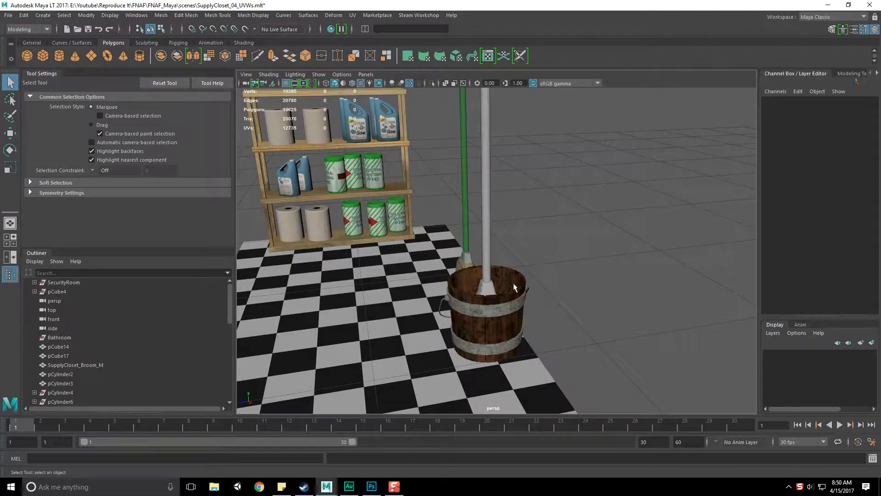
# - Examine the supply closet props, selecting the hanging lamp, the mop and the broom in turn
pyautogui.keyDown('alt'); pyautogui.moveTo(462, 263); pyautogui.dragTo(519, 267); pyautogui.keyUp('alt')
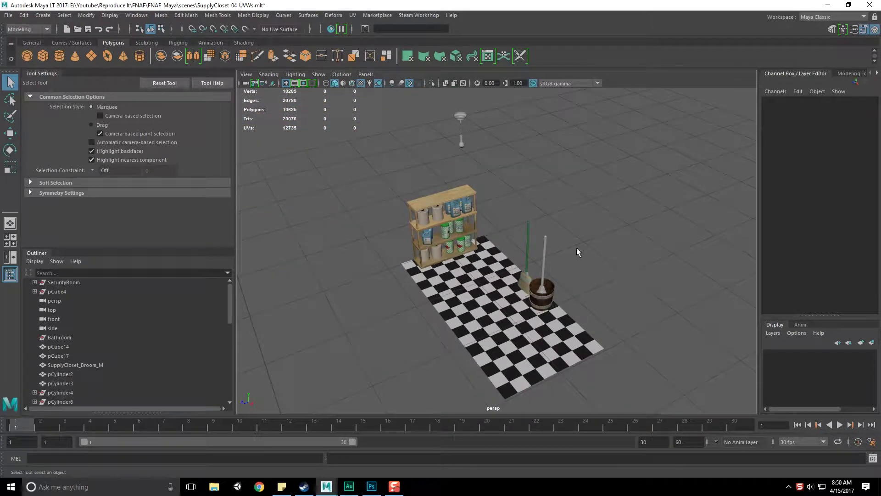
pyautogui.moveTo(437, 136); pyautogui.dragTo(452, 140)
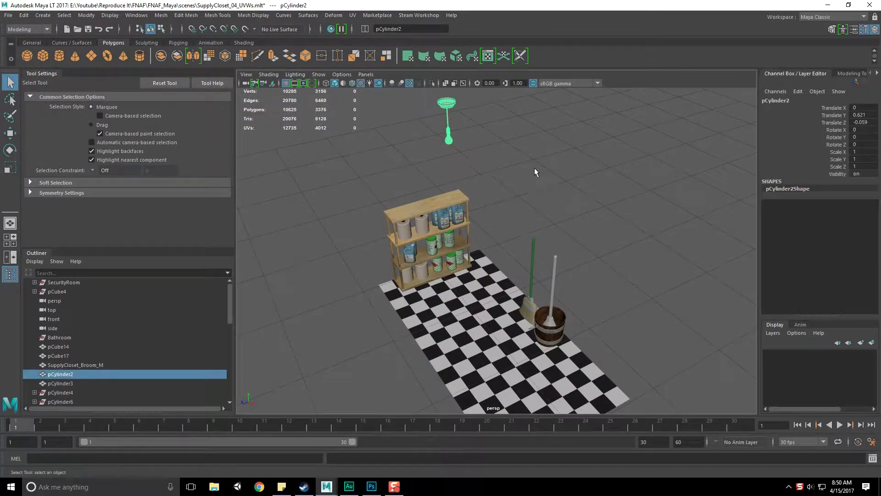
pyautogui.keyDown('alt'); pyautogui.moveTo(535, 171); pyautogui.dragTo(469, 173); pyautogui.keyUp('alt')
pyautogui.keyDown('alt'); pyautogui.moveTo(483, 118); pyautogui.dragTo(570, 262); pyautogui.keyUp('alt')
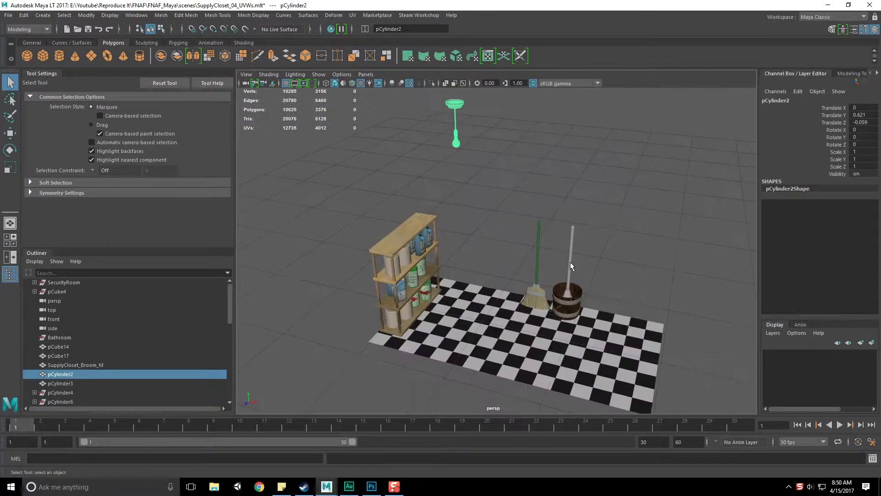
pyautogui.click(570, 261)
pyautogui.press('f')
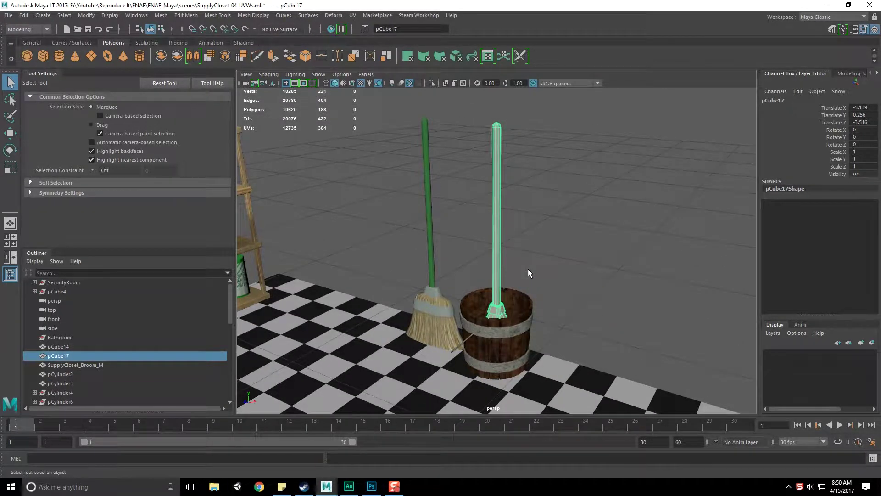
pyautogui.scroll(5, 528, 269)
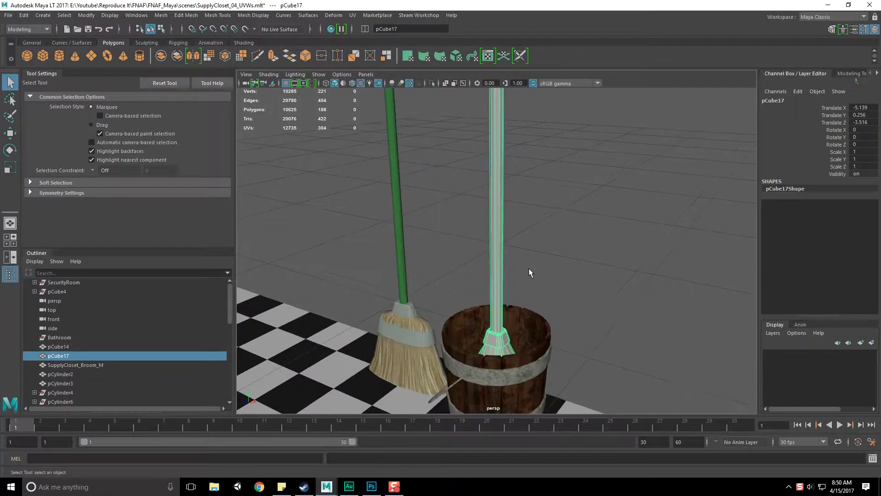
pyautogui.click(461, 232)
pyautogui.keyDown('alt'); pyautogui.moveTo(463, 235); pyautogui.dragTo(399, 290); pyautogui.keyUp('alt')
pyautogui.keyDown('alt'); pyautogui.moveTo(477, 274); pyautogui.dragTo(446, 290); pyautogui.keyUp('alt')
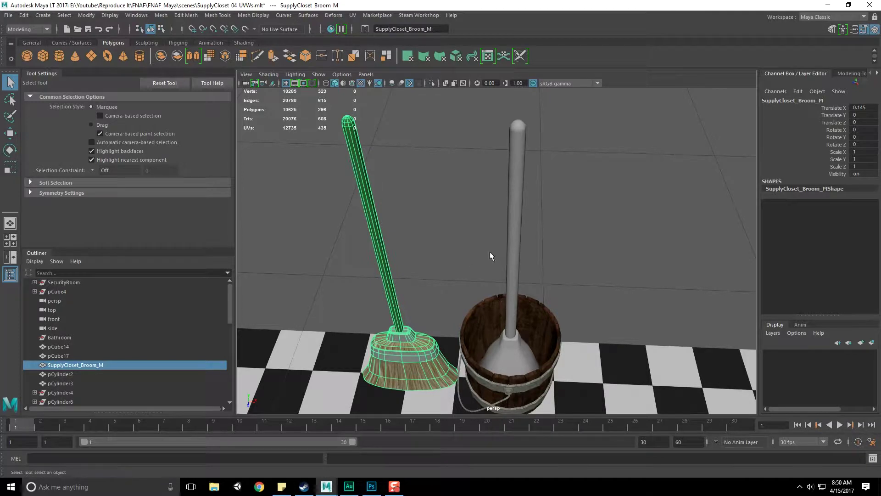
# - Move the mop out of the bucket along X to a Translate X of -4.578
pyautogui.moveTo(490, 252); pyautogui.dragTo(441, 256)
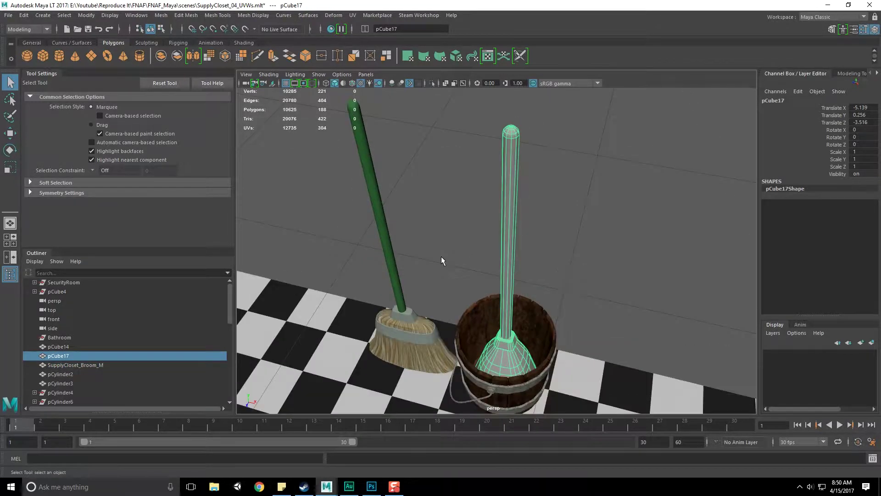
pyautogui.click(498, 256)
pyautogui.moveTo(476, 221); pyautogui.dragTo(488, 334)
pyautogui.press('w')
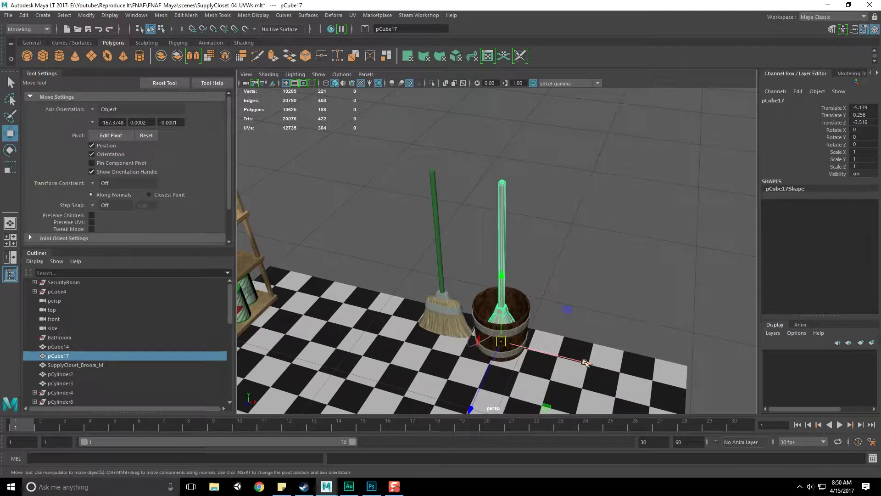
pyautogui.moveTo(542, 354); pyautogui.dragTo(631, 362)
pyautogui.keyDown('alt'); pyautogui.moveTo(597, 321); pyautogui.dragTo(543, 297); pyautogui.keyUp('alt')
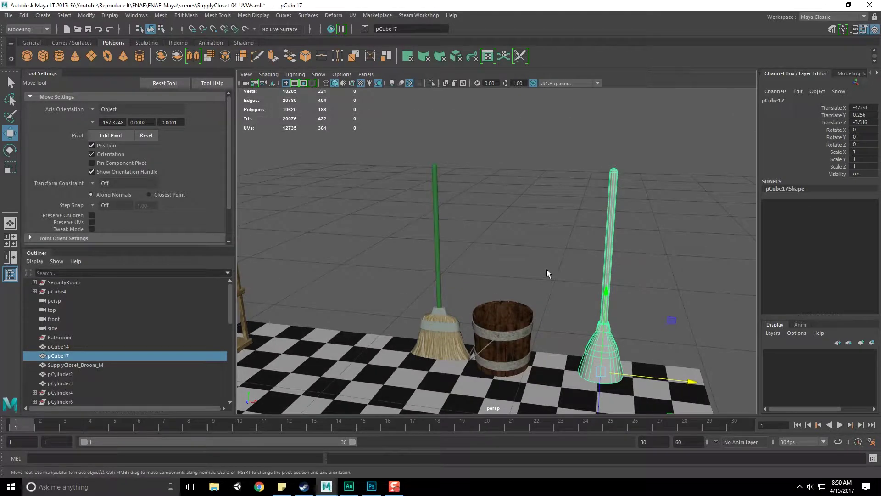
# - Duplicate the broom and move the copy along X past the mop, to a Translate X of 1.397
pyautogui.press('q')
pyautogui.click(461, 279)
pyautogui.click(437, 272)
pyautogui.keyDown('alt'); pyautogui.moveTo(461, 258); pyautogui.dragTo(750, 297); pyautogui.keyUp('alt')
pyautogui.press('w')
pyautogui.keyDown('alt'); pyautogui.moveTo(724, 307); pyautogui.dragTo(547, 255, button='middle'); pyautogui.keyUp('alt')
pyautogui.keyDown('alt'); pyautogui.moveTo(528, 253); pyautogui.dragTo(540, 275, button='right'); pyautogui.keyUp('alt')
pyautogui.keyDown('alt'); pyautogui.moveTo(540, 274); pyautogui.dragTo(558, 321); pyautogui.keyUp('alt')
# - Enter face selection on the duplicated broom, framed around the grey band of its bristles
pyautogui.press('q')
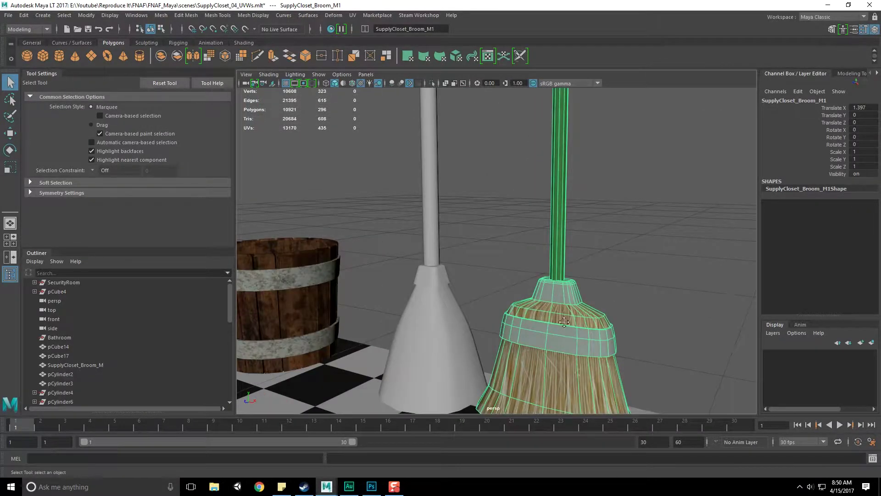
pyautogui.keyDown('alt'); pyautogui.moveTo(558, 321); pyautogui.dragTo(592, 349, button='right'); pyautogui.keyUp('alt')
pyautogui.keyDown('alt'); pyautogui.moveTo(592, 348); pyautogui.dragTo(497, 230, button='middle'); pyautogui.keyUp('alt')
pyautogui.moveTo(498, 233); pyautogui.dragTo(500, 242, button='right')
pyautogui.click(497, 257)
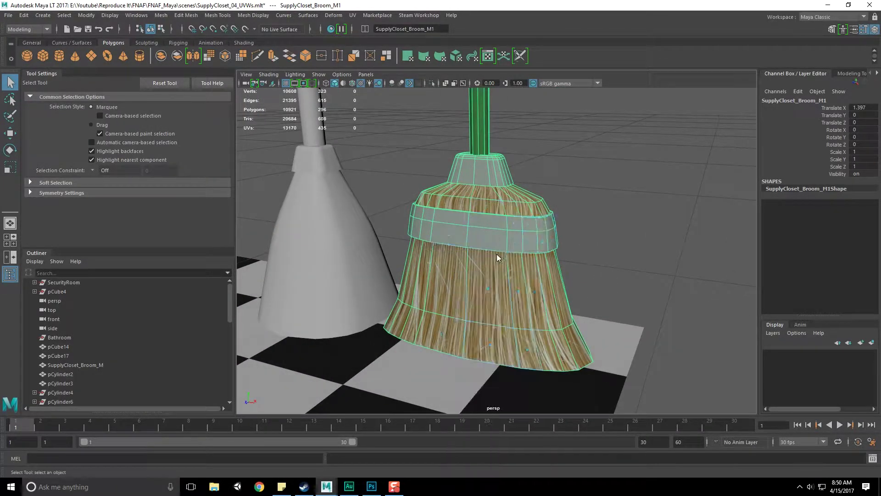
pyautogui.scroll(5, 485, 238)
pyautogui.scroll(-3, 472, 233)
# - Try to select the band's faces by repeatedly growing the selection from two adjacent lower-row faces
pyautogui.click(452, 228)
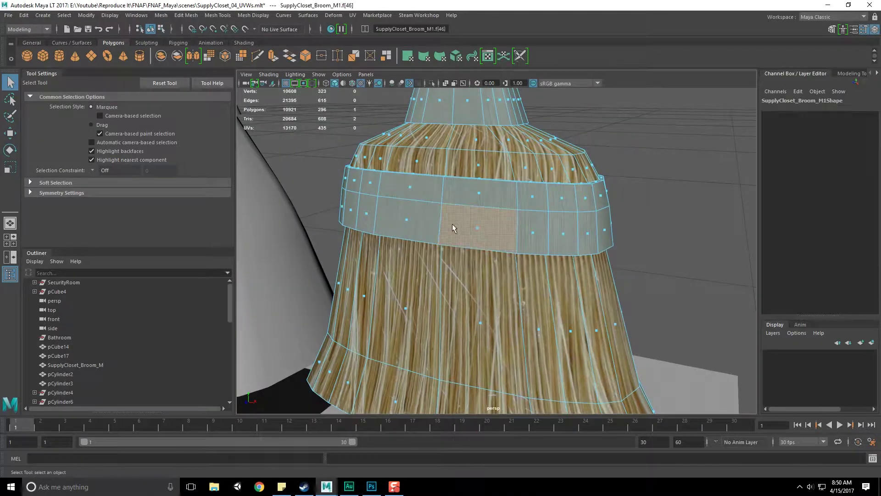
pyautogui.keyDown('shift'); pyautogui.click(408, 220); pyautogui.keyUp('shift')
pyautogui.keyDown('shift'); pyautogui.moveTo(416, 226); pyautogui.dragTo(491, 214, button='right'); pyautogui.keyUp('shift')
pyautogui.press('g')
pyautogui.press('g')
pyautogui.press('g')
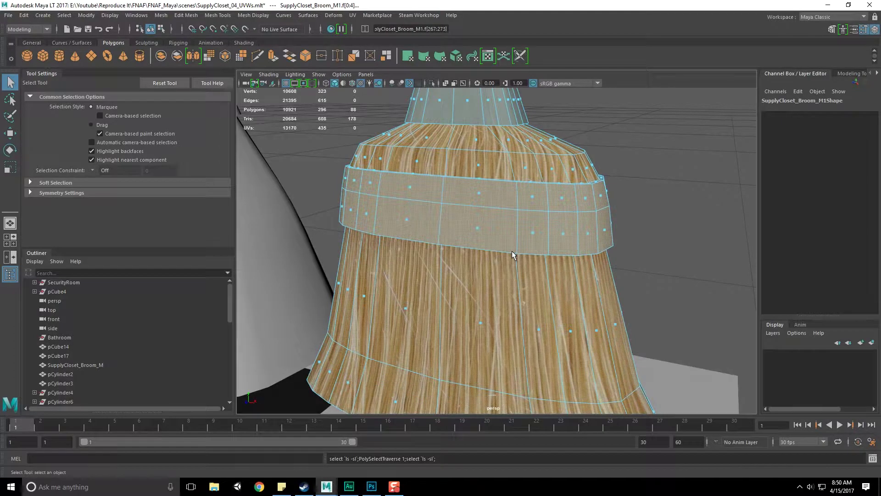
pyautogui.scroll(-5, 512, 251)
pyautogui.scroll(6, 517, 253)
# - Try to select the band's upper row of faces as a loop
pyautogui.keyDown('alt'); pyautogui.moveTo(517, 253); pyautogui.dragTo(467, 189); pyautogui.keyUp('alt')
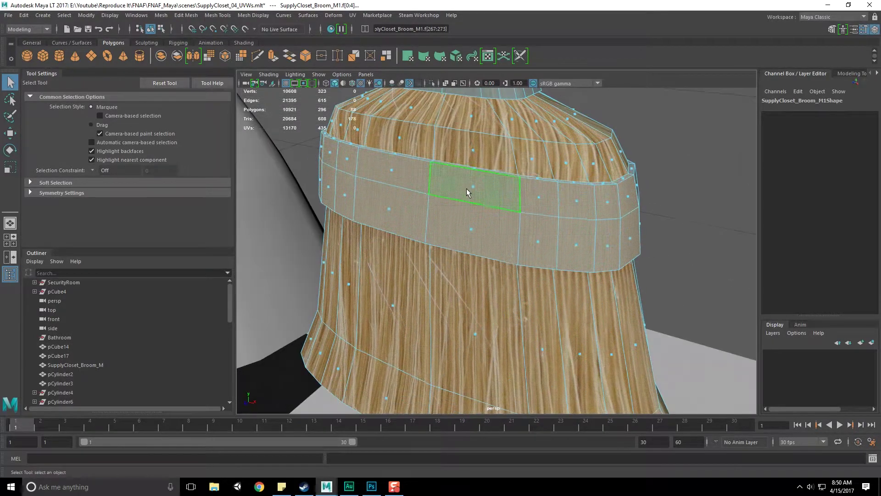
pyautogui.click(469, 189)
pyautogui.keyDown('alt'); pyautogui.moveTo(589, 229); pyautogui.dragTo(563, 221); pyautogui.keyUp('alt')
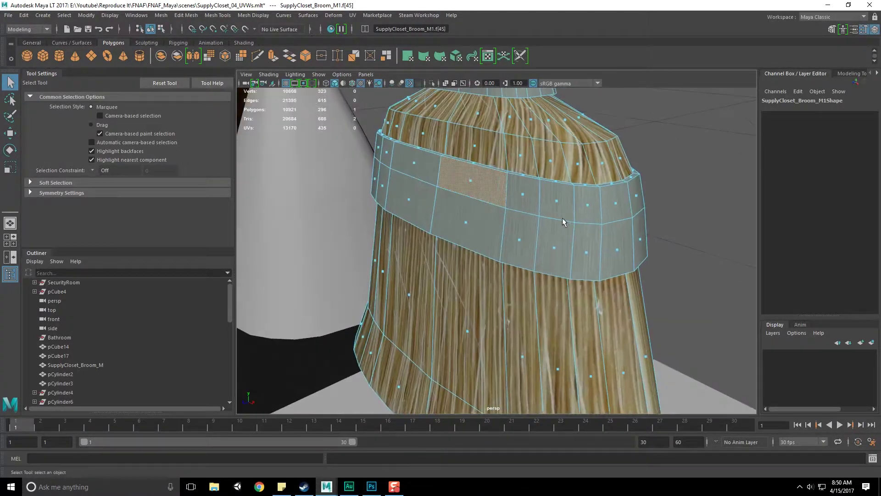
pyautogui.keyDown('shift'); pyautogui.click(528, 200); pyautogui.keyUp('shift')
pyautogui.keyDown('shift'); pyautogui.doubleClick(524, 197); pyautogui.keyUp('shift')
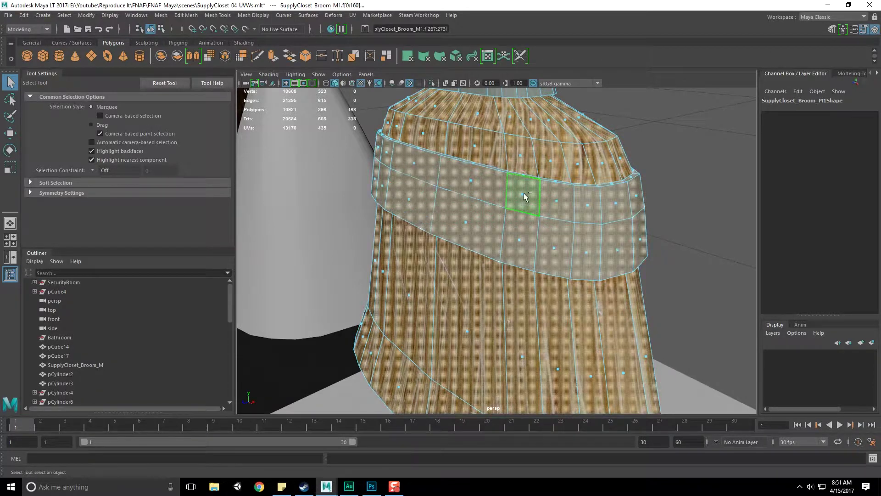
# - Select both face loops of the grey band, grow the selection to its rims, and delete these faces
pyautogui.click(469, 181)
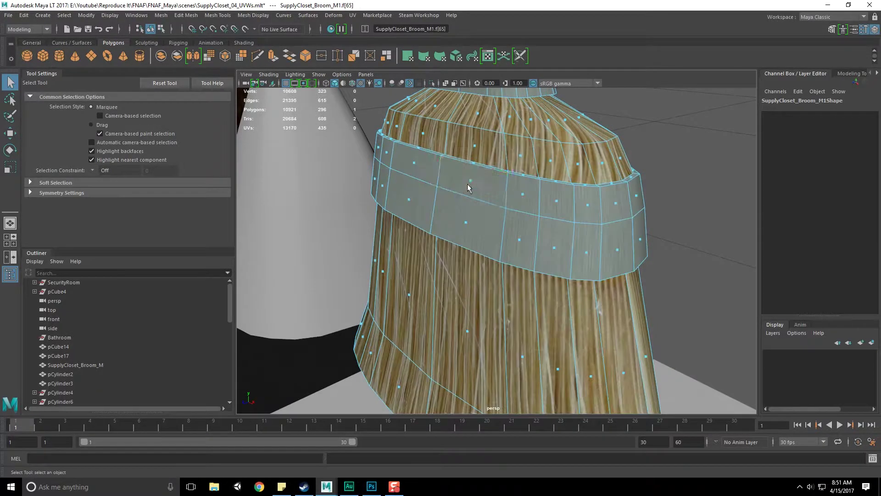
pyautogui.doubleClick(525, 191)
pyautogui.keyDown('shift'); pyautogui.click(472, 216); pyautogui.keyUp('shift')
pyautogui.keyDown('shift'); pyautogui.doubleClick(524, 243); pyautogui.keyUp('shift')
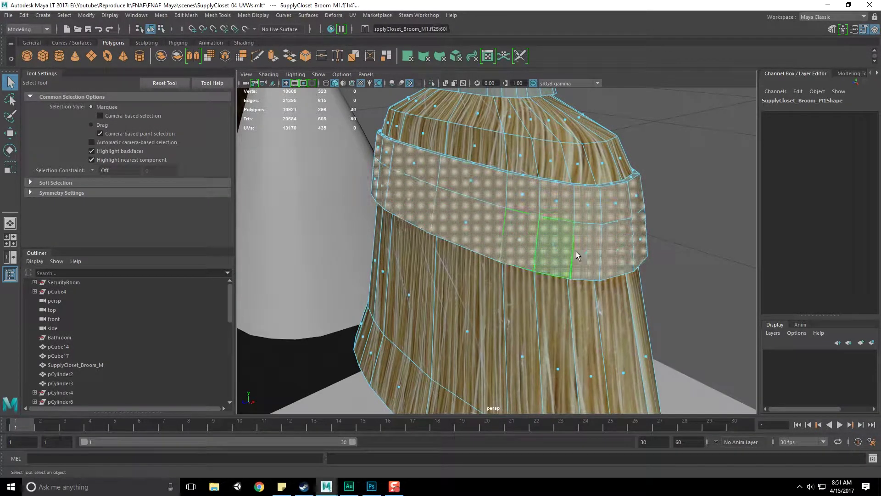
pyautogui.keyDown('alt'); pyautogui.moveTo(576, 251); pyautogui.dragTo(614, 226); pyautogui.keyUp('alt')
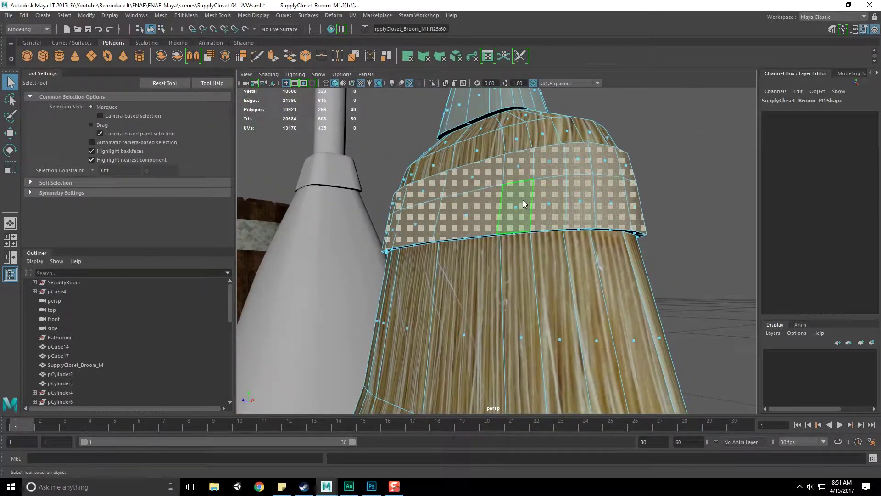
pyautogui.keyDown('ctrl'); pyautogui.moveTo(525, 204); pyautogui.dragTo(583, 178, button='right'); pyautogui.keyUp('ctrl')
pyautogui.keyDown('alt'); pyautogui.moveTo(583, 178); pyautogui.dragTo(594, 203); pyautogui.keyUp('alt')
pyautogui.press('Delete')
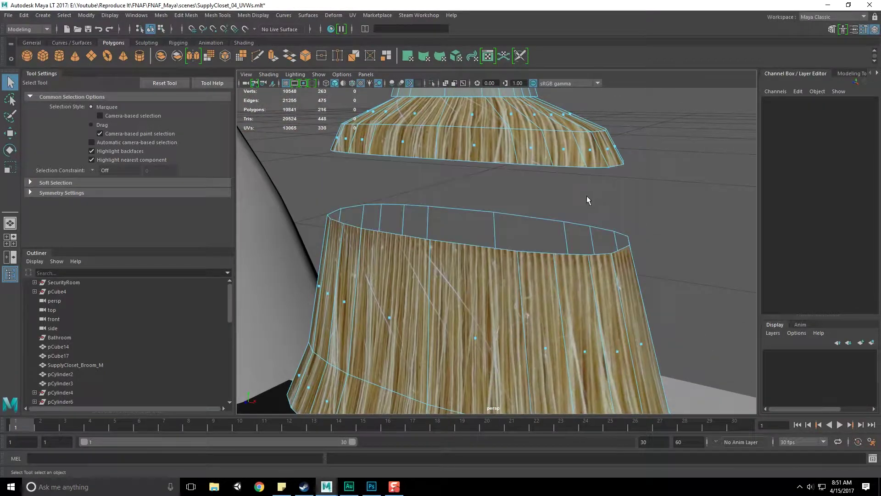
# - Bridge the open border edge loops of the upper and lower bristle sections with 0 divisions
pyautogui.keyDown('alt'); pyautogui.moveTo(497, 206); pyautogui.dragTo(516, 212); pyautogui.keyUp('alt')
pyautogui.moveTo(468, 156); pyautogui.dragTo(468, 134, button='right')
pyautogui.doubleClick(466, 162)
pyautogui.keyDown('shift'); pyautogui.doubleClick(469, 250); pyautogui.keyUp('shift')
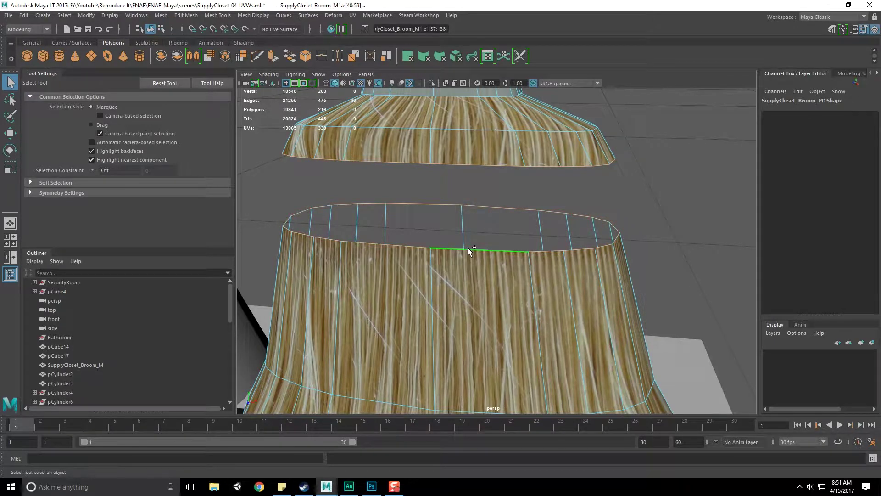
pyautogui.keyDown('shift'); pyautogui.moveTo(468, 248); pyautogui.dragTo(461, 353, button='right'); pyautogui.keyUp('shift')
pyautogui.keyDown('alt'); pyautogui.moveTo(515, 312); pyautogui.dragTo(532, 301); pyautogui.keyUp('alt')
pyautogui.scroll(-5, 531, 301)
pyautogui.keyDown('alt'); pyautogui.moveTo(524, 285); pyautogui.dragTo(570, 275, button='middle'); pyautogui.keyUp('alt')
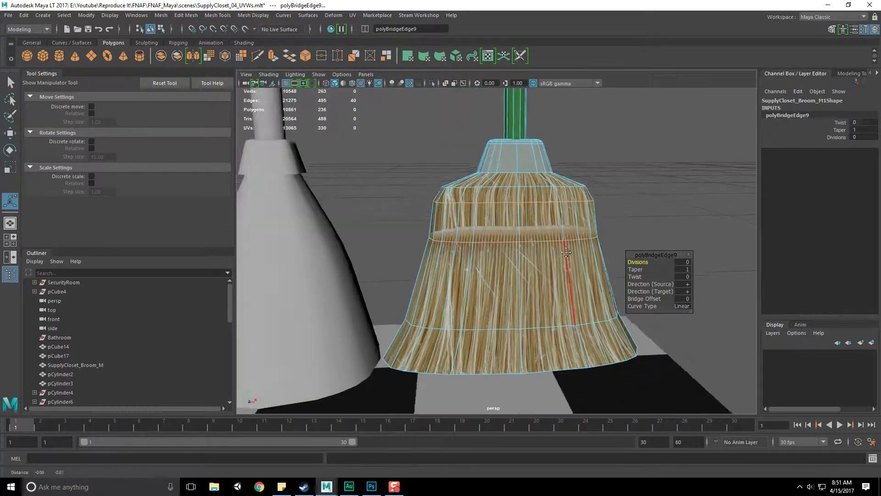
pyautogui.keyDown('alt'); pyautogui.moveTo(569, 276); pyautogui.dragTo(509, 294); pyautogui.keyUp('alt')
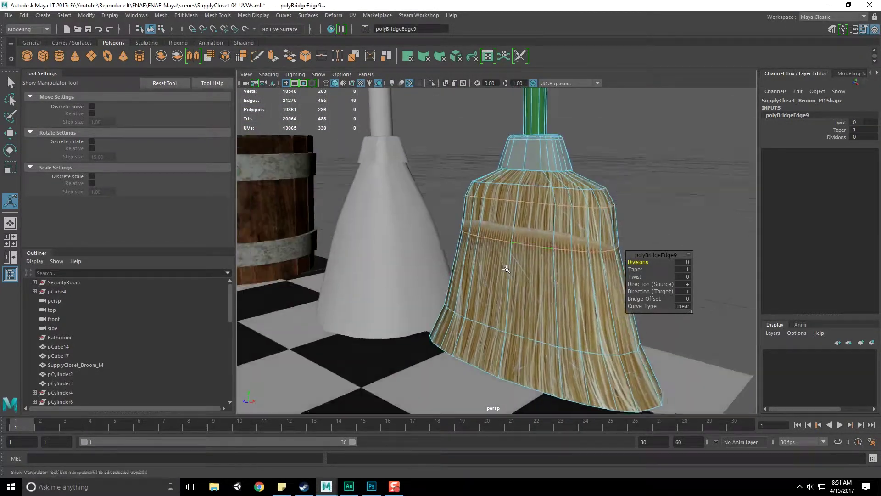
# - In vertex mode, select the middle vertices of the bristles' bottom edge on the broom copy's front and back
pyautogui.scroll(-3, 510, 268)
pyautogui.scroll(4, 516, 303)
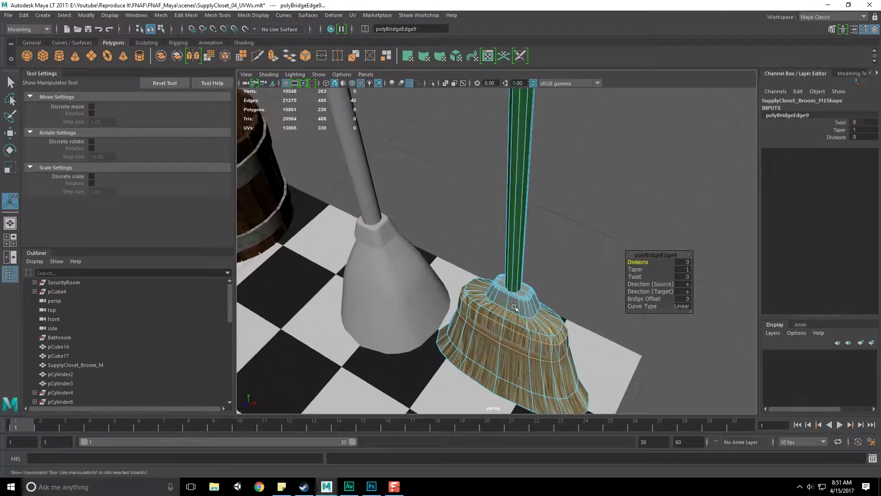
pyautogui.keyDown('alt'); pyautogui.moveTo(516, 307); pyautogui.dragTo(509, 230, button='middle'); pyautogui.keyUp('alt')
pyautogui.keyDown('alt'); pyautogui.moveTo(506, 254); pyautogui.dragTo(538, 246); pyautogui.keyUp('alt')
pyautogui.click(385, 249)
pyautogui.click(491, 238)
pyautogui.moveTo(538, 233); pyautogui.dragTo(499, 232, button='right')
pyautogui.keyDown('alt'); pyautogui.moveTo(516, 280); pyautogui.dragTo(541, 269); pyautogui.keyUp('alt')
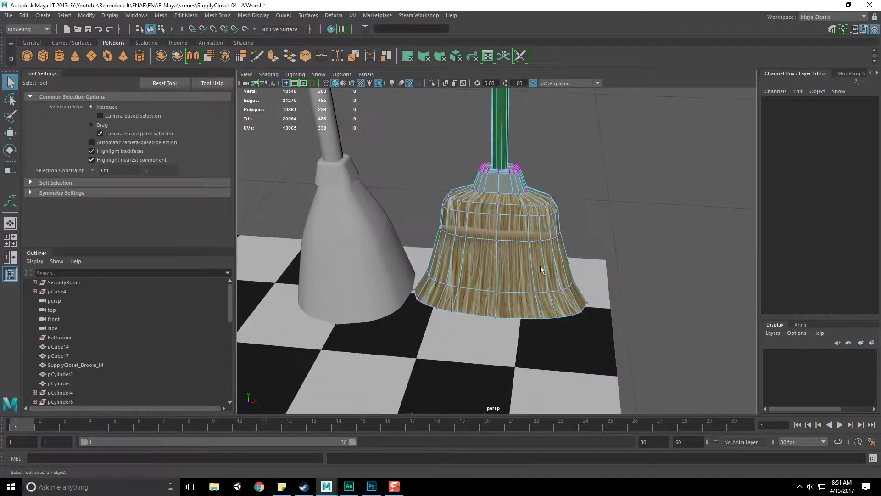
pyautogui.click(500, 325)
pyautogui.keyDown('alt'); pyautogui.moveTo(629, 324); pyautogui.dragTo(543, 271); pyautogui.keyUp('alt')
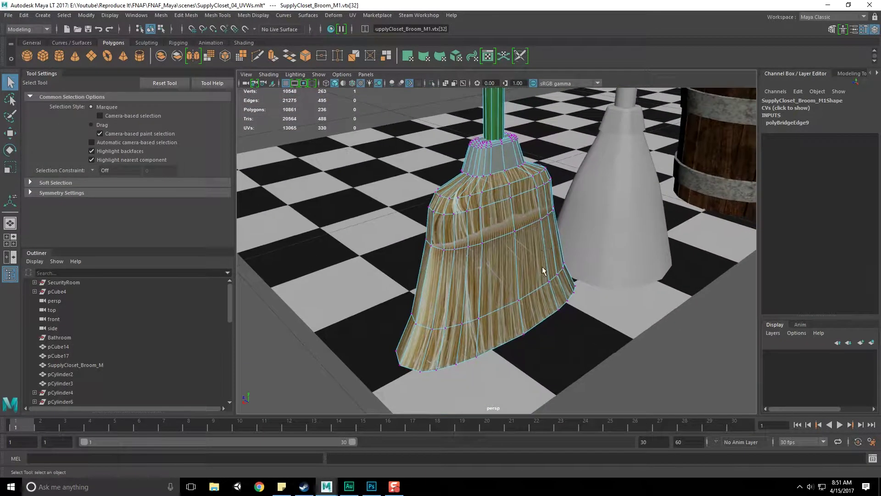
pyautogui.keyDown('shift'); pyautogui.moveTo(524, 328); pyautogui.dragTo(528, 339); pyautogui.keyUp('shift')
pyautogui.keyDown('alt'); pyautogui.moveTo(528, 335); pyautogui.dragTo(654, 327); pyautogui.keyUp('alt')
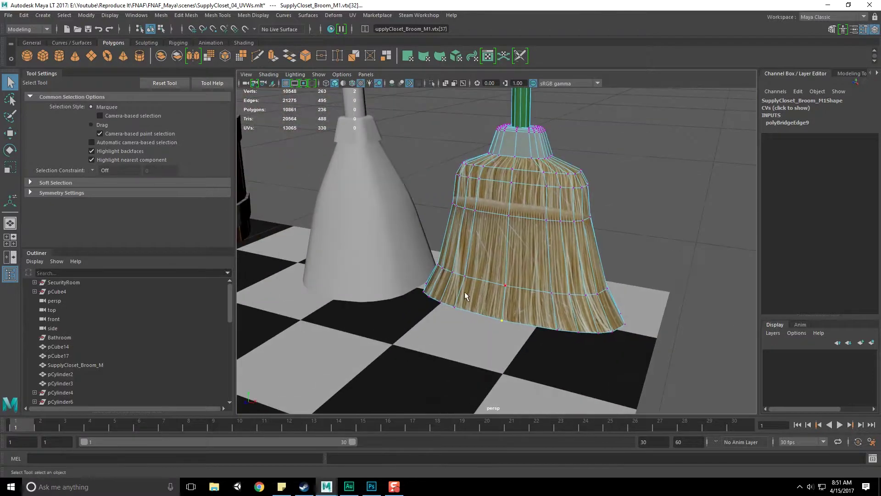
# - Turn on soft selection for the selected vertices and set its falloff radius to 0.20
pyautogui.press('b')
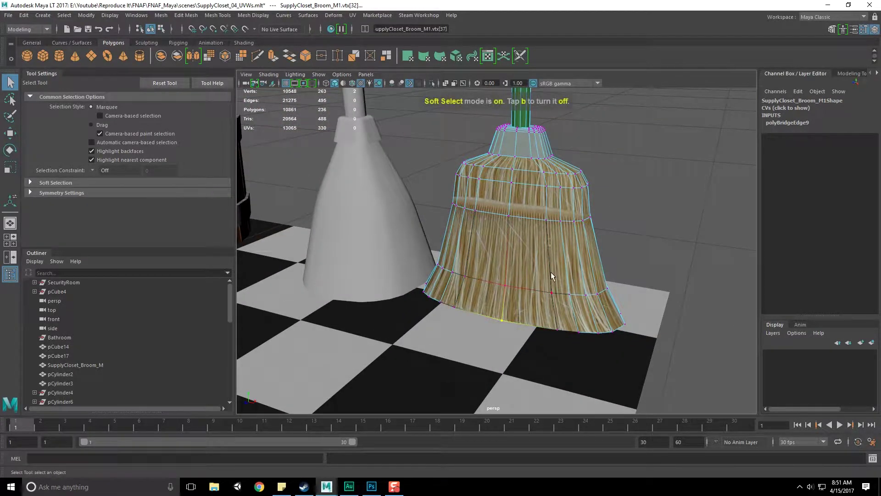
pyautogui.keyDown('alt'); pyautogui.moveTo(311, 232); pyautogui.dragTo(426, 101); pyautogui.keyUp('alt')
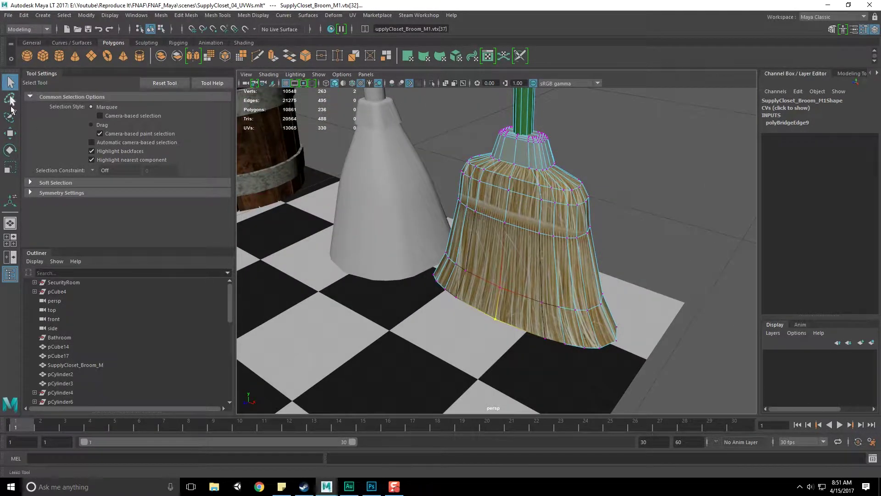
pyautogui.click(10, 133)
pyautogui.click(150, 197)
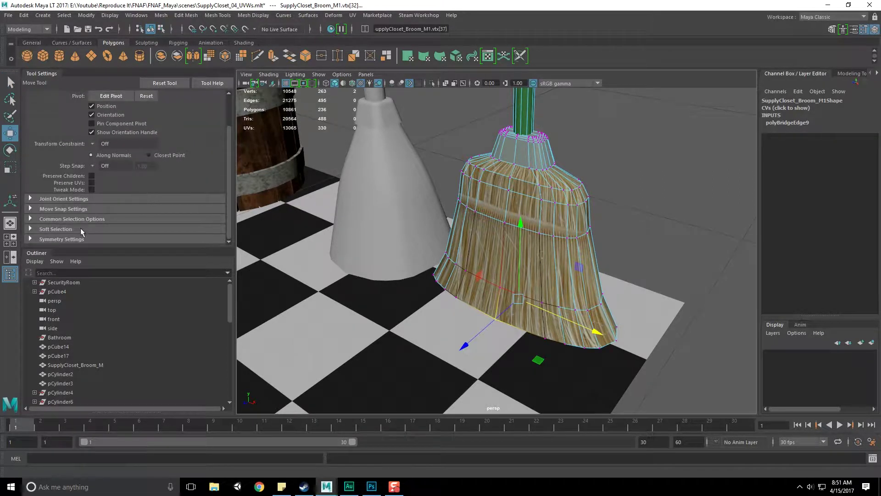
pyautogui.click(55, 229)
pyautogui.scroll(-2, 58, 207)
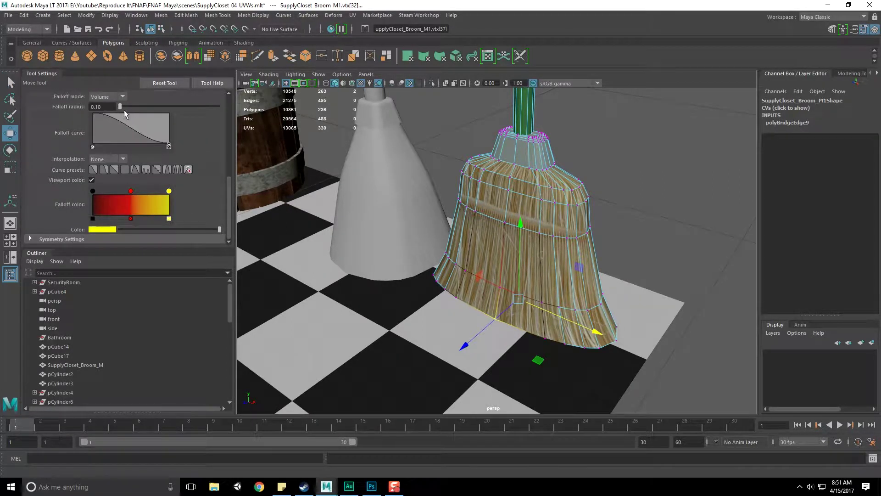
pyautogui.moveTo(124, 108); pyautogui.dragTo(123, 107)
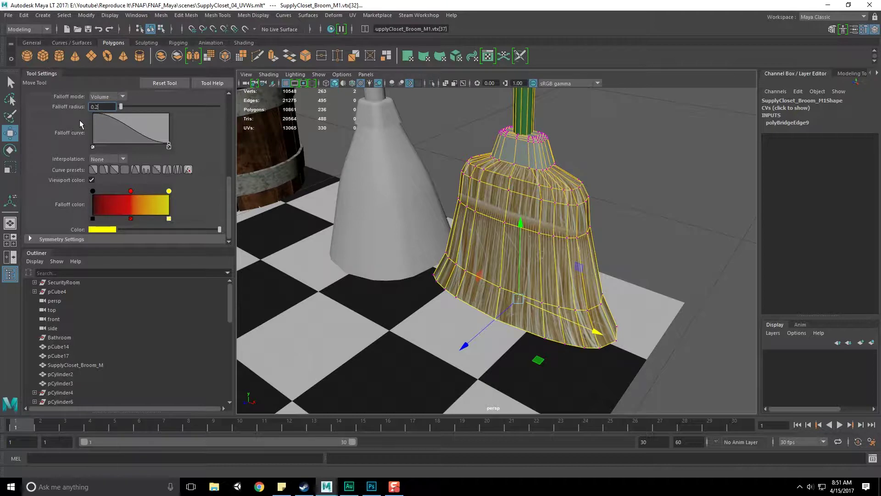
pyautogui.press('Return')
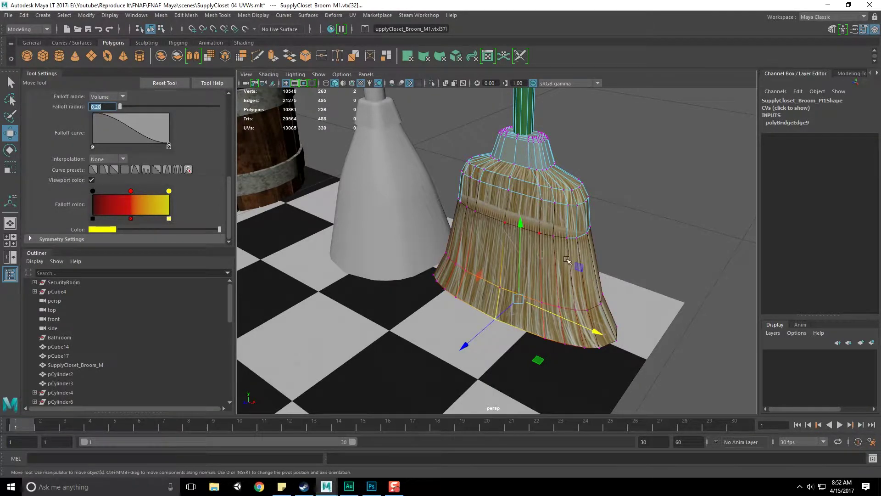
# - Scale the selected middle bottom vertices outward from front to back to thicken the bristles' lower edge
pyautogui.keyDown('alt'); pyautogui.moveTo(566, 262); pyautogui.dragTo(525, 299); pyautogui.keyUp('alt')
pyautogui.press('r')
pyautogui.hotkey('alt', '`')
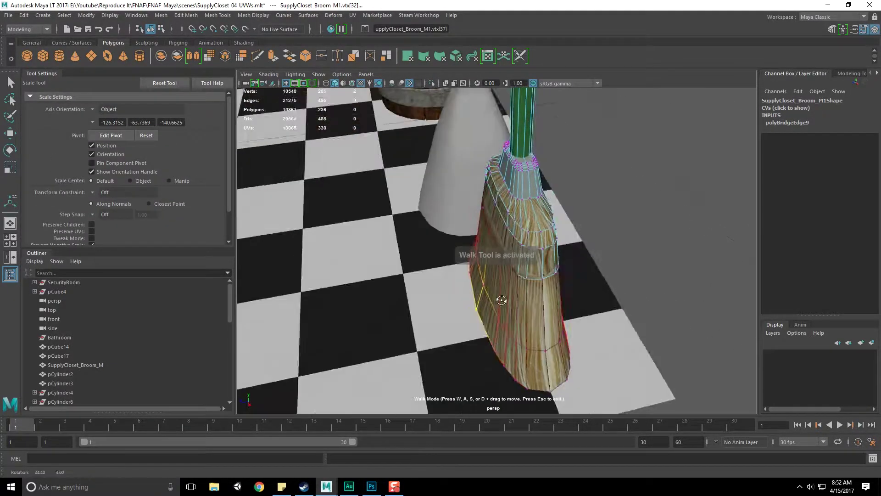
pyautogui.press('Escape')
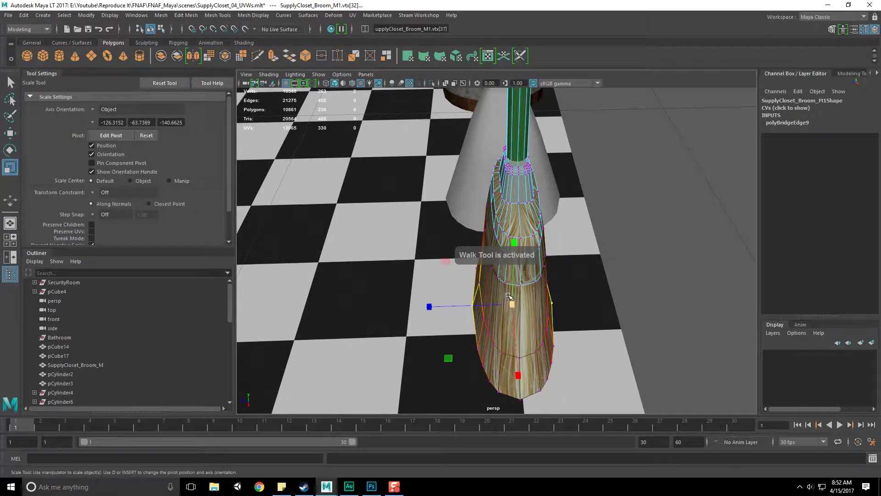
pyautogui.moveTo(429, 307); pyautogui.dragTo(372, 306)
# - Select the opposite side and shoulder vertices of the bristles and scale them along the broom's width
pyautogui.keyDown('alt'); pyautogui.moveTo(464, 316); pyautogui.dragTo(589, 284); pyautogui.keyUp('alt')
pyautogui.click(614, 288)
pyautogui.keyDown('shift'); pyautogui.click(412, 282); pyautogui.keyUp('shift')
pyautogui.keyDown('alt'); pyautogui.moveTo(574, 228); pyautogui.dragTo(564, 271, button='middle'); pyautogui.keyUp('alt')
pyautogui.keyDown('alt'); pyautogui.moveTo(564, 271); pyautogui.dragTo(555, 193); pyautogui.keyUp('alt')
pyautogui.keyDown('alt'); pyautogui.moveTo(554, 199); pyautogui.dragTo(557, 193); pyautogui.keyUp('alt')
pyautogui.moveTo(408, 181); pyautogui.dragTo(448, 222)
pyautogui.keyDown('alt'); pyautogui.moveTo(600, 232); pyautogui.dragTo(579, 238); pyautogui.keyUp('alt')
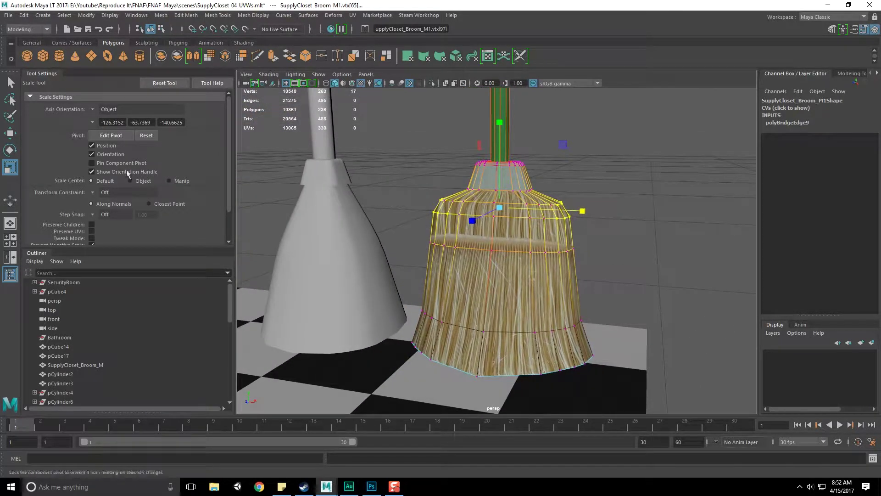
# - Select the vertex row at the bristles' stitched seam and set the soft selection falloff mode to Surface
pyautogui.scroll(-2, 155, 226)
pyautogui.keyDown('alt'); pyautogui.moveTo(576, 251); pyautogui.dragTo(607, 255); pyautogui.keyUp('alt')
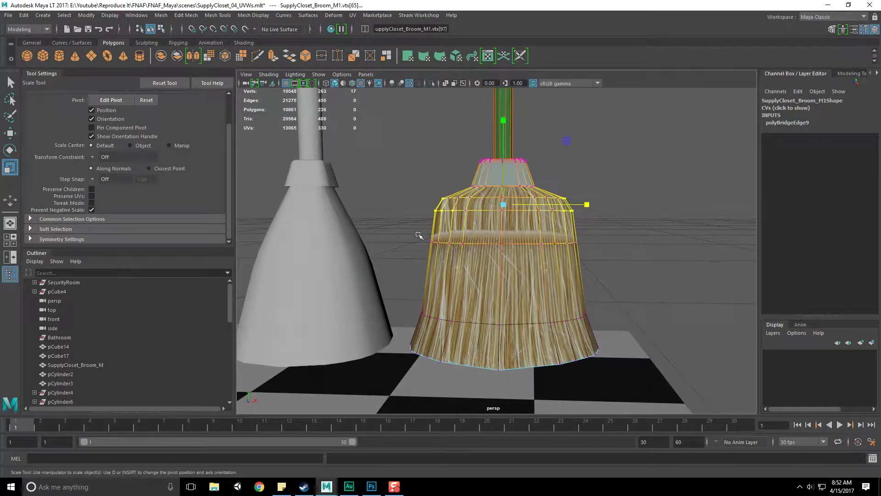
pyautogui.moveTo(461, 247); pyautogui.dragTo(463, 249)
pyautogui.moveTo(379, 232); pyautogui.dragTo(612, 262)
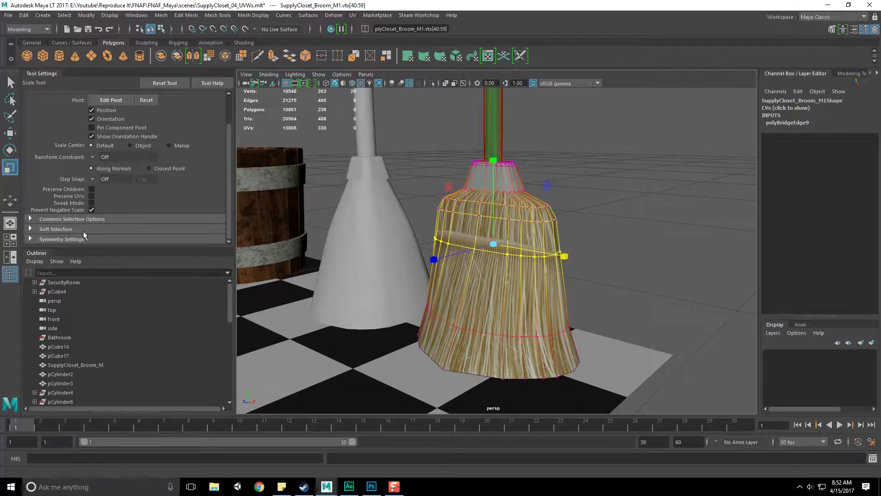
pyautogui.click(69, 228)
pyautogui.scroll(-3, 127, 227)
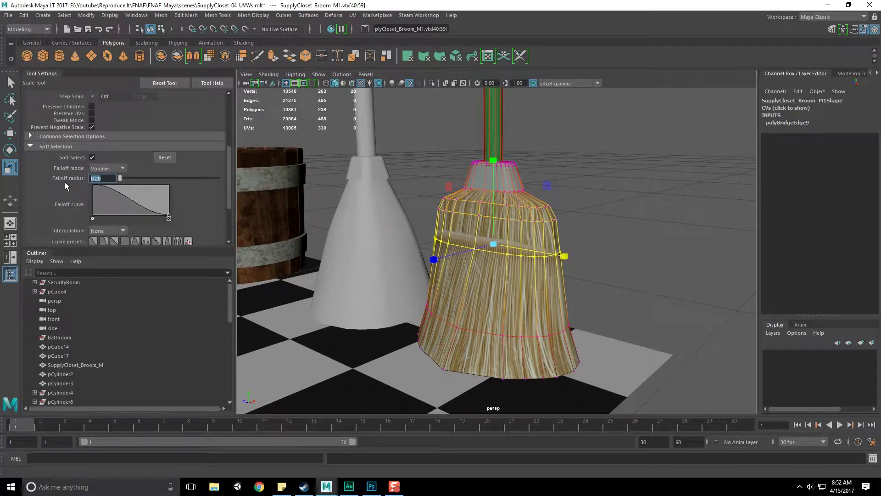
pyautogui.click(98, 169)
pyautogui.click(103, 187)
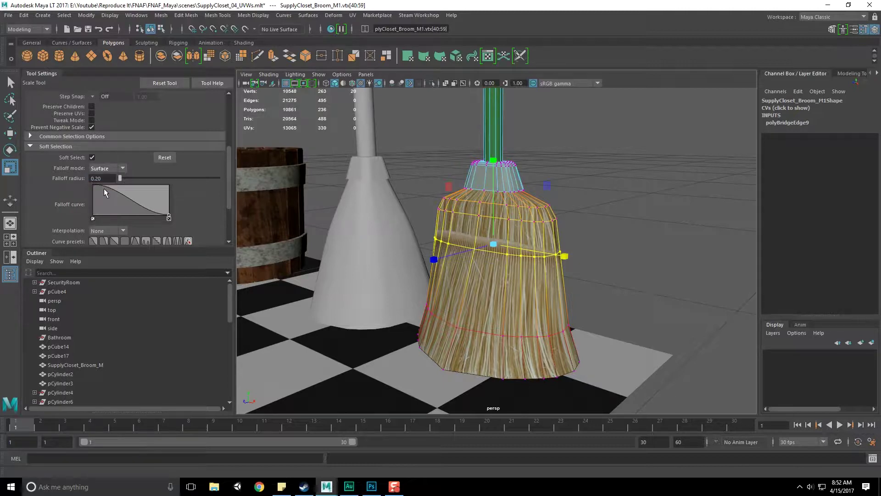
# - Try to scale the seam vertex row narrower from front to back
pyautogui.keyDown('alt'); pyautogui.moveTo(551, 238); pyautogui.dragTo(532, 290); pyautogui.keyUp('alt')
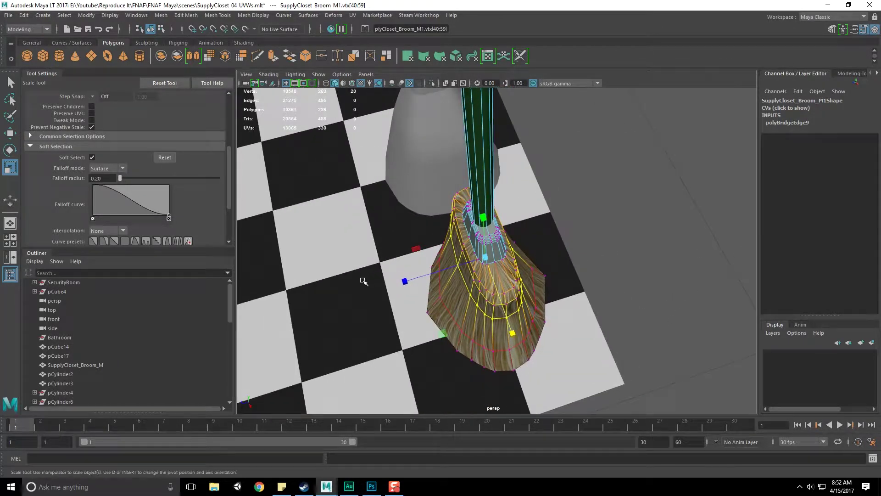
pyautogui.moveTo(403, 277); pyautogui.dragTo(443, 265)
pyautogui.hotkey('ctrl', 'z')
# - Deselect the outermost seam vertices at both sides of the row, using the front view to catch them
pyautogui.keyDown('alt'); pyautogui.moveTo(461, 299); pyautogui.dragTo(589, 255); pyautogui.keyUp('alt')
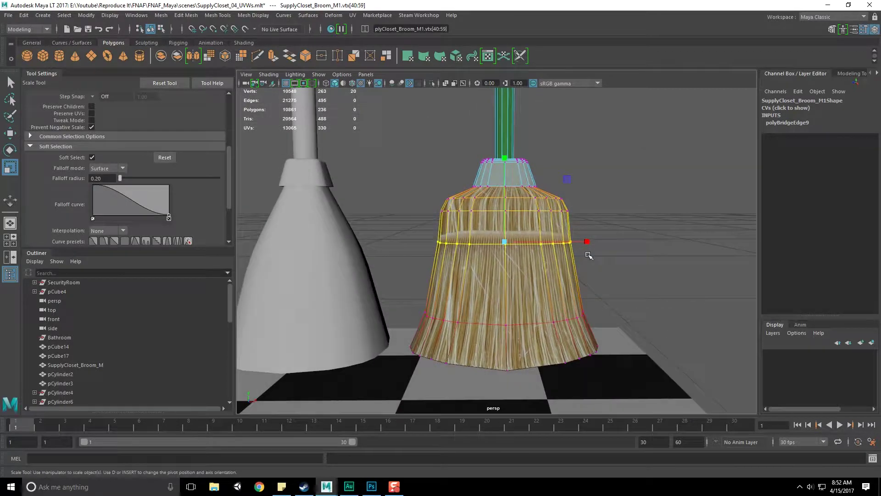
pyautogui.press('space')
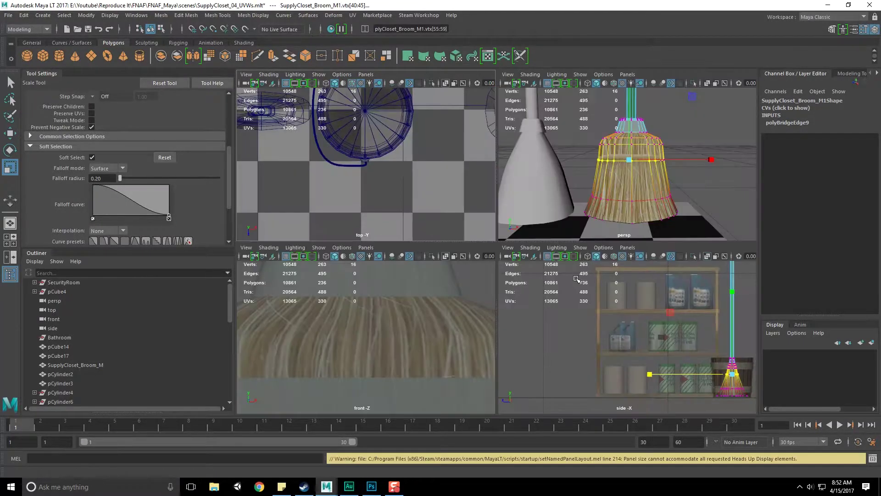
pyautogui.press('space')
pyautogui.press('space')
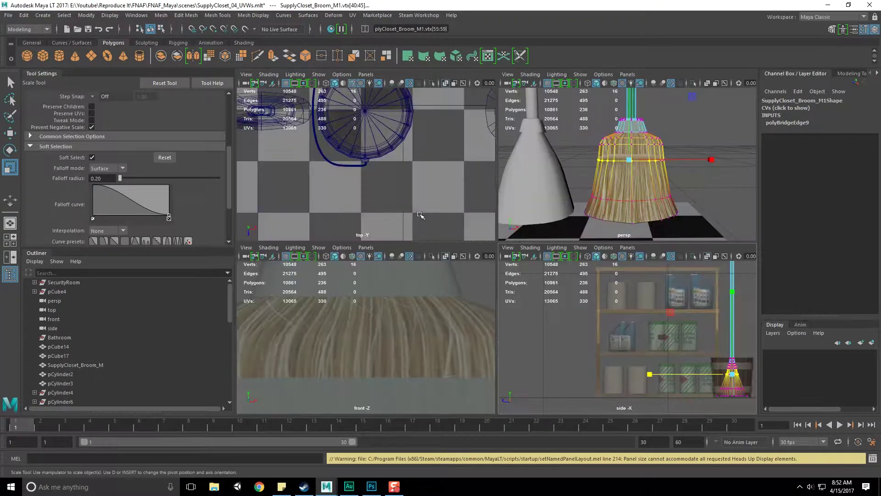
pyautogui.press('space')
pyautogui.press('f')
pyautogui.scroll(5, 514, 256)
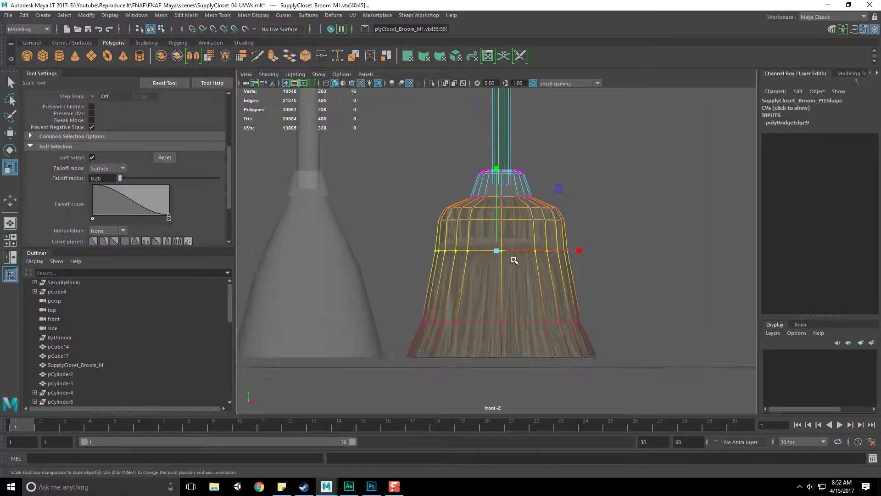
pyautogui.keyDown('ctrl'); pyautogui.moveTo(707, 228); pyautogui.dragTo(613, 287); pyautogui.keyUp('ctrl')
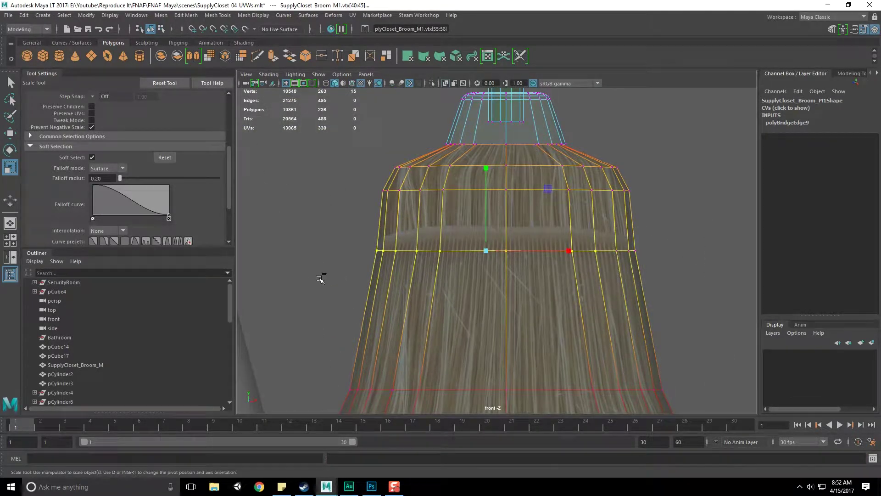
pyautogui.keyDown('ctrl'); pyautogui.moveTo(271, 225); pyautogui.dragTo(417, 280); pyautogui.keyUp('ctrl')
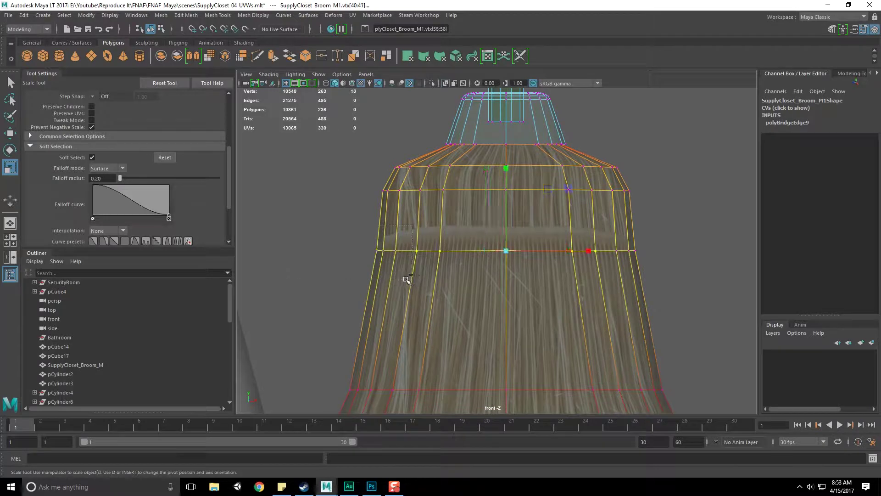
# - Back in the perspective view, scale the remaining middle seam vertices outward from front to back
pyautogui.press('space')
pyautogui.press('space')
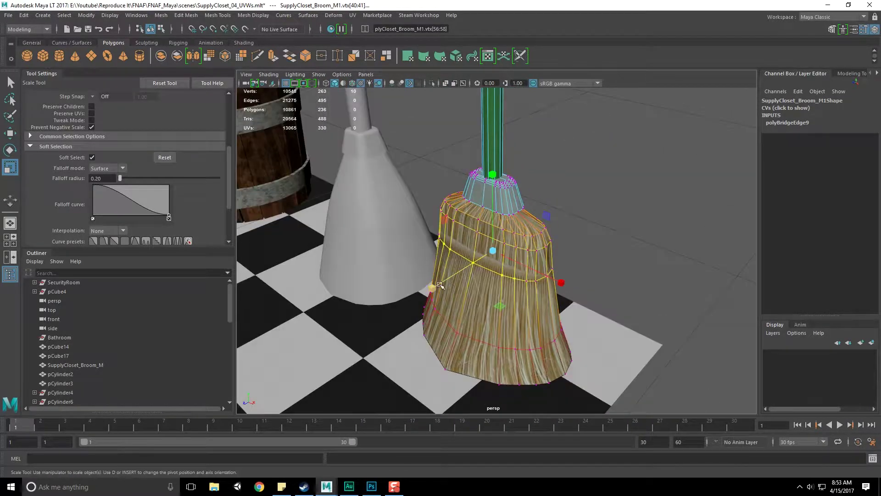
pyautogui.moveTo(432, 289); pyautogui.dragTo(413, 299)
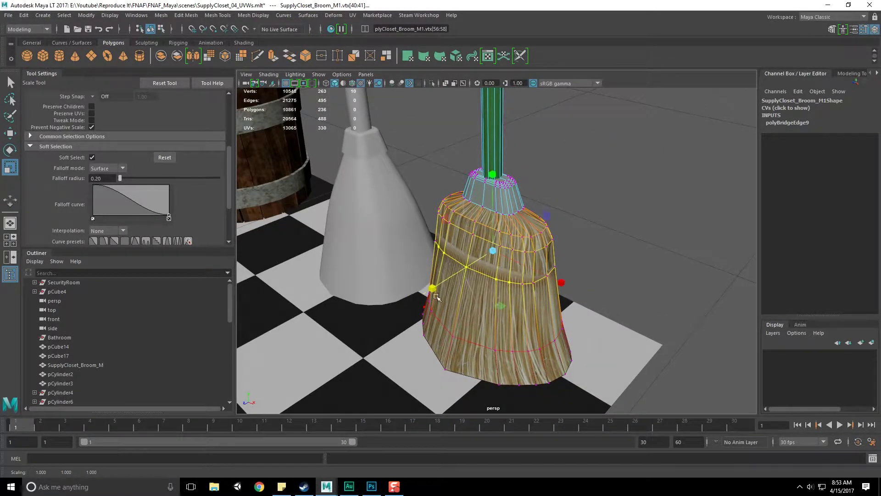
# - Select the middle bottom-edge vertices on the bristles' front and back and scale them closer together
pyautogui.keyDown('alt'); pyautogui.moveTo(551, 318); pyautogui.dragTo(463, 252); pyautogui.keyUp('alt')
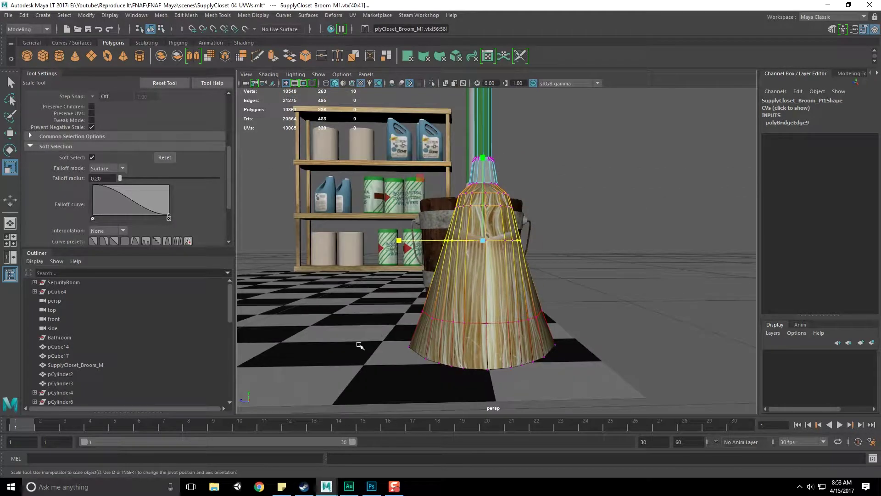
pyautogui.moveTo(392, 360); pyautogui.dragTo(416, 363)
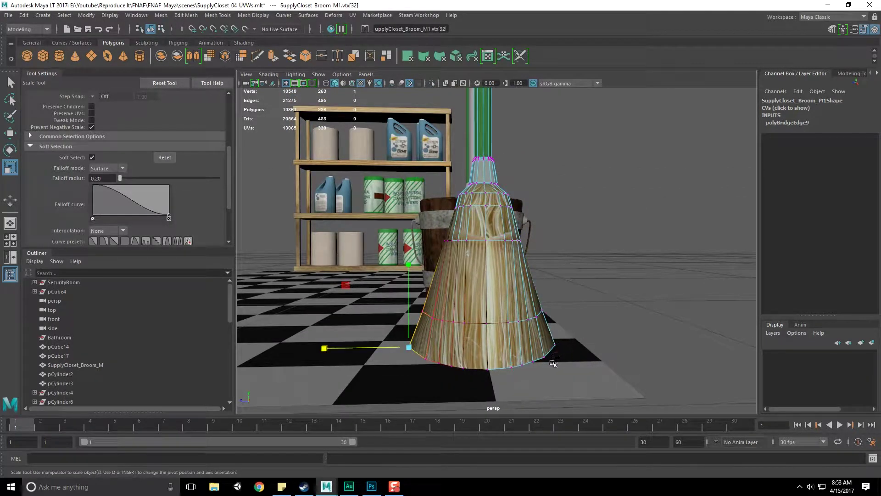
pyautogui.keyDown('alt'); pyautogui.moveTo(552, 363); pyautogui.dragTo(551, 364); pyautogui.keyUp('alt')
pyautogui.keyDown('shift'); pyautogui.click(551, 339); pyautogui.keyUp('shift')
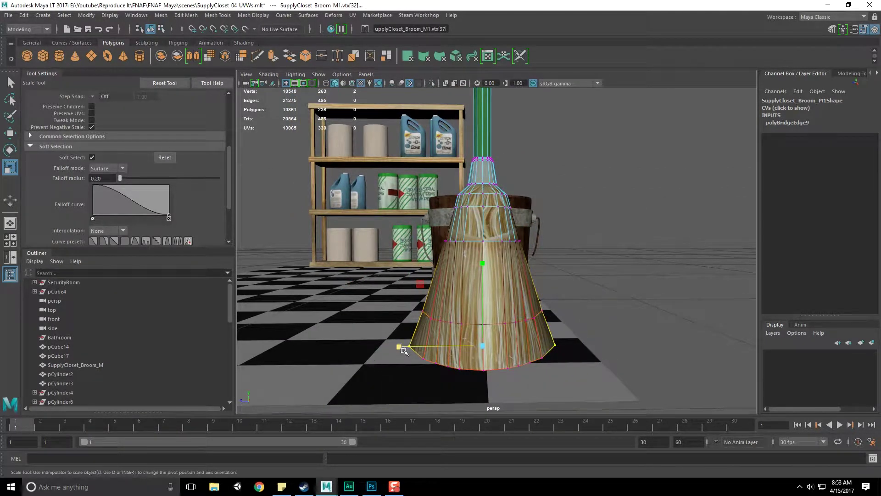
pyautogui.moveTo(403, 349); pyautogui.dragTo(416, 350)
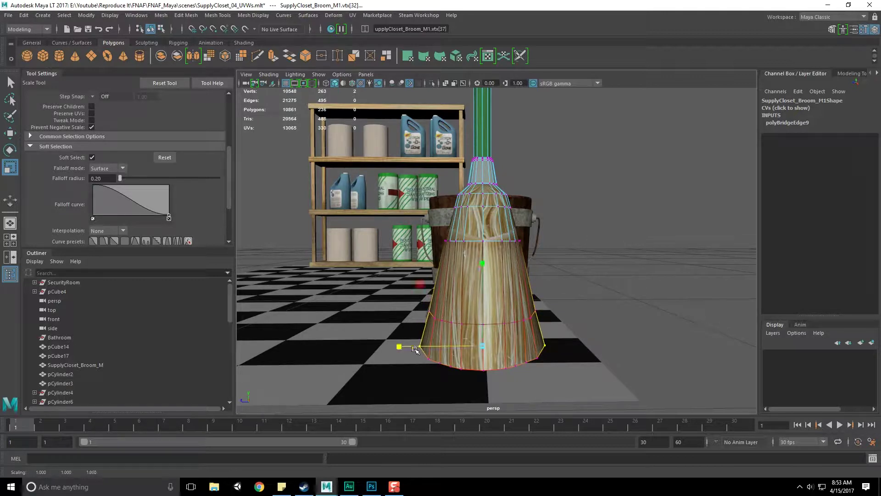
# - Select the front and back middle vertices one row above the bottom edge and scale them slightly apart
pyautogui.click(425, 311)
pyautogui.keyDown('shift'); pyautogui.click(527, 315); pyautogui.keyUp('shift')
pyautogui.moveTo(402, 314); pyautogui.dragTo(393, 314)
# - Reselect the front and back bottom-edge vertices, scale them closer together once more, and return to object selection
pyautogui.keyDown('alt'); pyautogui.moveTo(406, 335); pyautogui.dragTo(398, 320); pyautogui.keyUp('alt')
pyautogui.click(411, 346)
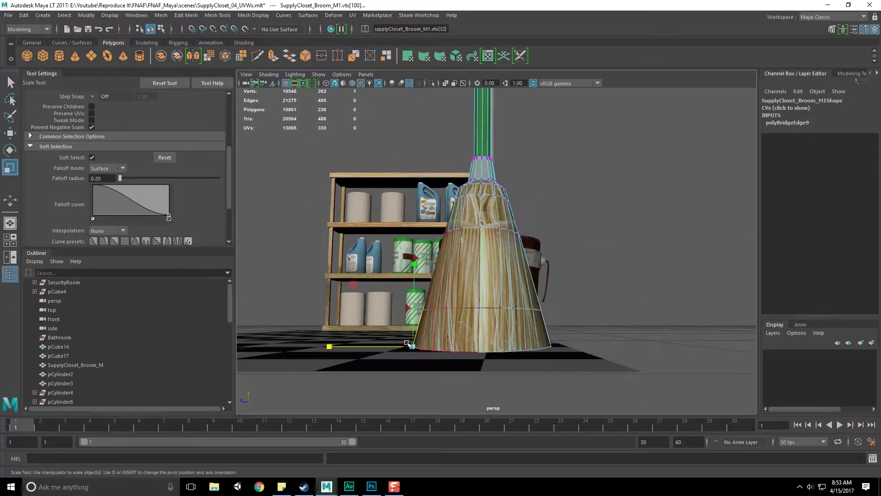
pyautogui.keyDown('shift'); pyautogui.click(549, 348); pyautogui.keyUp('shift')
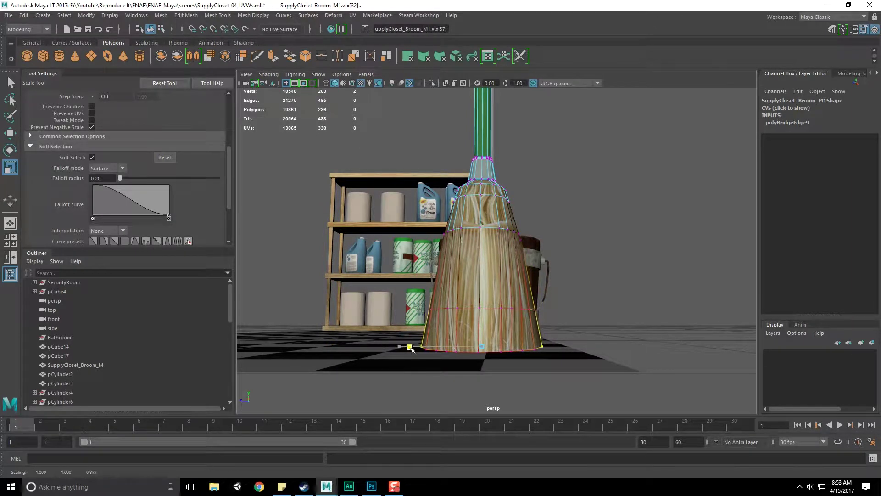
pyautogui.keyDown('alt'); pyautogui.moveTo(414, 273); pyautogui.dragTo(491, 274); pyautogui.keyUp('alt')
pyautogui.press('F8')
pyautogui.click(671, 206)
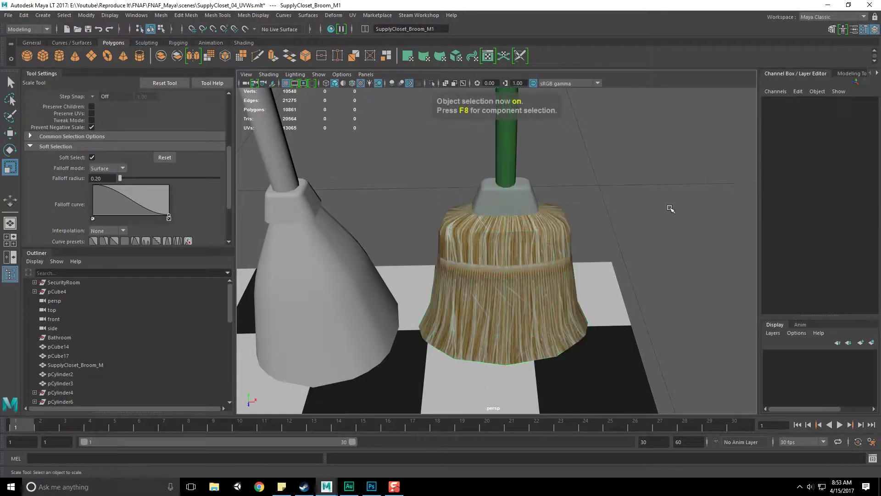
# - In vertex mode, select the middle vertices on the front and back of the bristles' shoulder and scale them front to back
pyautogui.keyDown('alt'); pyautogui.moveTo(671, 206); pyautogui.dragTo(613, 234, button='right'); pyautogui.keyUp('alt')
pyautogui.keyDown('alt'); pyautogui.moveTo(611, 253); pyautogui.dragTo(476, 251); pyautogui.keyUp('alt')
pyautogui.press('q')
pyautogui.click(528, 271)
pyautogui.press('f')
pyautogui.moveTo(453, 233); pyautogui.dragTo(420, 232, button='right')
pyautogui.keyDown('alt'); pyautogui.moveTo(426, 232); pyautogui.dragTo(527, 236); pyautogui.keyUp('alt')
pyautogui.click(502, 252)
pyautogui.keyDown('shift'); pyautogui.click(508, 229); pyautogui.keyUp('shift')
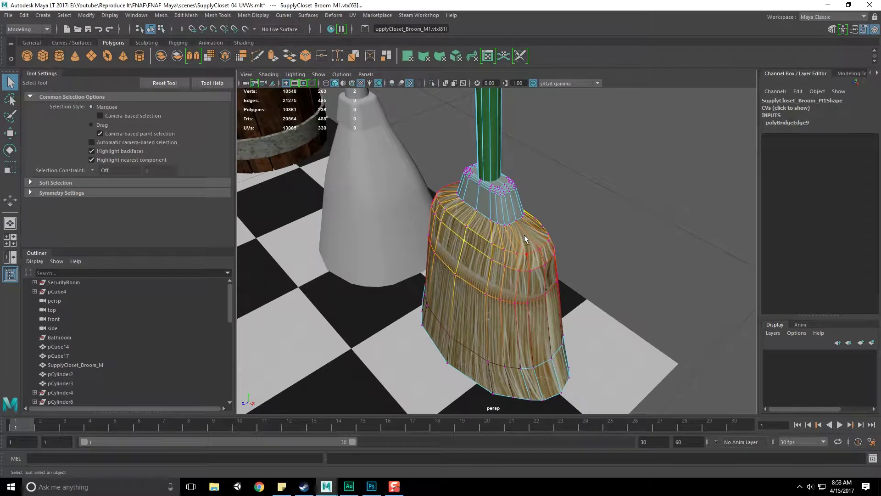
pyautogui.press('r')
pyautogui.moveTo(423, 264); pyautogui.dragTo(560, 281)
# - Select the shoulder vertices at both sides of the bristles and scale them slightly inward along the width
pyautogui.click(550, 236)
pyautogui.keyDown('alt'); pyautogui.moveTo(550, 236); pyautogui.dragTo(463, 236); pyautogui.keyUp('alt')
pyautogui.keyDown('alt'); pyautogui.moveTo(543, 248); pyautogui.dragTo(510, 225); pyautogui.keyUp('alt')
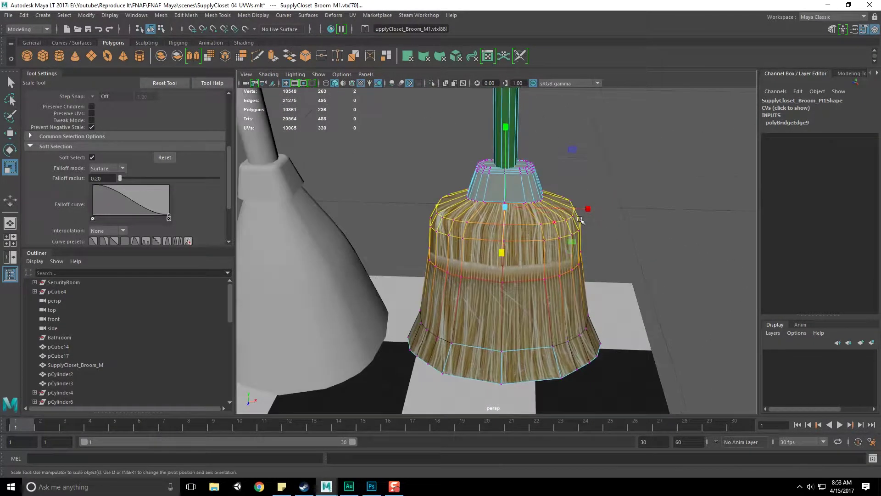
pyautogui.moveTo(588, 209); pyautogui.dragTo(576, 212)
# - Select the two side vertices just above the bristles' bottom edge, scale them along the width, and leave component mode
pyautogui.keyDown('alt'); pyautogui.moveTo(616, 244); pyautogui.dragTo(593, 246); pyautogui.keyUp('alt')
pyautogui.keyDown('alt'); pyautogui.moveTo(577, 201); pyautogui.dragTo(486, 298); pyautogui.keyUp('alt')
pyautogui.keyDown('alt'); pyautogui.moveTo(560, 330); pyautogui.dragTo(554, 331); pyautogui.keyUp('alt')
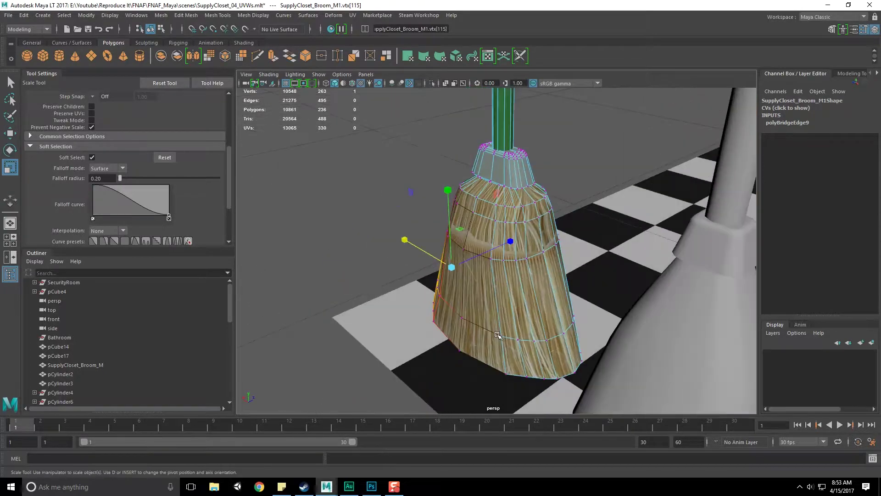
pyautogui.keyDown('shift'); pyautogui.click(553, 330); pyautogui.keyUp('shift')
pyautogui.moveTo(423, 296); pyautogui.dragTo(526, 316)
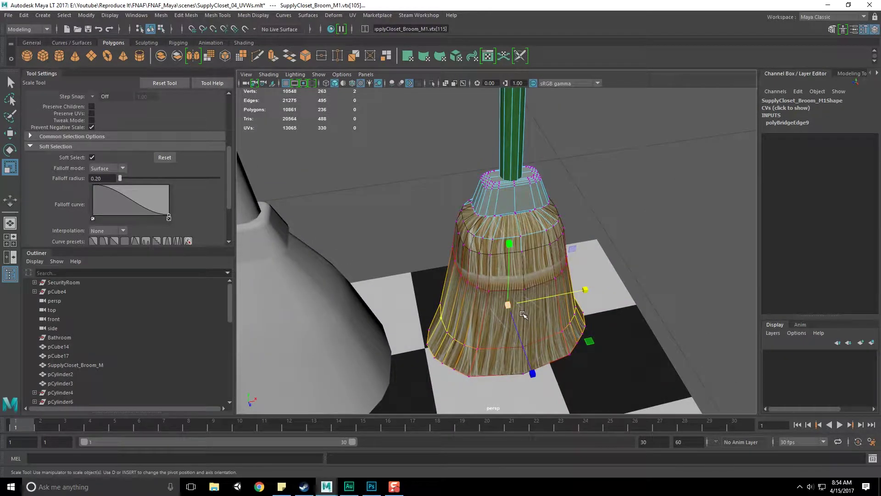
pyautogui.press('F8')
pyautogui.click(607, 280)
# - In edge mode, select the edge loop at the top of the bristles just beneath the broom's grey cap
pyautogui.keyDown('alt'); pyautogui.moveTo(612, 301); pyautogui.dragTo(582, 293); pyautogui.keyUp('alt')
pyautogui.keyDown('alt'); pyautogui.moveTo(525, 285); pyautogui.dragTo(528, 241); pyautogui.keyUp('alt')
pyautogui.click(527, 236)
pyautogui.press('q')
pyautogui.keyDown('alt'); pyautogui.moveTo(526, 224); pyautogui.dragTo(527, 280, button='middle'); pyautogui.keyUp('alt')
pyautogui.scroll(5, 527, 280)
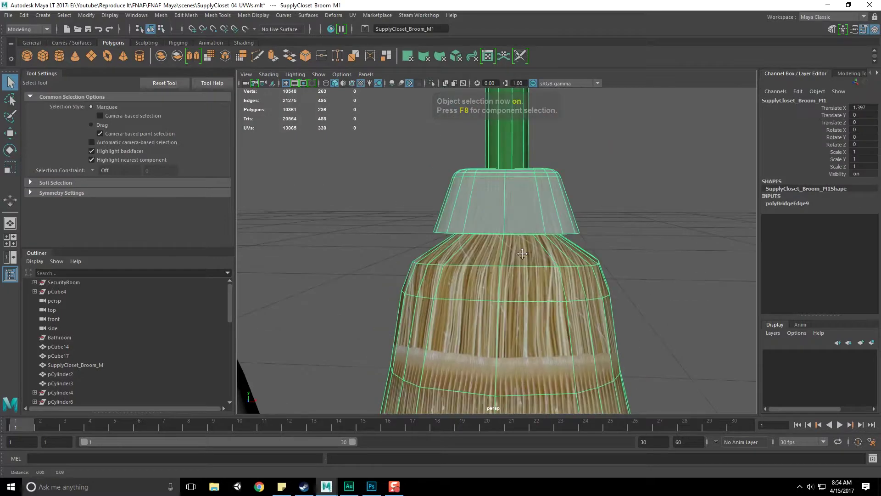
pyautogui.keyDown('alt'); pyautogui.moveTo(527, 280); pyautogui.dragTo(517, 236); pyautogui.keyUp('alt')
pyautogui.moveTo(517, 235); pyautogui.dragTo(481, 236, button='right')
pyautogui.keyDown('alt'); pyautogui.moveTo(483, 255); pyautogui.dragTo(461, 254); pyautogui.keyUp('alt')
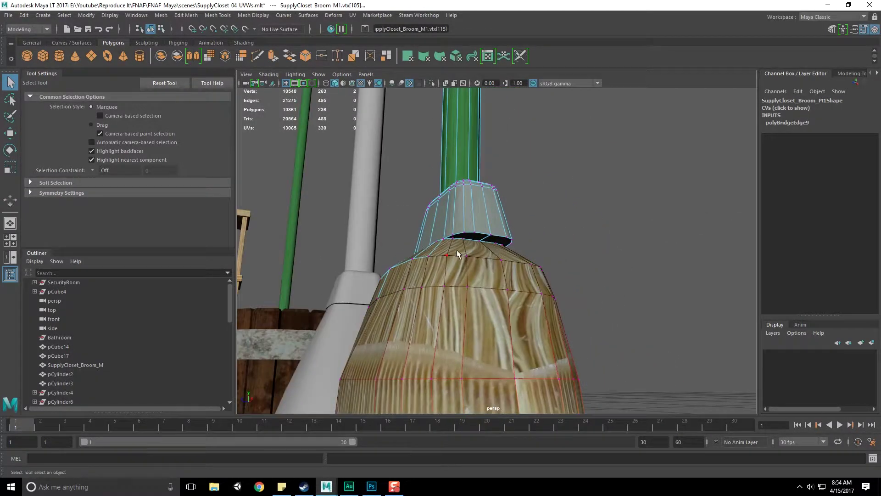
pyautogui.moveTo(465, 234); pyautogui.dragTo(454, 216, button='right')
pyautogui.click(473, 242)
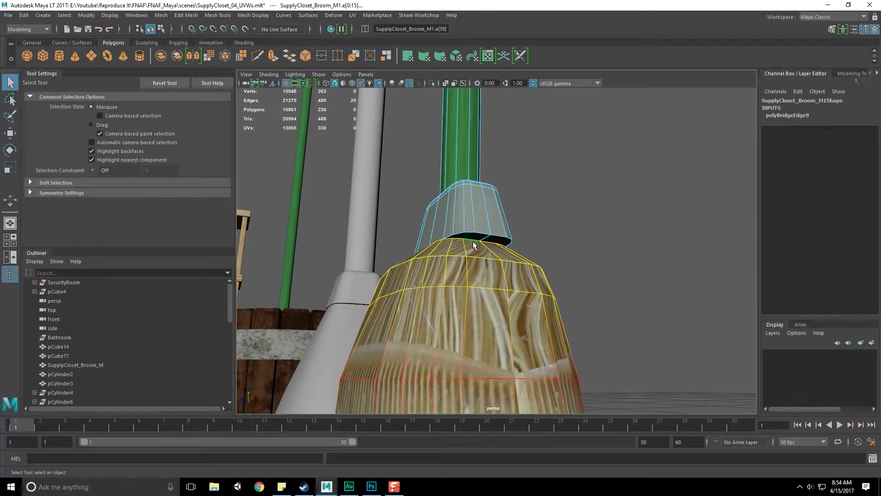
pyautogui.keyDown('alt'); pyautogui.moveTo(473, 241); pyautogui.dragTo(437, 256); pyautogui.keyUp('alt')
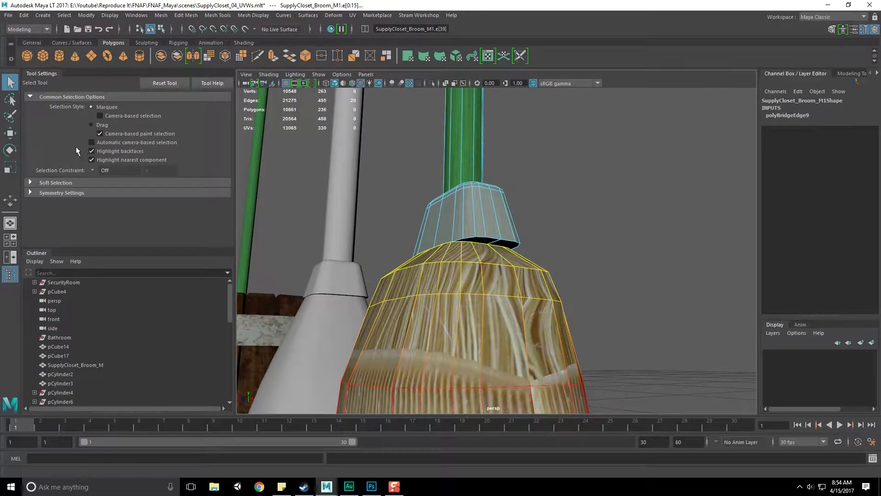
# - Turn off soft selection, scale the top edge loop wider to meet the grey cap, and return to object selection
pyautogui.click(63, 184)
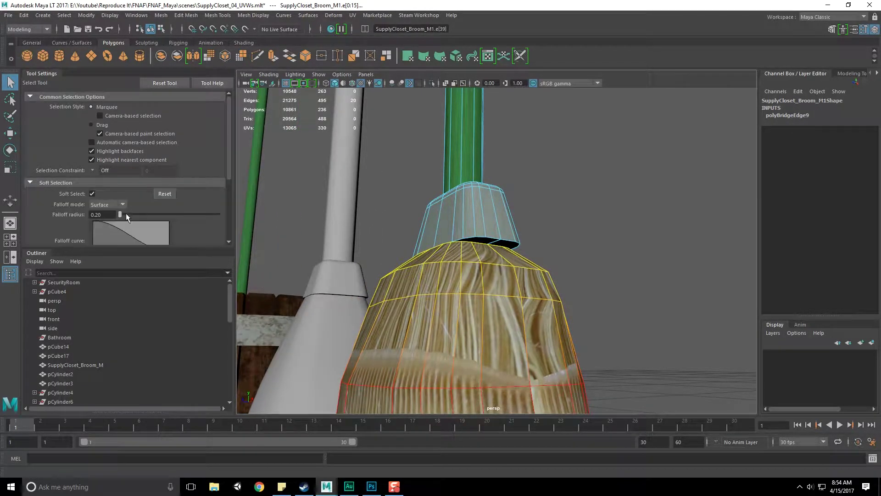
pyautogui.click(91, 193)
pyautogui.keyDown('alt'); pyautogui.moveTo(414, 230); pyautogui.dragTo(423, 239); pyautogui.keyUp('alt')
pyautogui.press('r')
pyautogui.keyDown('alt'); pyautogui.moveTo(518, 250); pyautogui.dragTo(518, 221); pyautogui.keyUp('alt')
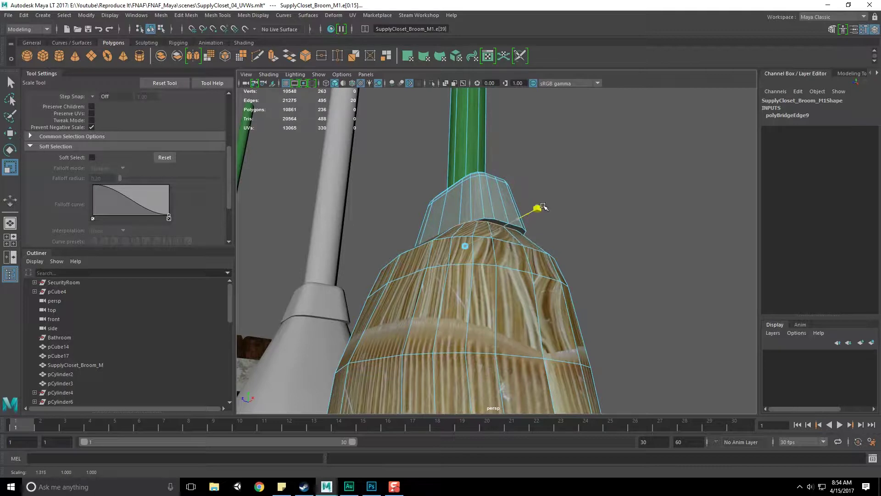
pyautogui.keyDown('alt'); pyautogui.moveTo(453, 215); pyautogui.dragTo(548, 282); pyautogui.keyUp('alt')
pyautogui.press('F8')
pyautogui.click(667, 223)
# - Select the reworked textured broom and move it along X toward the wooden bucket
pyautogui.scroll(-5, 617, 282)
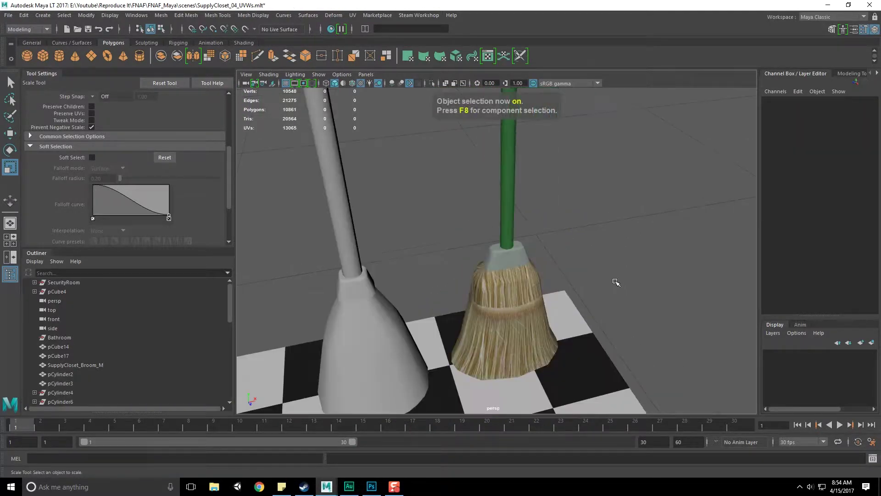
pyautogui.keyDown('alt'); pyautogui.moveTo(590, 288); pyautogui.dragTo(533, 264); pyautogui.keyUp('alt')
pyautogui.click(505, 253)
pyautogui.press('w')
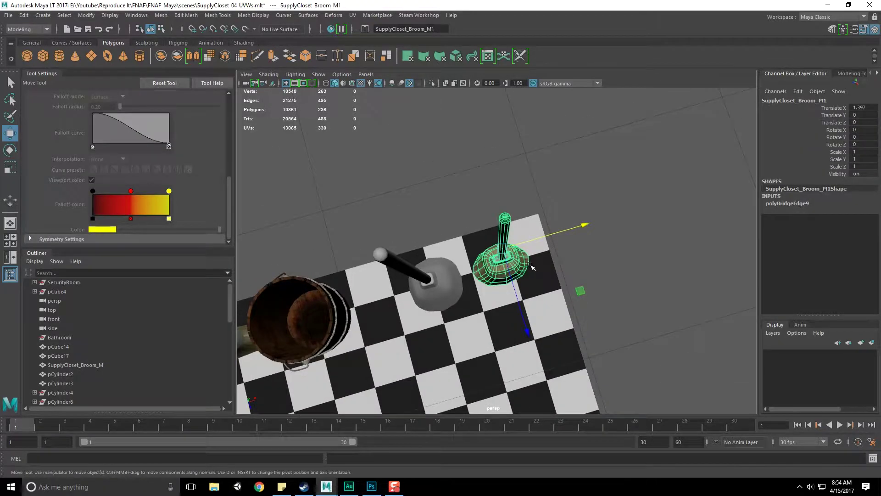
pyautogui.keyDown('alt'); pyautogui.moveTo(539, 255); pyautogui.dragTo(594, 233, button='middle'); pyautogui.keyUp('alt')
pyautogui.moveTo(569, 227); pyautogui.dragTo(493, 249)
pyautogui.keyDown('alt'); pyautogui.moveTo(493, 249); pyautogui.dragTo(566, 230, button='middle'); pyautogui.keyUp('alt')
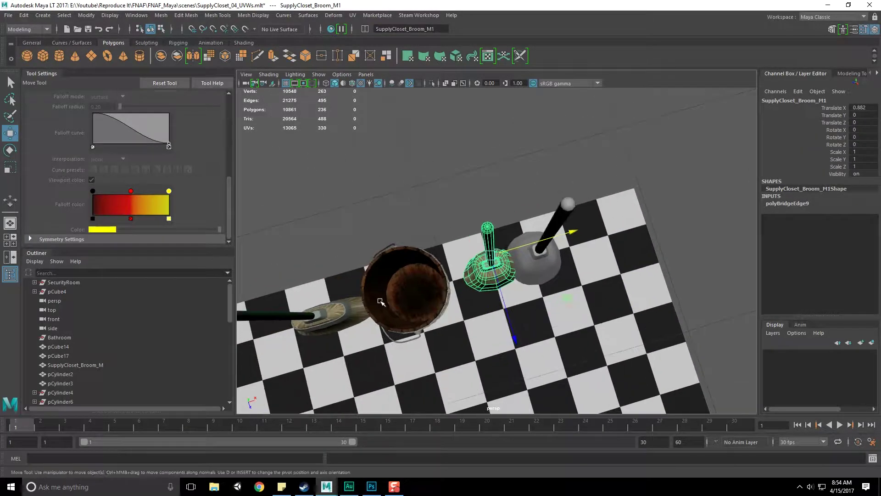
# - Delete the untextured grey broom and place the reworked broom inside the wooden bucket
pyautogui.keyDown('alt'); pyautogui.moveTo(487, 302); pyautogui.dragTo(615, 267); pyautogui.keyUp('alt')
pyautogui.click(620, 278)
pyautogui.press('Delete')
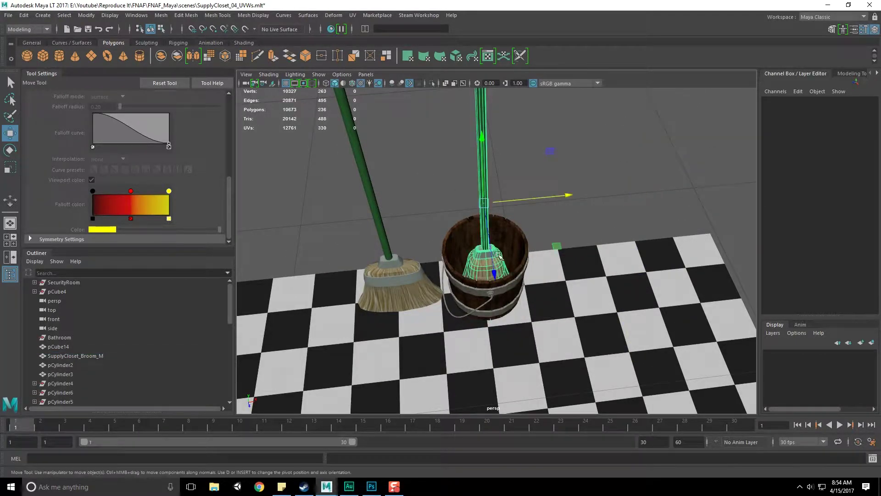
pyautogui.keyDown('alt'); pyautogui.moveTo(499, 255); pyautogui.dragTo(391, 278); pyautogui.keyUp('alt')
pyautogui.keyDown('alt'); pyautogui.moveTo(390, 277); pyautogui.dragTo(467, 281, button='right'); pyautogui.keyUp('alt')
pyautogui.keyDown('alt'); pyautogui.moveTo(516, 271); pyautogui.dragTo(615, 260); pyautogui.keyUp('alt')
pyautogui.scroll(-5, 520, 268)
pyautogui.scroll(-6, 476, 255)
pyautogui.press('e')
pyautogui.click(616, 260)
# - Select an edge loop low on the bucket broom's bristles and, with soft selection on, scale it wider in depth for a rounder shape
pyautogui.keyDown('alt'); pyautogui.moveTo(497, 316); pyautogui.dragTo(511, 298); pyautogui.keyUp('alt')
pyautogui.click(503, 330)
pyautogui.press('q')
pyautogui.scroll(5, 482, 334)
pyautogui.moveTo(510, 318); pyautogui.dragTo(508, 223, button='right')
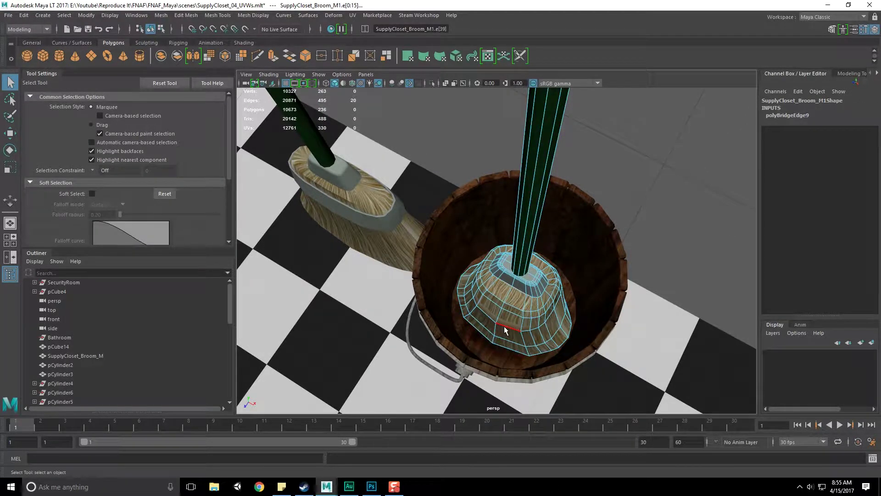
pyautogui.keyDown('alt'); pyautogui.moveTo(577, 329); pyautogui.dragTo(451, 325); pyautogui.keyUp('alt')
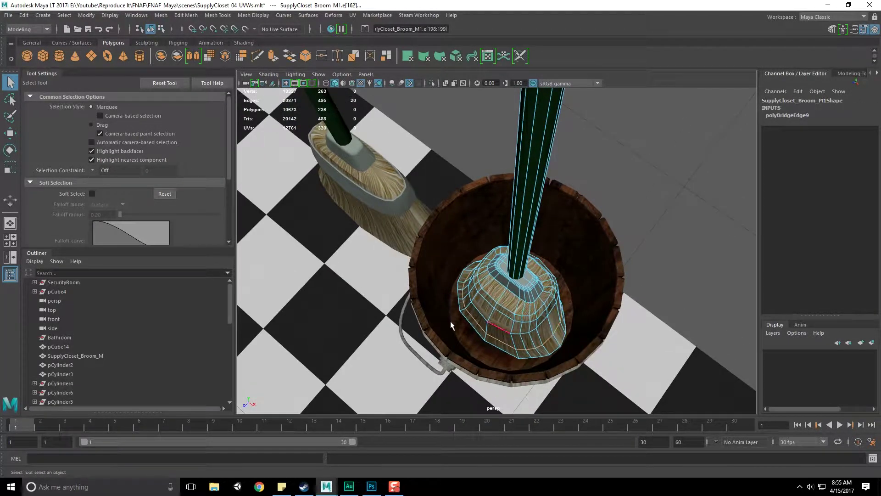
pyautogui.press('b')
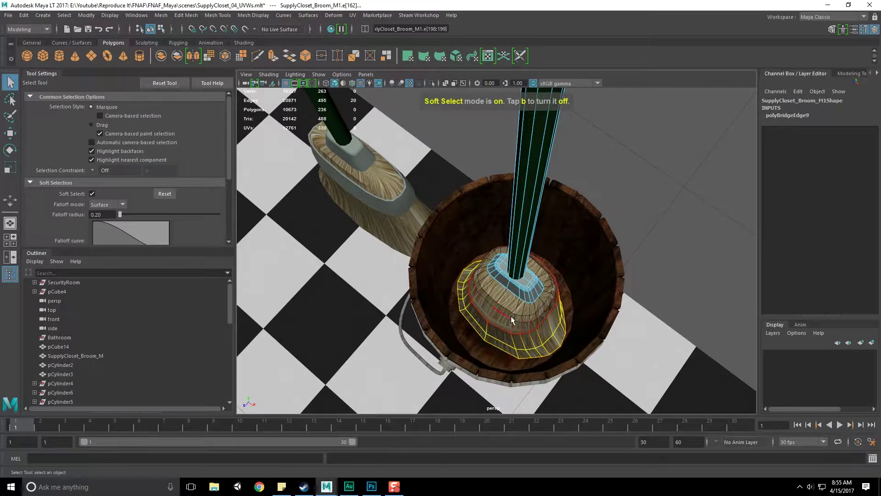
pyautogui.keyDown('alt'); pyautogui.moveTo(511, 316); pyautogui.dragTo(517, 320); pyautogui.keyUp('alt')
pyautogui.press('r')
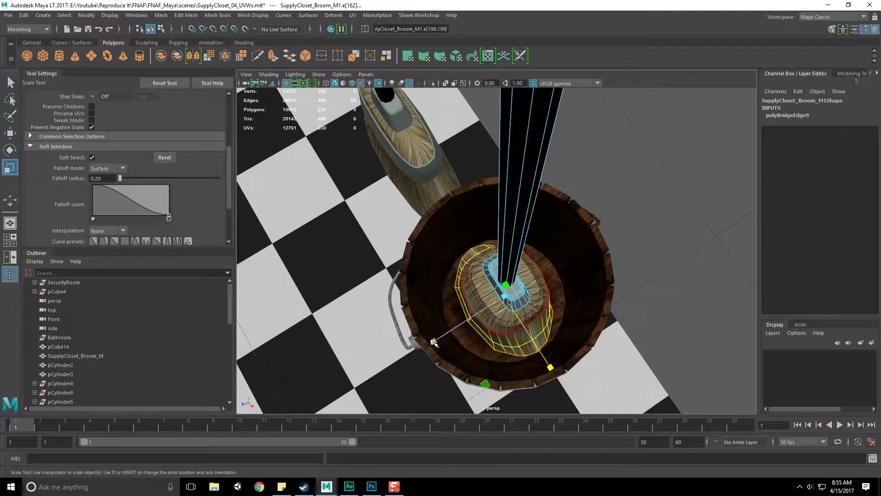
pyautogui.moveTo(434, 342); pyautogui.dragTo(409, 356)
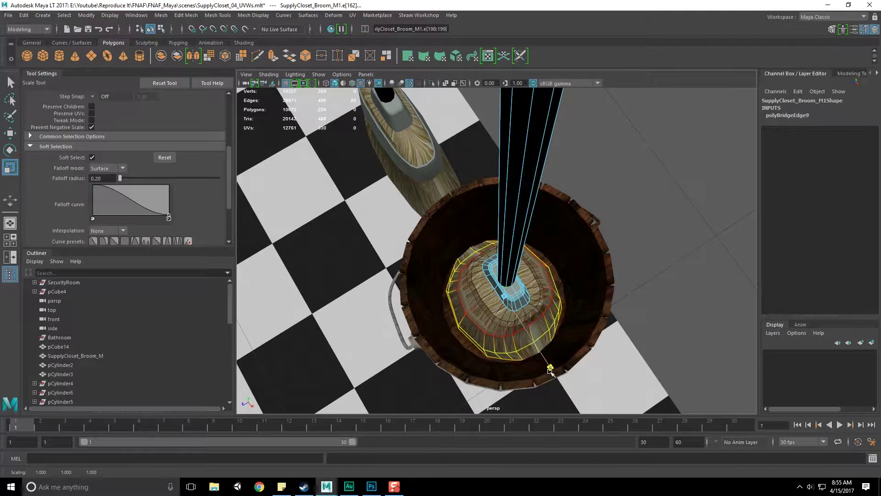
pyautogui.moveTo(550, 371); pyautogui.dragTo(546, 367)
pyautogui.moveTo(433, 342); pyautogui.dragTo(478, 318)
# - Select the upper bristle edge loop, scale it wider in depth with a soft selection falloff radius of 0.1, and return to object selection
pyautogui.doubleClick(470, 310)
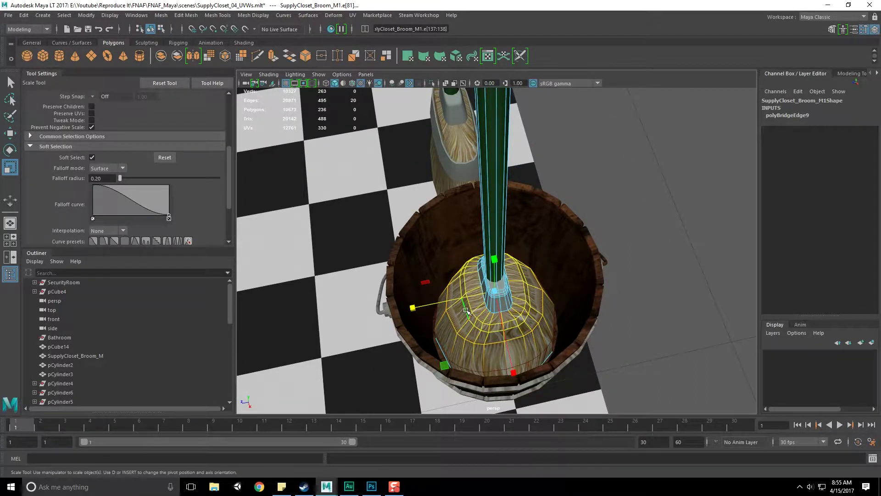
pyautogui.scroll(-3, 114, 205)
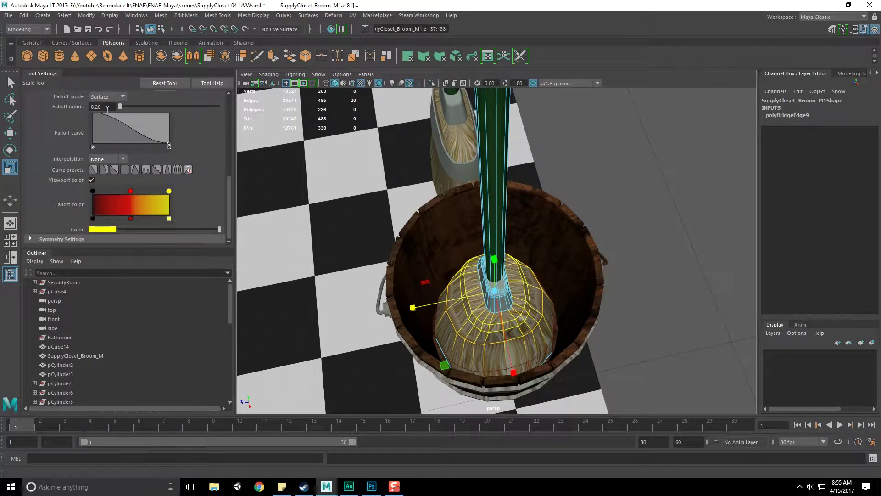
pyautogui.write('0.1')
pyautogui.press('Return')
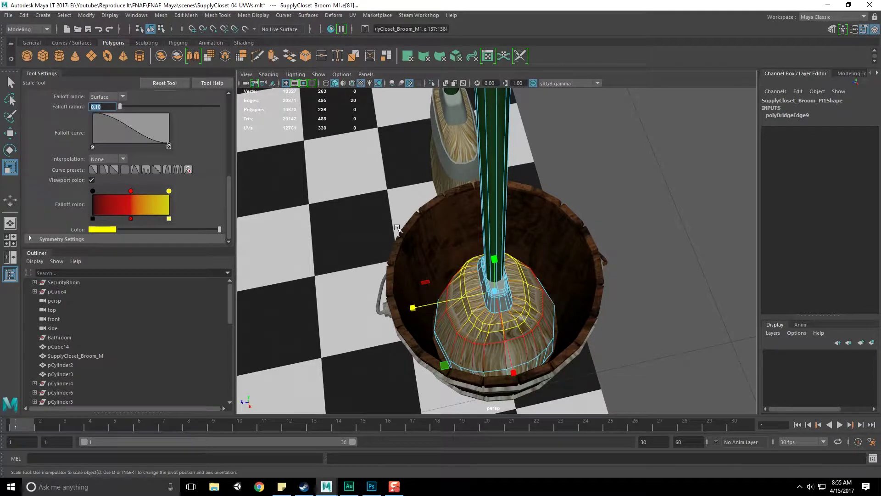
pyautogui.keyDown('alt'); pyautogui.moveTo(558, 321); pyautogui.dragTo(542, 342); pyautogui.keyUp('alt')
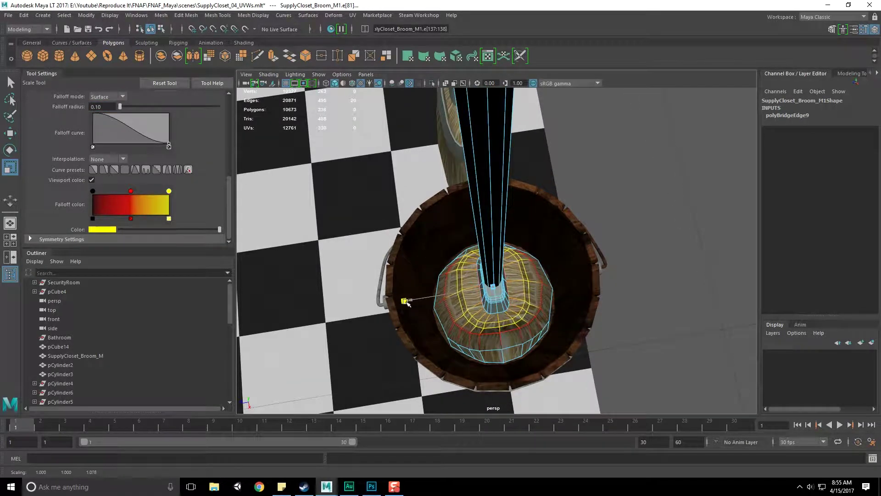
pyautogui.keyDown('alt'); pyautogui.moveTo(490, 338); pyautogui.dragTo(651, 279); pyautogui.keyUp('alt')
pyautogui.doubleClick(538, 334)
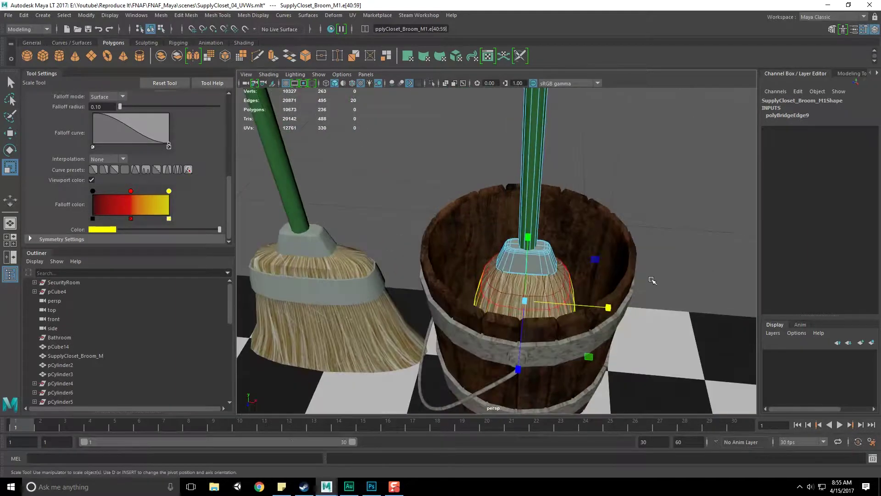
pyautogui.press('F8')
pyautogui.press('F8')
pyautogui.click(673, 221)
pyautogui.scroll(-5, 609, 316)
pyautogui.press('q')
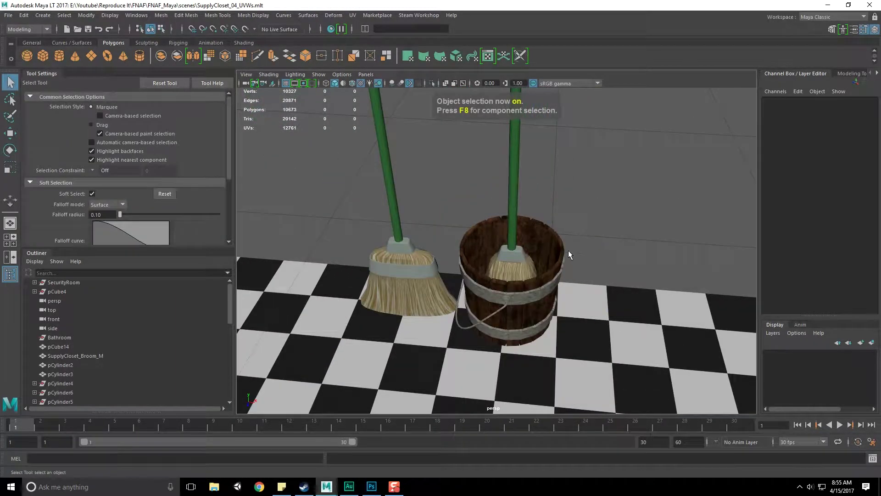
# - Select the broom in the bucket and switch it to vertex mode for editing around the grey cap
pyautogui.keyDown('alt'); pyautogui.moveTo(568, 250); pyautogui.dragTo(507, 274); pyautogui.keyUp('alt')
pyautogui.scroll(2, 487, 280)
pyautogui.click(457, 293)
pyautogui.keyDown('alt'); pyautogui.moveTo(466, 270); pyautogui.dragTo(505, 281, button='middle'); pyautogui.keyUp('alt')
pyautogui.scroll(5, 491, 298)
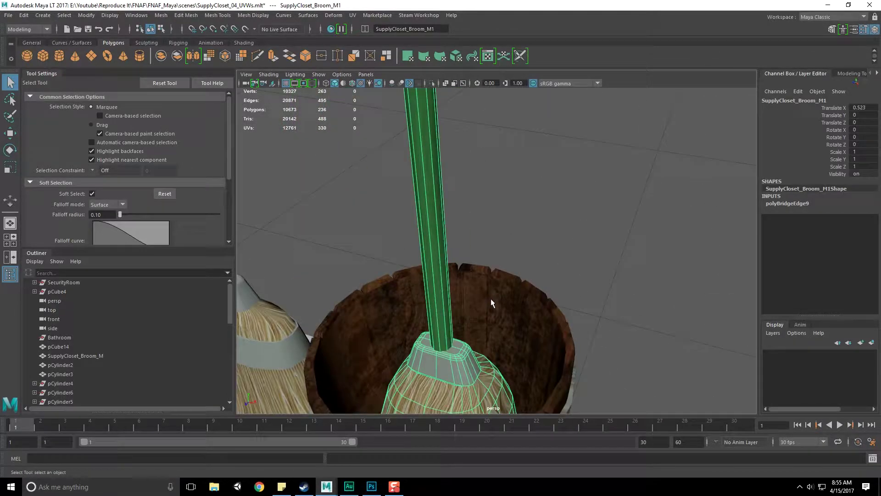
pyautogui.keyDown('alt'); pyautogui.moveTo(491, 299); pyautogui.dragTo(461, 321); pyautogui.keyUp('alt')
pyautogui.keyDown('alt'); pyautogui.moveTo(461, 321); pyautogui.dragTo(486, 292, button='middle'); pyautogui.keyUp('alt')
pyautogui.moveTo(489, 234); pyautogui.dragTo(443, 234, button='right')
pyautogui.keyDown('alt'); pyautogui.moveTo(449, 250); pyautogui.dragTo(454, 319); pyautogui.keyUp('alt')
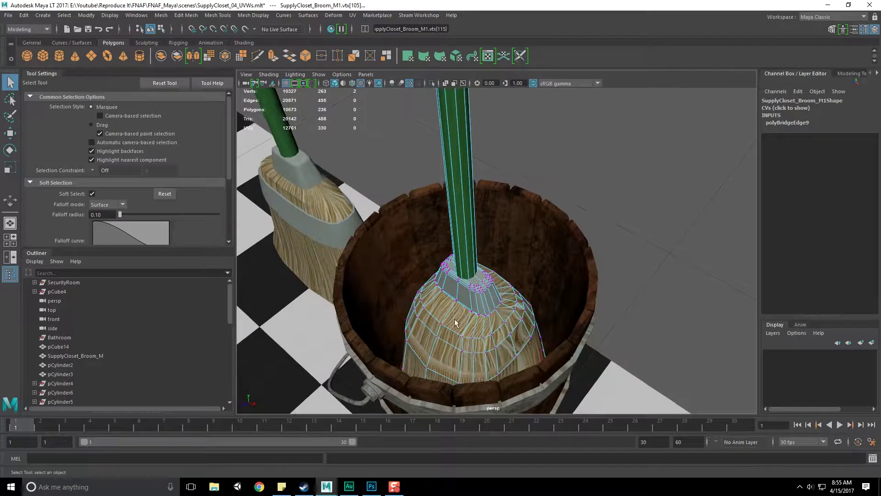
pyautogui.scroll(2, 454, 318)
pyautogui.keyDown('alt'); pyautogui.moveTo(453, 319); pyautogui.dragTo(509, 283, button='middle'); pyautogui.keyUp('alt')
pyautogui.keyDown('alt'); pyautogui.moveTo(551, 280); pyautogui.dragTo(486, 290); pyautogui.keyUp('alt')
pyautogui.keyDown('alt'); pyautogui.moveTo(512, 277); pyautogui.dragTo(528, 268, button='middle'); pyautogui.keyUp('alt')
pyautogui.keyDown('alt'); pyautogui.moveTo(541, 266); pyautogui.dragTo(508, 265); pyautogui.keyUp('alt')
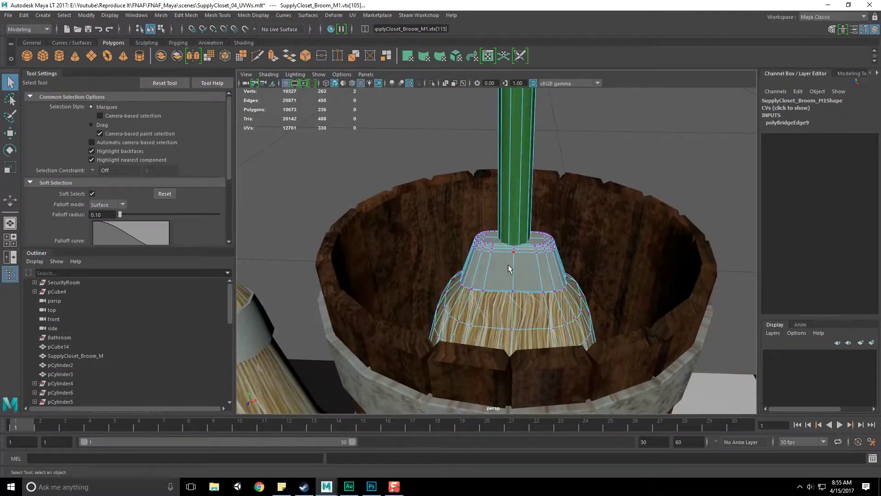
pyautogui.moveTo(508, 264); pyautogui.dragTo(416, 228, button='right')
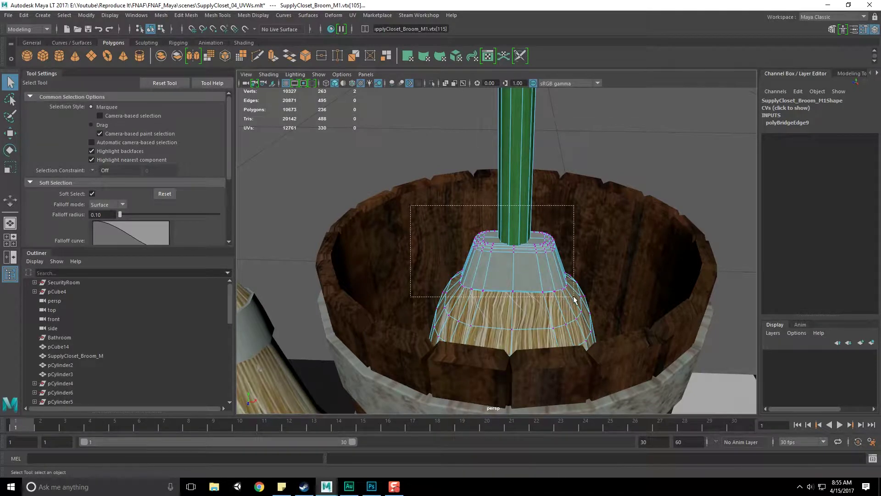
# - Select the vertices of the cap and handle and raise them in the side view, using soft selection to stretch the upper bristles
pyautogui.moveTo(574, 298); pyautogui.dragTo(468, 254)
pyautogui.press('space')
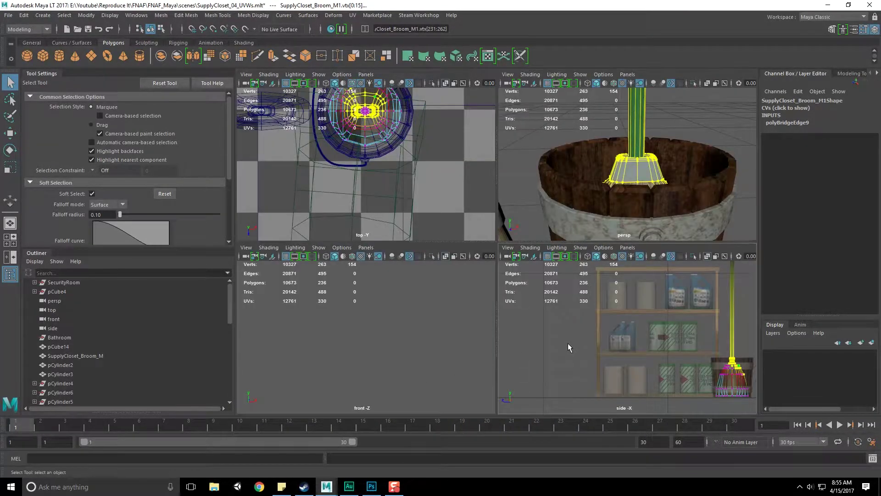
pyautogui.press('space')
pyautogui.press('f')
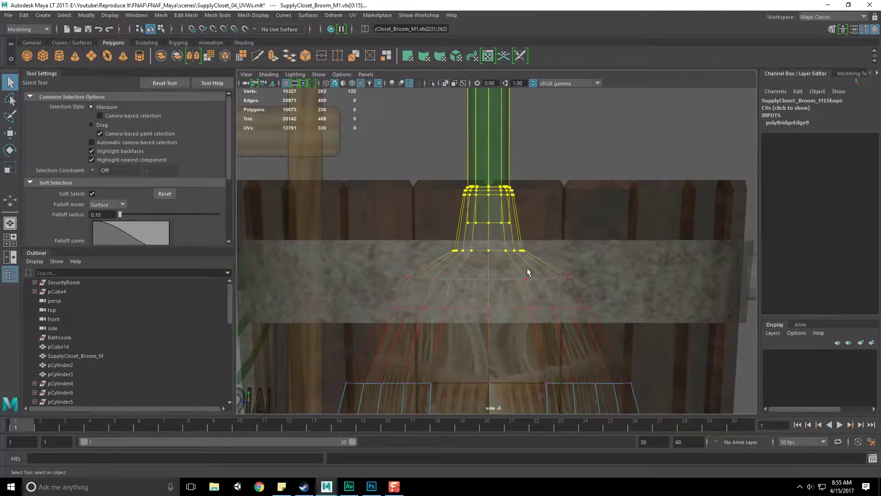
pyautogui.press('w')
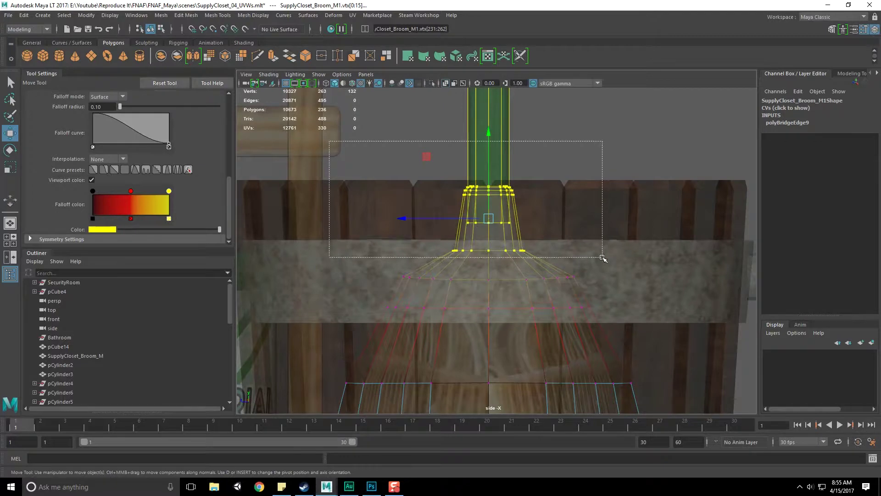
pyautogui.moveTo(488, 134); pyautogui.dragTo(488, 72)
pyautogui.press('space')
pyautogui.press('space')
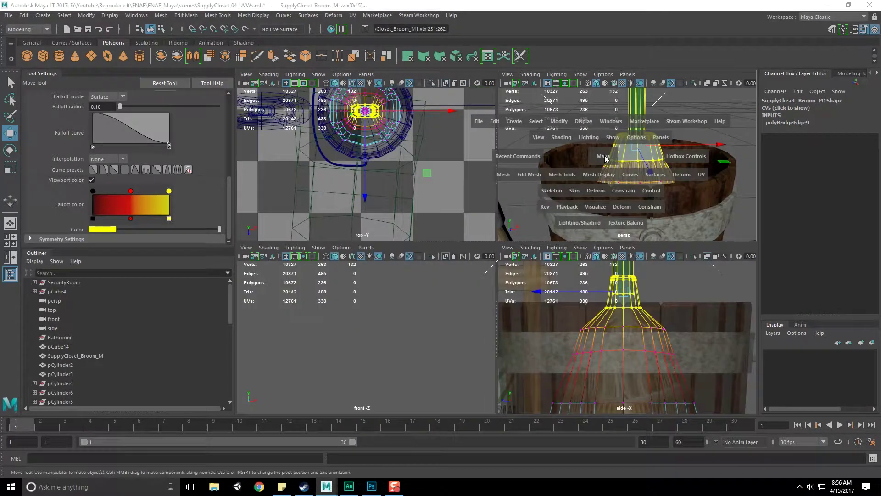
# - Leave vertex mode on the broom, clear the selection, and save the scene
pyautogui.keyDown('alt'); pyautogui.moveTo(602, 210); pyautogui.dragTo(582, 271); pyautogui.keyUp('alt')
pyautogui.scroll(-5, 578, 228)
pyautogui.keyDown('alt'); pyautogui.moveTo(578, 228); pyautogui.dragTo(566, 299, button='middle'); pyautogui.keyUp('alt')
pyautogui.keyDown('alt'); pyautogui.moveTo(566, 299); pyautogui.dragTo(557, 322); pyautogui.keyUp('alt')
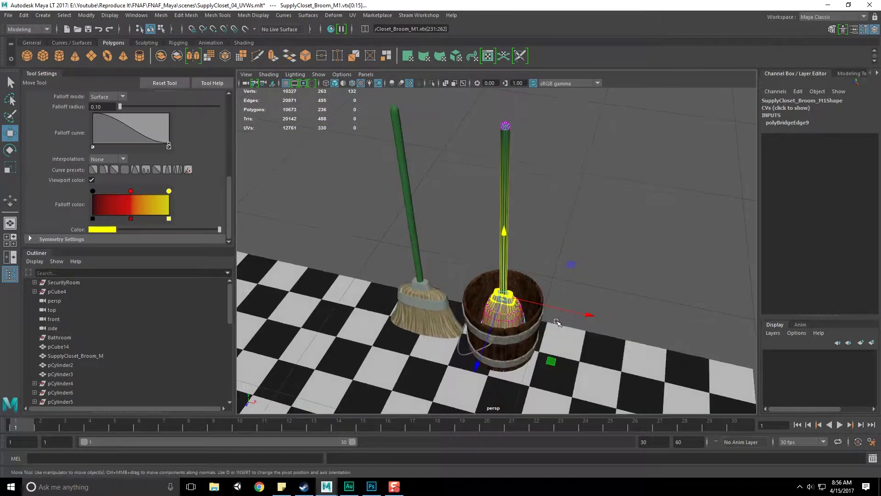
pyautogui.press('F8')
pyautogui.click(583, 252)
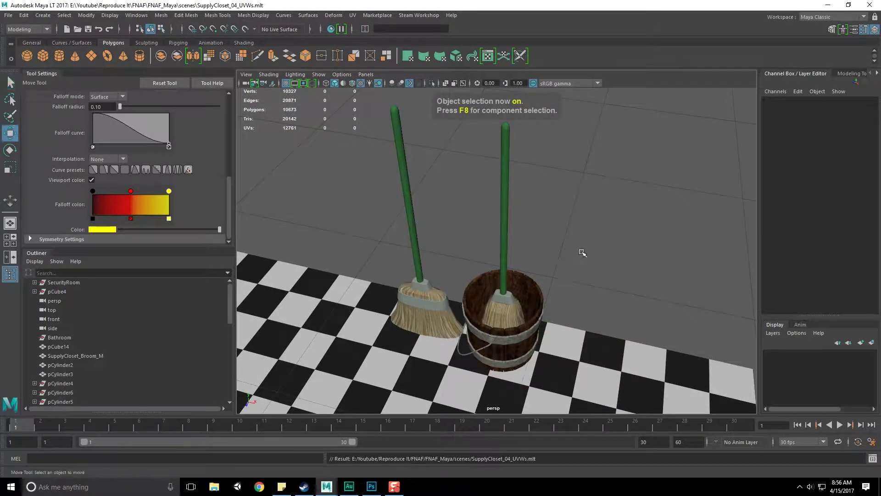
# - Select the vertices at the top end of the bucket broom's handle and move them upward to lengthen the handle
pyautogui.press('q')
pyautogui.click(501, 212)
pyautogui.press('f')
pyautogui.rightClick(515, 206)
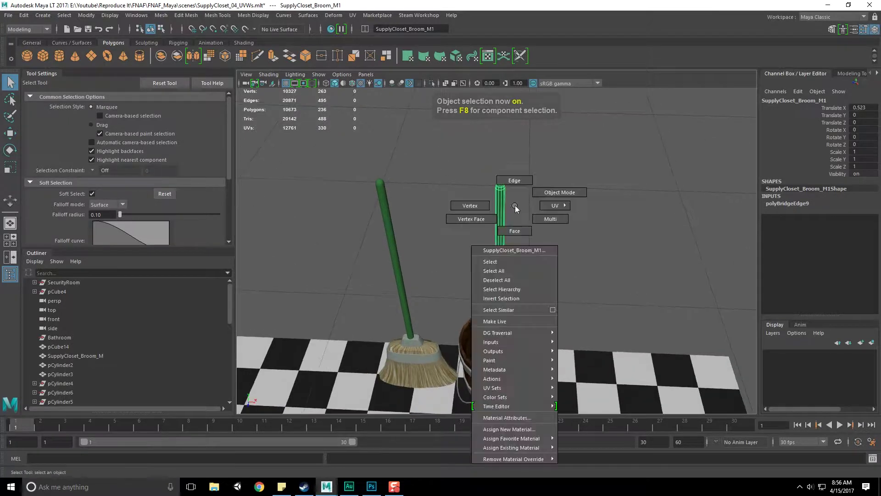
pyautogui.moveTo(515, 206); pyautogui.dragTo(474, 197, button='right')
pyautogui.keyDown('alt'); pyautogui.moveTo(475, 197); pyautogui.dragTo(470, 171); pyautogui.keyUp('alt')
pyautogui.moveTo(465, 142); pyautogui.dragTo(535, 176)
pyautogui.keyDown('alt'); pyautogui.moveTo(534, 176); pyautogui.dragTo(535, 232, button='middle'); pyautogui.keyUp('alt')
pyautogui.keyDown('alt'); pyautogui.moveTo(535, 232); pyautogui.dragTo(533, 212); pyautogui.keyUp('alt')
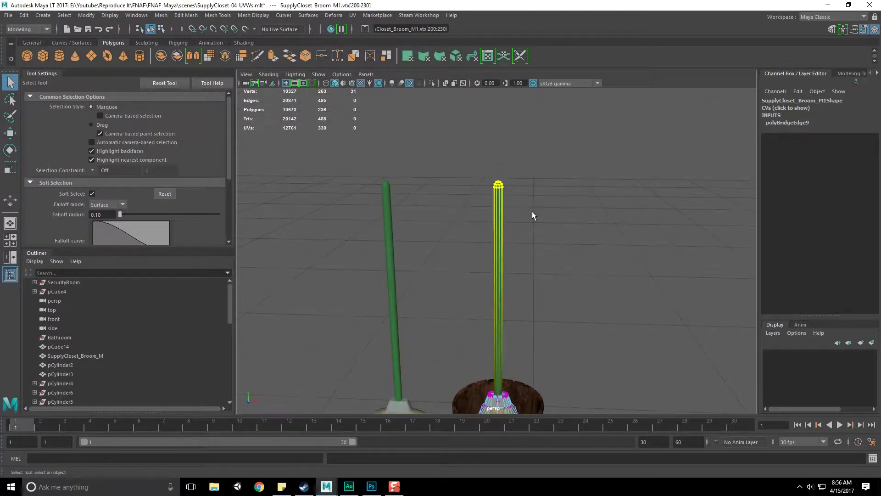
pyautogui.press('w')
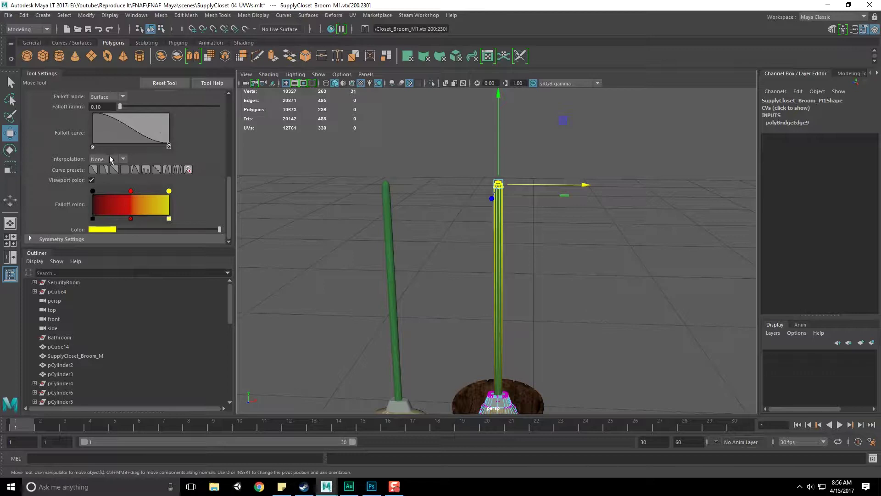
pyautogui.scroll(10, 114, 175)
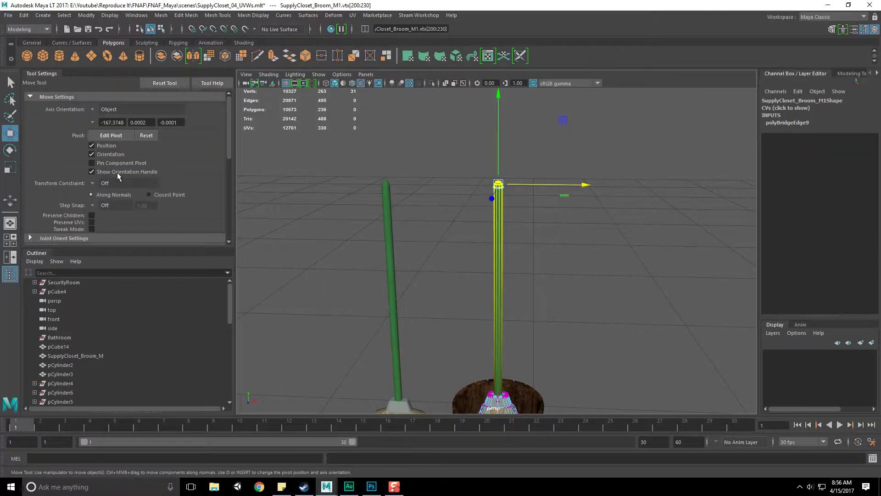
pyautogui.scroll(-2, 90, 230)
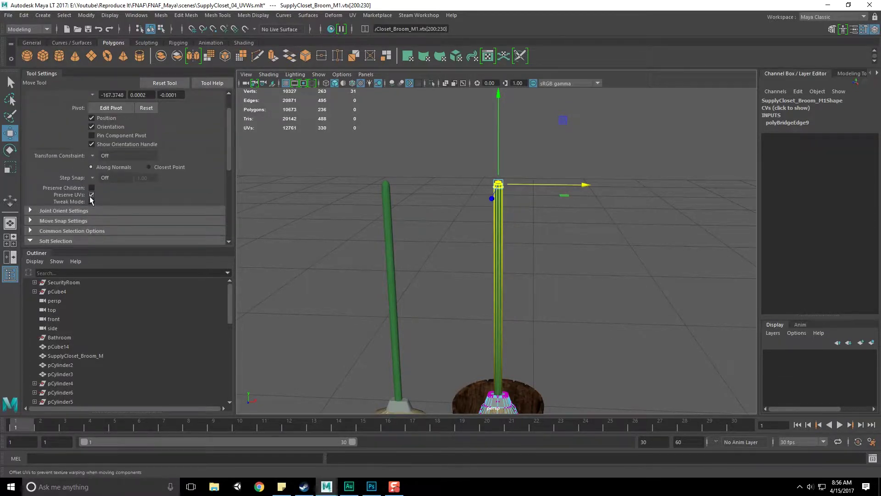
pyautogui.keyDown('alt'); pyautogui.moveTo(513, 113); pyautogui.dragTo(505, 151, button='middle'); pyautogui.keyUp('alt')
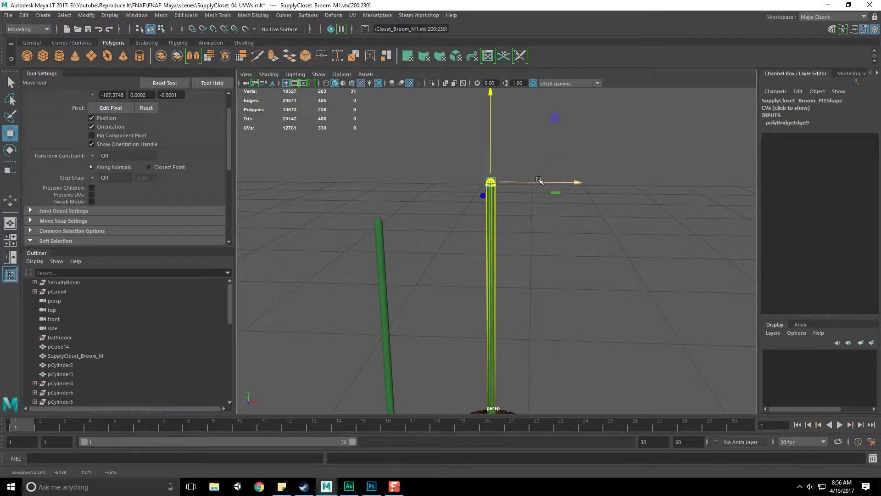
# - Return to object selection, deselect the broom with the lengthened handle, and save the scene
pyautogui.press('F8')
pyautogui.press('F8')
pyautogui.click(564, 268)
pyautogui.scroll(-4, 565, 268)
pyautogui.hotkey('ctrl', 's')
pyautogui.press('q')
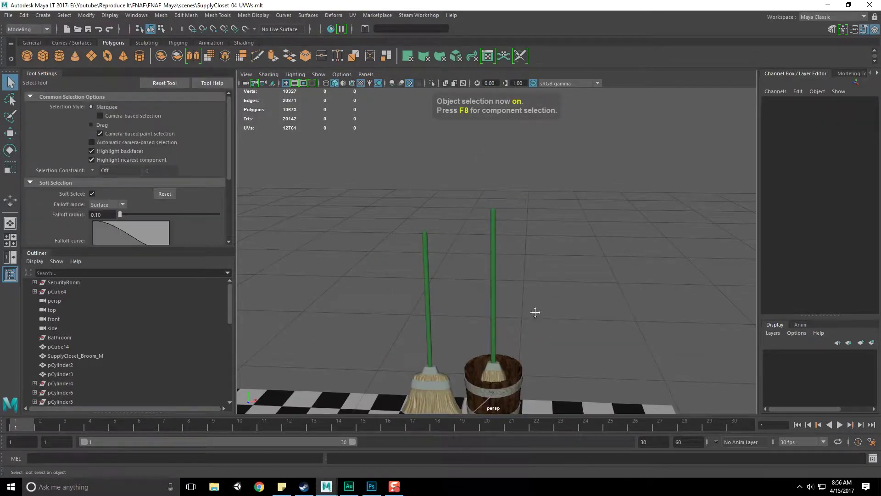
# - Select the broom standing in the bucket, viewing its bristles and cap up close
pyautogui.keyDown('alt'); pyautogui.moveTo(536, 313); pyautogui.dragTo(558, 198, button='middle'); pyautogui.keyUp('alt')
pyautogui.keyDown('alt'); pyautogui.moveTo(558, 197); pyautogui.dragTo(554, 264); pyautogui.keyUp('alt')
pyautogui.scroll(5, 546, 243)
pyautogui.click(557, 271)
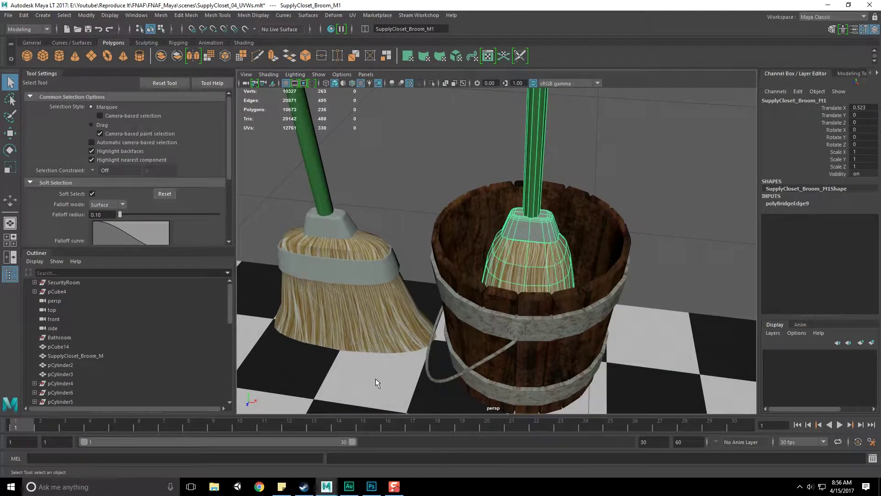
# - Switch to Photoshop and save a copy of the broom texture as supplycloset_mop.psd with maximum compatibility
pyautogui.click(370, 489)
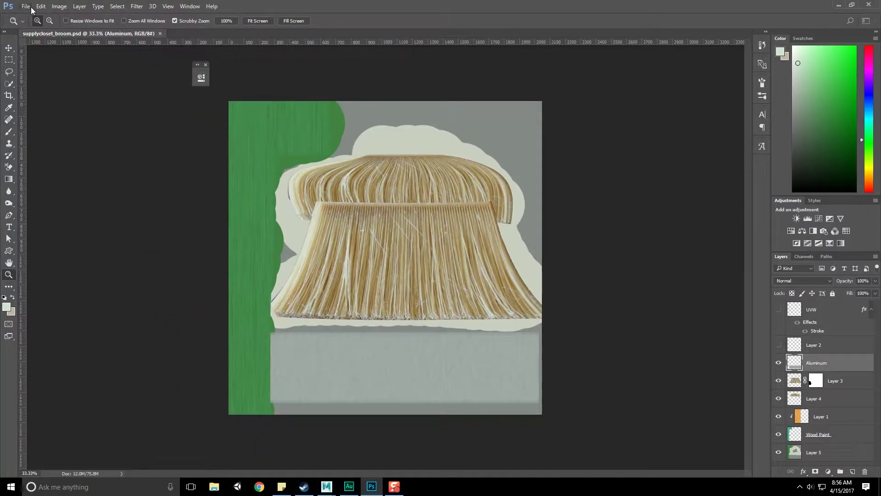
pyautogui.click(41, 7)
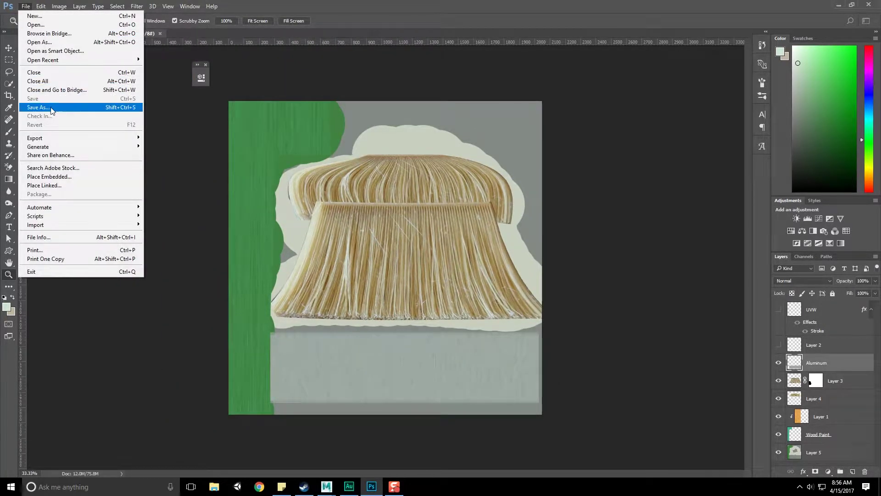
pyautogui.click(50, 100)
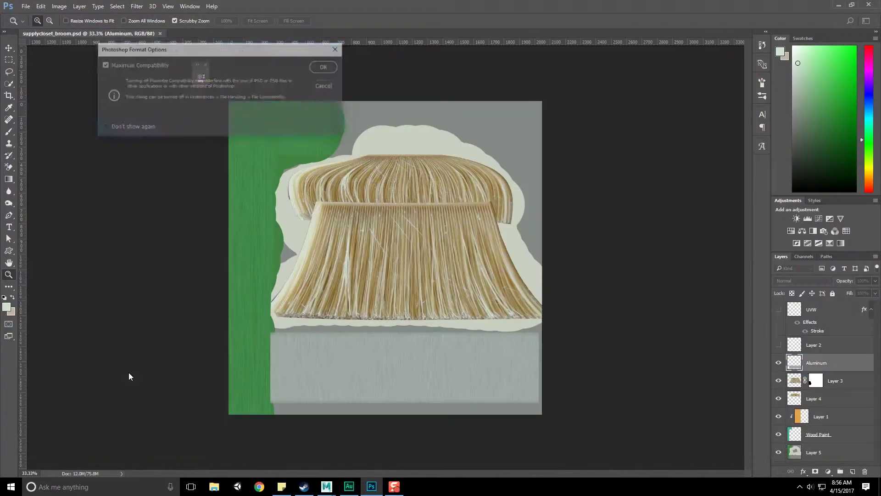
pyautogui.press('Return')
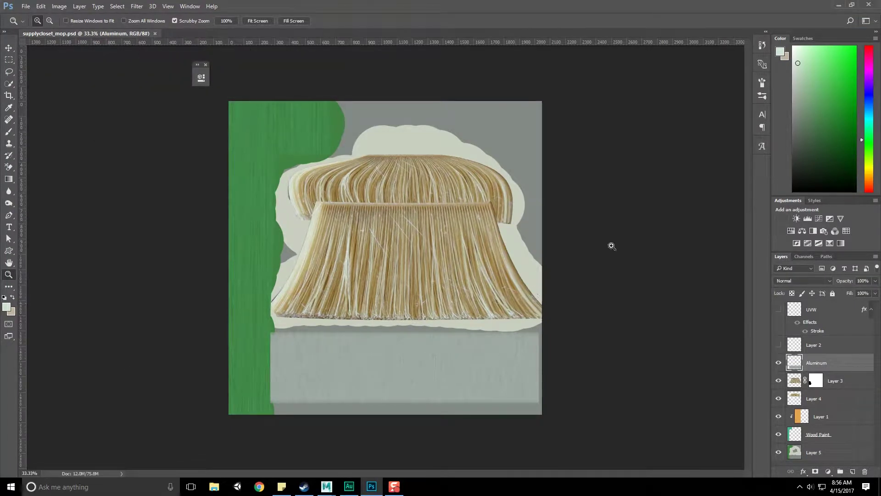
# - Show the UVW layer and toggle the visibility of Wood Paint and Layer 5 to check their contents
pyautogui.click(779, 310)
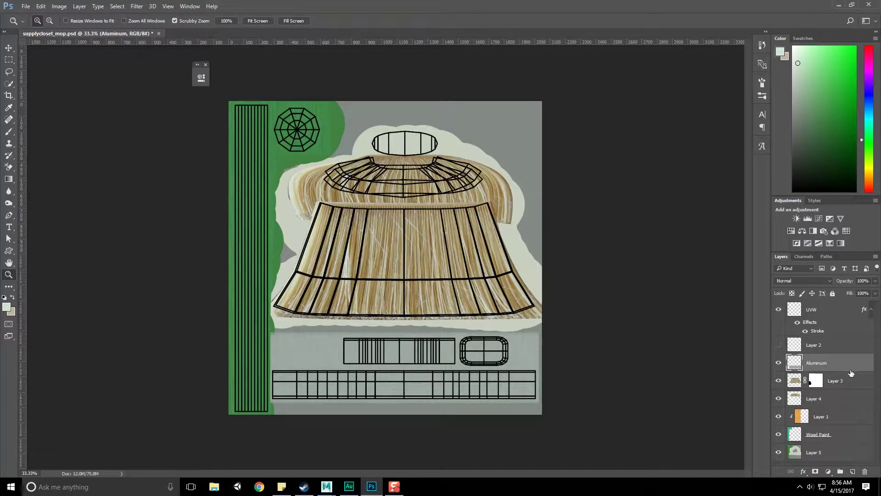
pyautogui.click(849, 440)
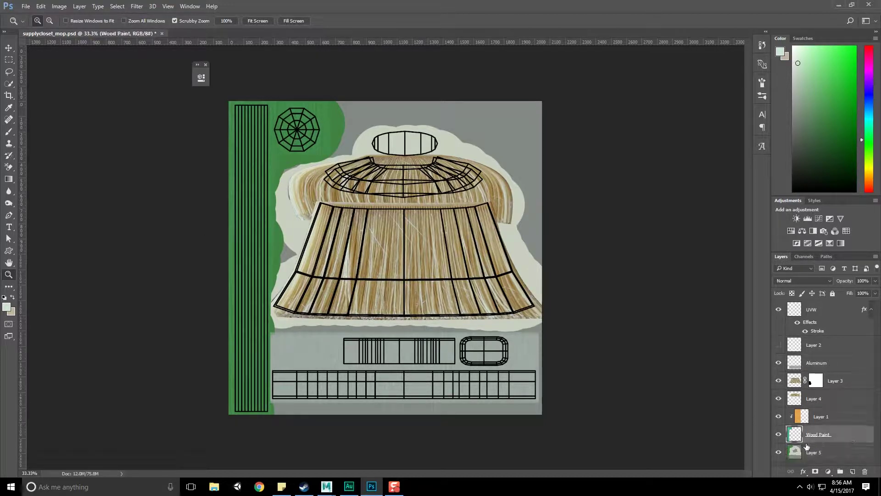
pyautogui.click(777, 435)
pyautogui.click(778, 435)
pyautogui.click(845, 459)
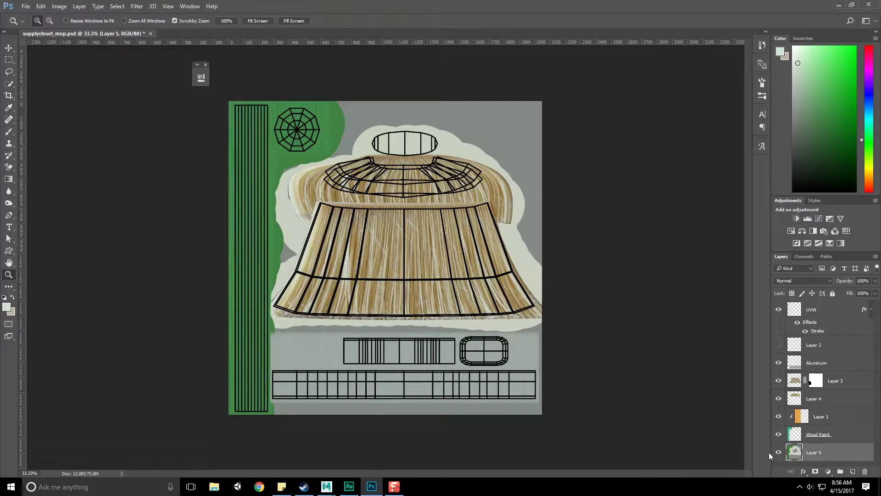
pyautogui.click(778, 453)
pyautogui.click(778, 453)
# - Add a Hue/Saturation adjustment above Wood Paint with hue -86, saturation -3 and lightness +20
pyautogui.click(843, 436)
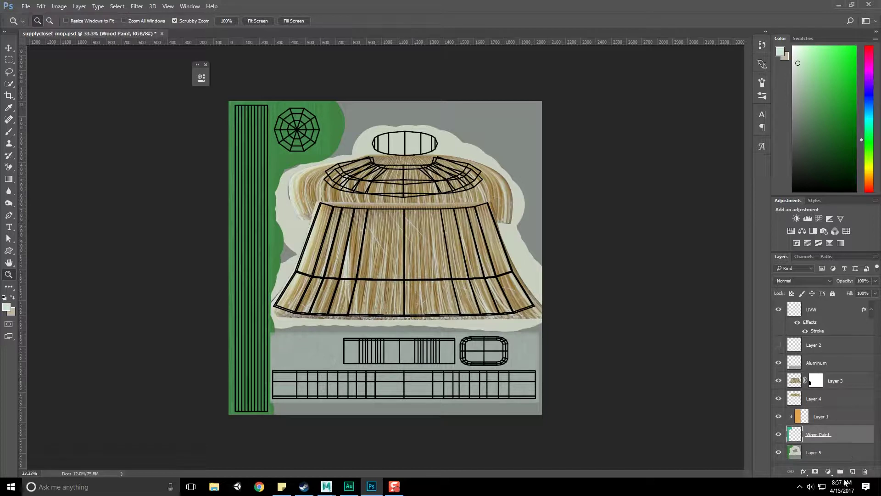
pyautogui.click(829, 472)
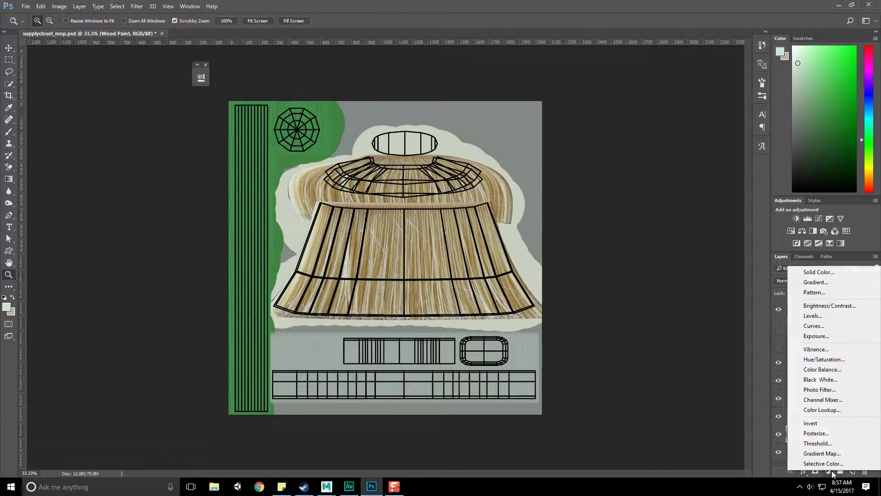
pyautogui.click(835, 363)
pyautogui.moveTo(264, 67); pyautogui.dragTo(639, 87)
pyautogui.moveTo(647, 152); pyautogui.dragTo(676, 153)
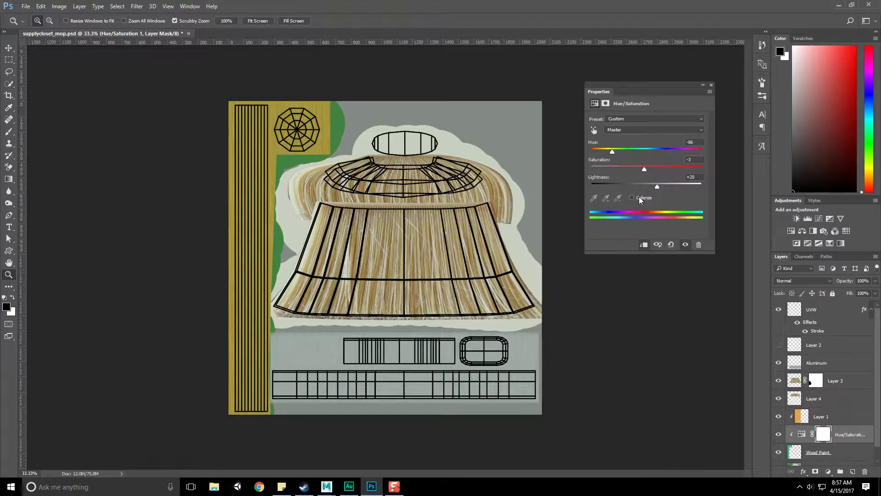
pyautogui.click(704, 86)
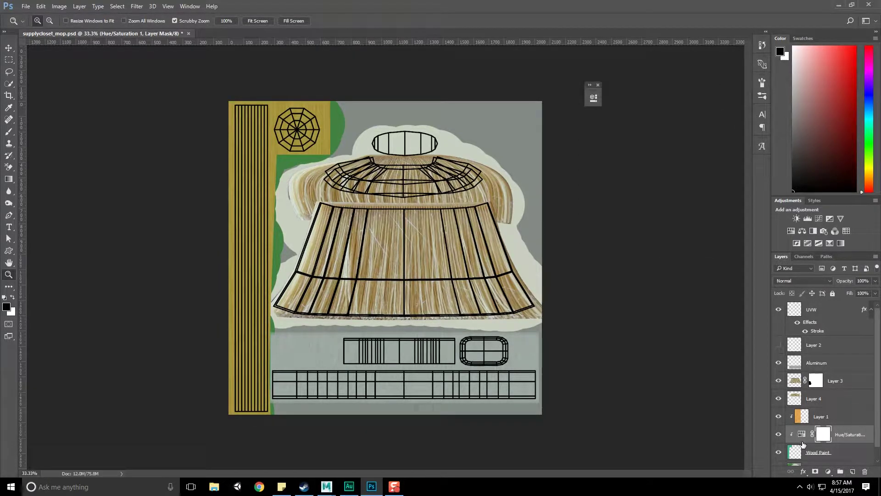
# - Release the Hue/Saturation adjustment's clipping to Wood Paint and clip it to that layer again
pyautogui.scroll(-1, 803, 445)
pyautogui.keyDown('alt'); pyautogui.click(799, 430); pyautogui.keyUp('alt')
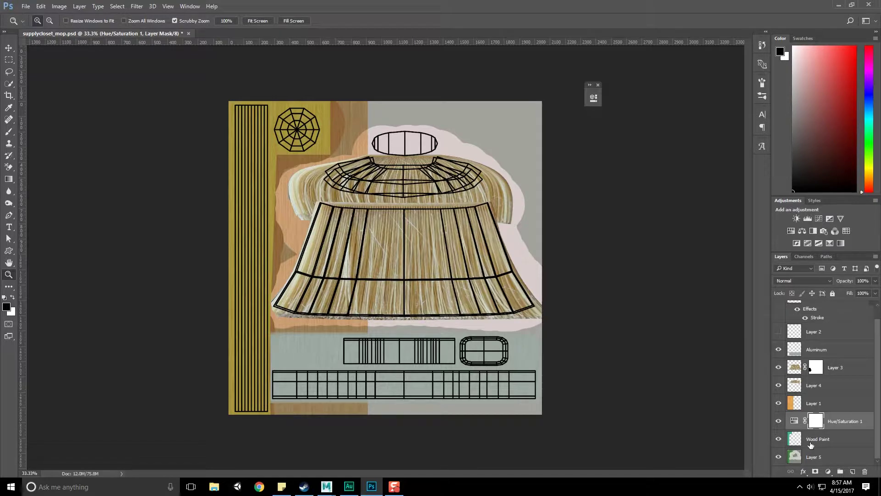
pyautogui.click(811, 445)
pyautogui.keyDown('ctrl'); pyautogui.click(814, 457); pyautogui.keyUp('ctrl')
pyautogui.keyDown('ctrl'); pyautogui.click(815, 458); pyautogui.keyUp('ctrl')
pyautogui.click(814, 457)
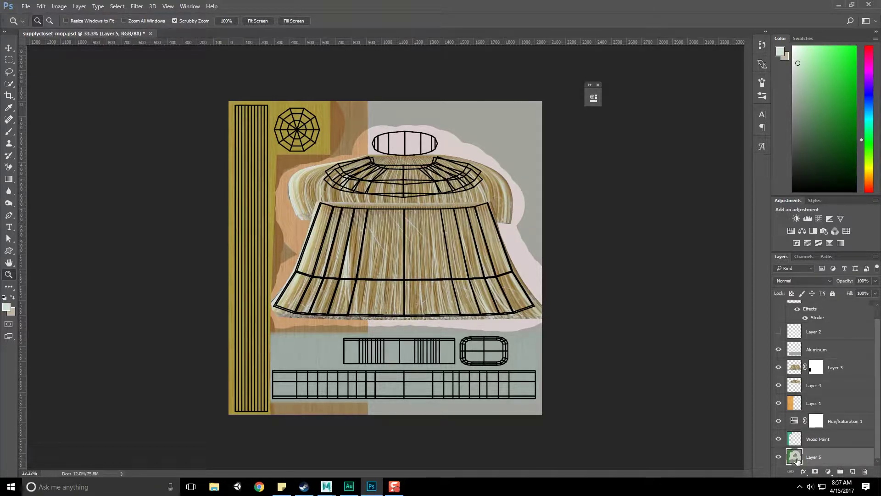
pyautogui.keyDown('alt'); pyautogui.click(799, 429); pyautogui.keyUp('alt')
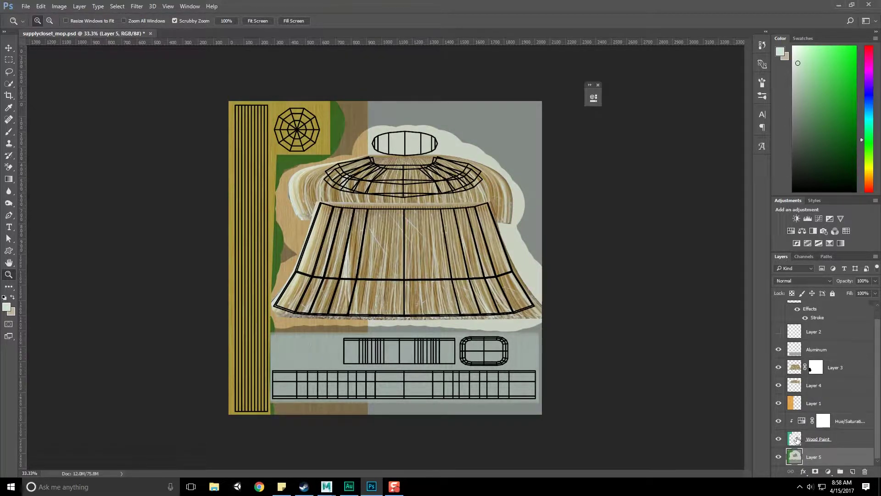
pyautogui.click(790, 437)
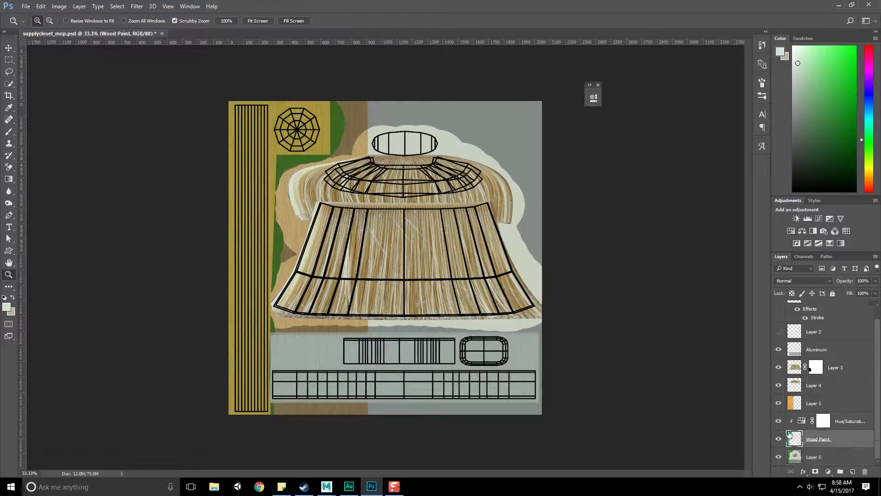
# - Toggle Layer 1's visibility to examine how its orange tint affects the handle texture
pyautogui.click(779, 403)
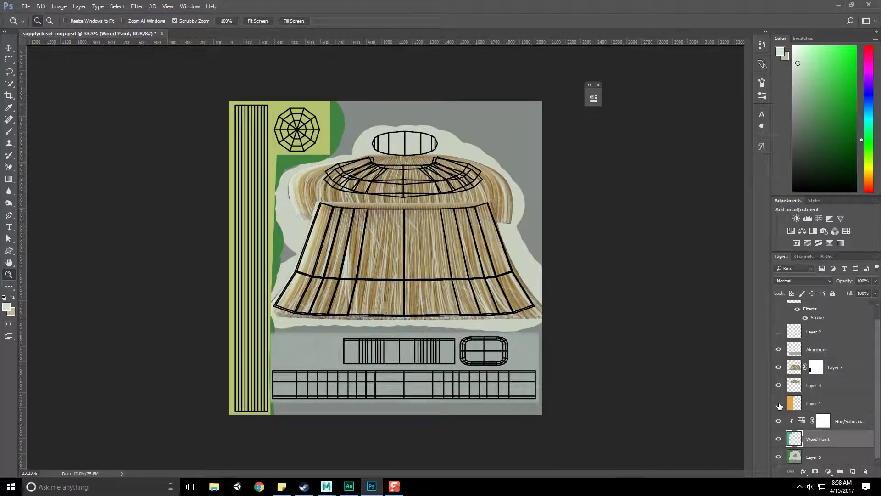
pyautogui.click(778, 404)
pyautogui.click(779, 404)
pyautogui.click(790, 403)
pyautogui.click(781, 402)
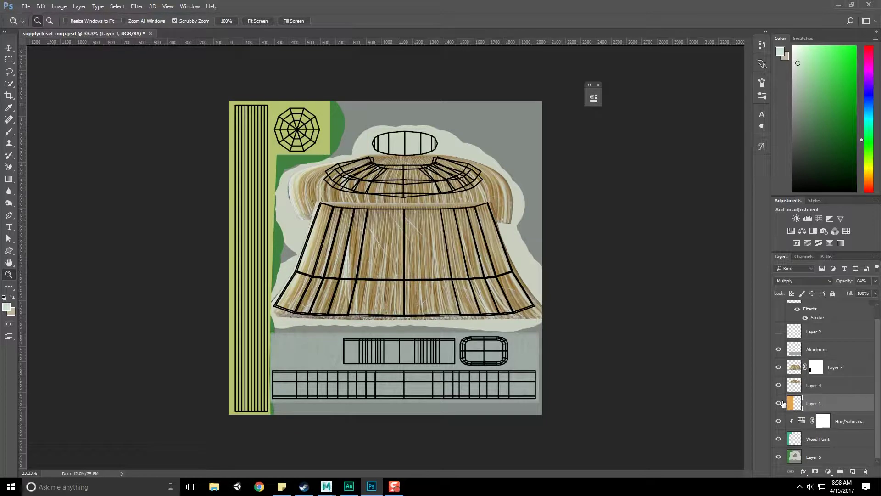
pyautogui.click(779, 403)
pyautogui.click(780, 403)
pyautogui.click(779, 403)
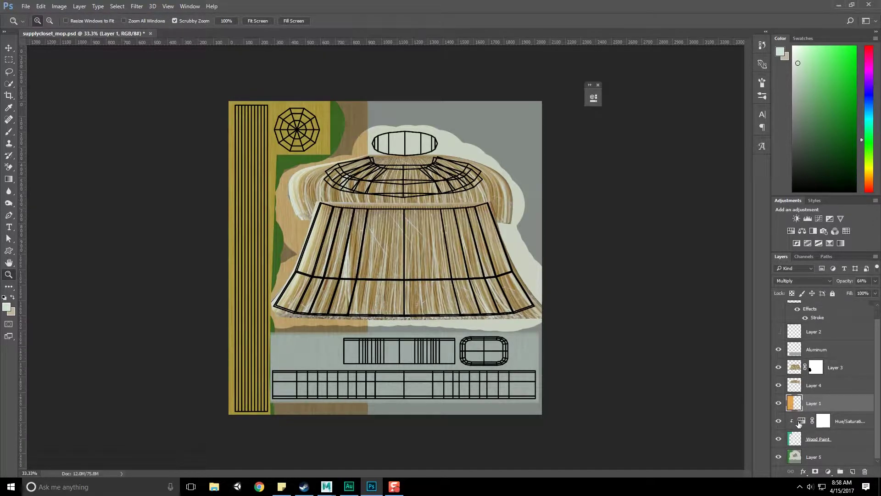
# - Clip Layer 1 to the layers below it, keeping its Multiply blend mode
pyautogui.click(799, 424)
pyautogui.click(797, 404)
pyautogui.click(815, 281)
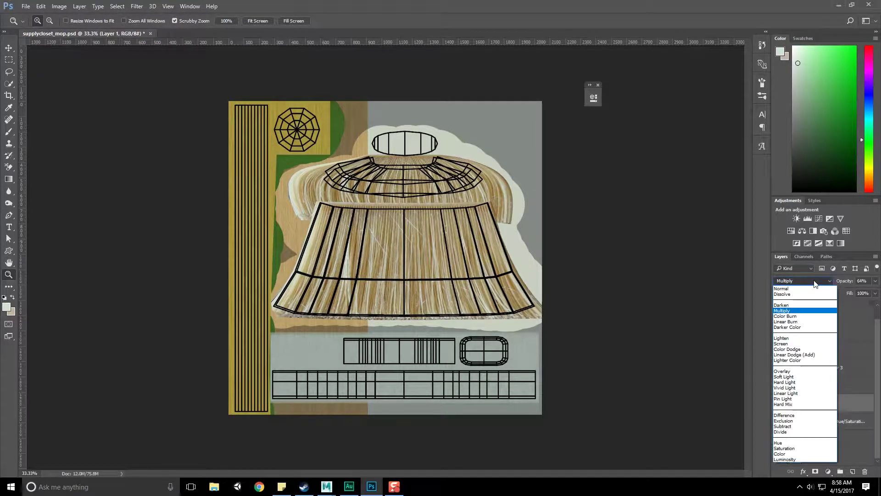
pyautogui.click(784, 245)
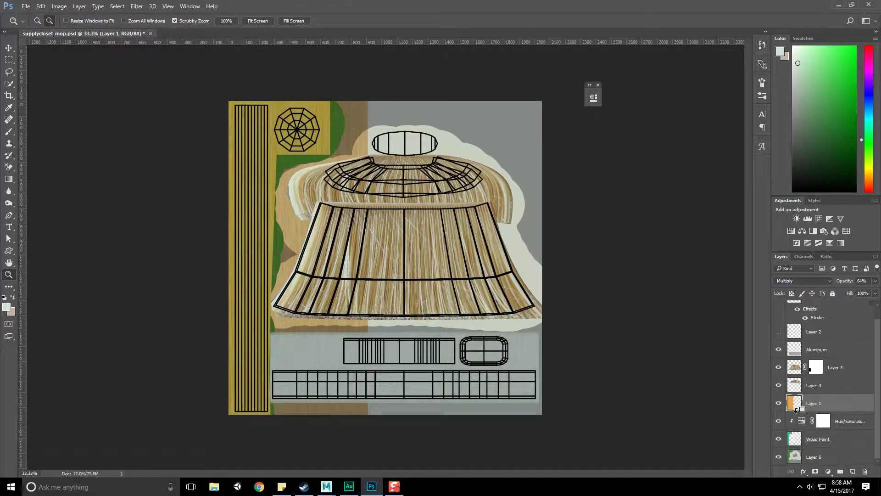
pyautogui.keyDown('alt'); pyautogui.click(797, 411); pyautogui.keyUp('alt')
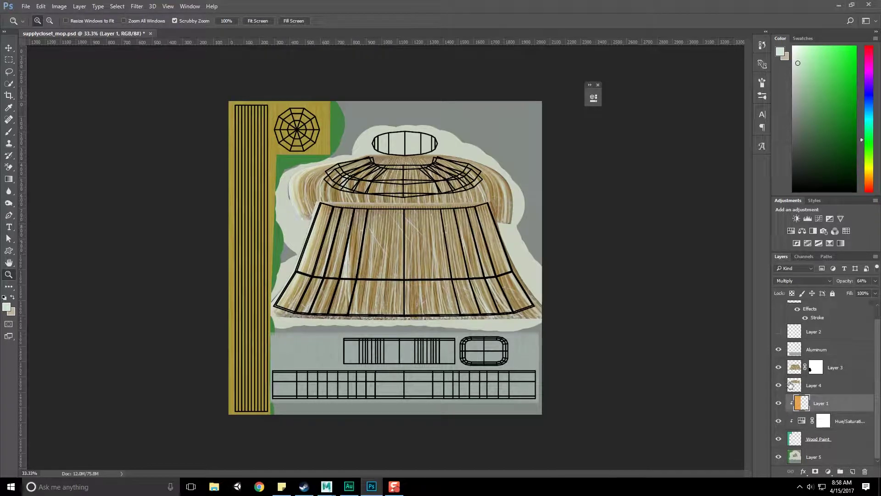
# - Sample the yellow wood colour beside the round handle cap as the foreground colour
pyautogui.scroll(1, 791, 385)
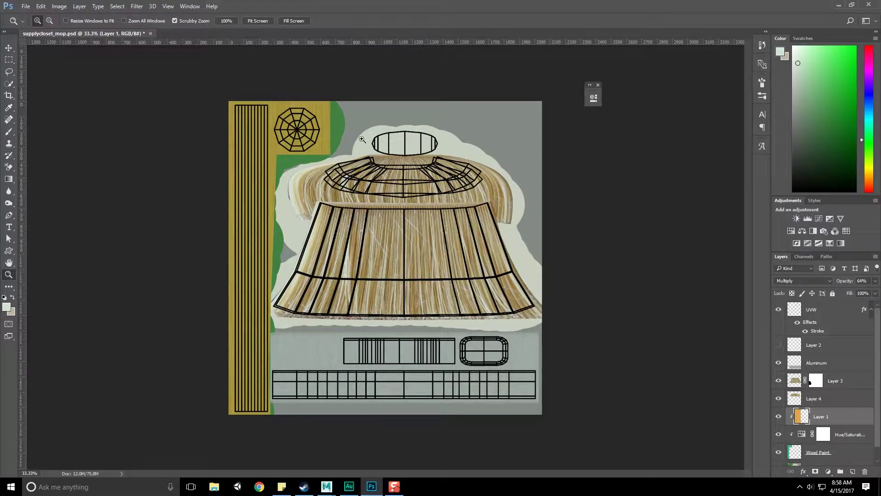
pyautogui.press('i')
pyautogui.click(343, 115)
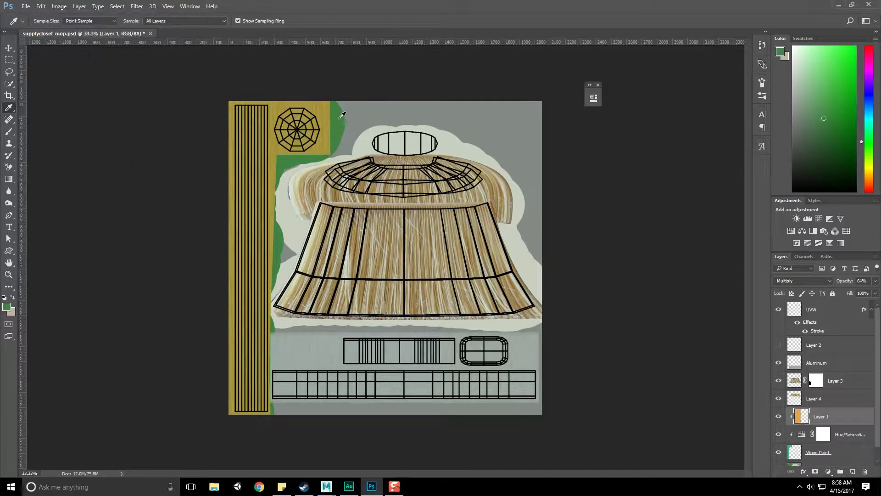
pyautogui.click(317, 113)
pyautogui.scroll(-1, 840, 459)
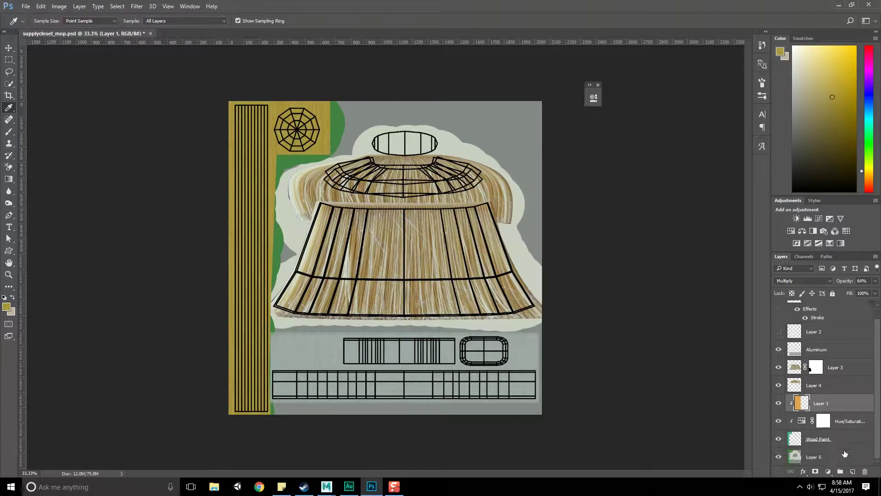
# - On Layer 5, brush the sampled yellow over the green areas around the handle strip and round cap
pyautogui.click(841, 459)
pyautogui.click(9, 60)
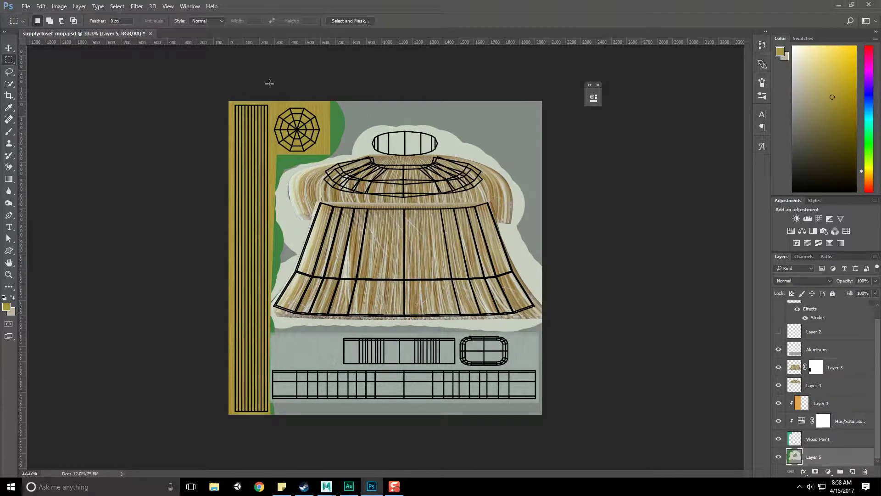
pyautogui.rightClick(12, 120)
pyautogui.rightClick(12, 132)
pyautogui.click(33, 131)
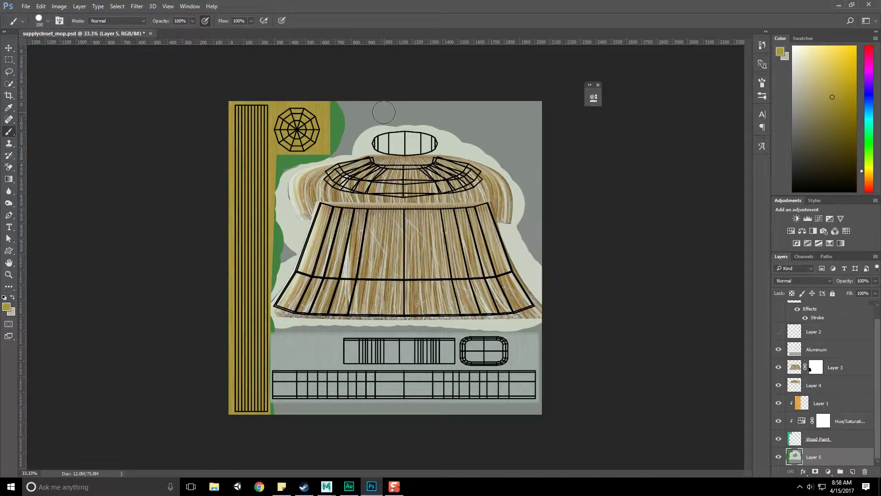
pyautogui.moveTo(330, 107)
pyautogui.mouseDown()
pyautogui.moveTo(334, 143)
pyautogui.moveTo(275, 160)
pyautogui.moveTo(271, 276)
pyautogui.moveTo(268, 263)
pyautogui.mouseUp()
pyautogui.moveTo(257, 293)
pyautogui.mouseDown()
pyautogui.moveTo(269, 280)
pyautogui.moveTo(247, 353)
pyautogui.mouseUp()
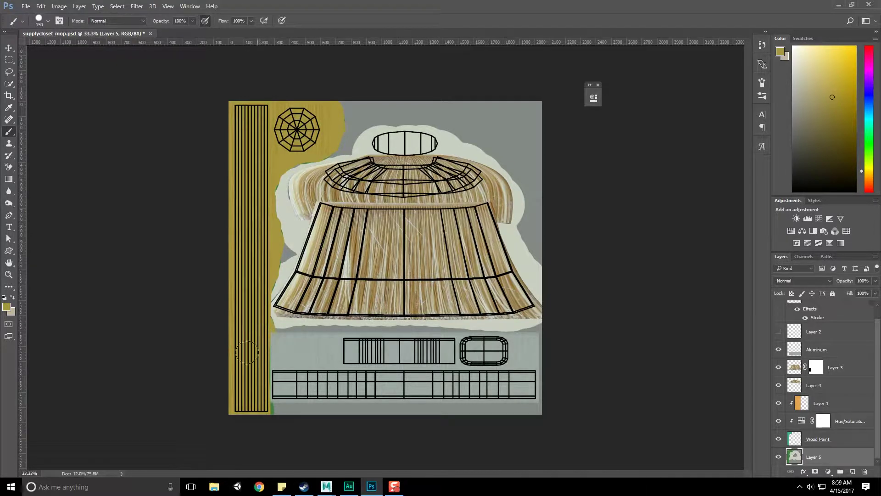
pyautogui.moveTo(256, 394)
pyautogui.mouseDown()
pyautogui.moveTo(264, 413)
pyautogui.moveTo(252, 398)
pyautogui.mouseUp()
# - Make Layer 2, the hidden layer above Aluminum, the active layer
pyautogui.scroll(1, 832, 369)
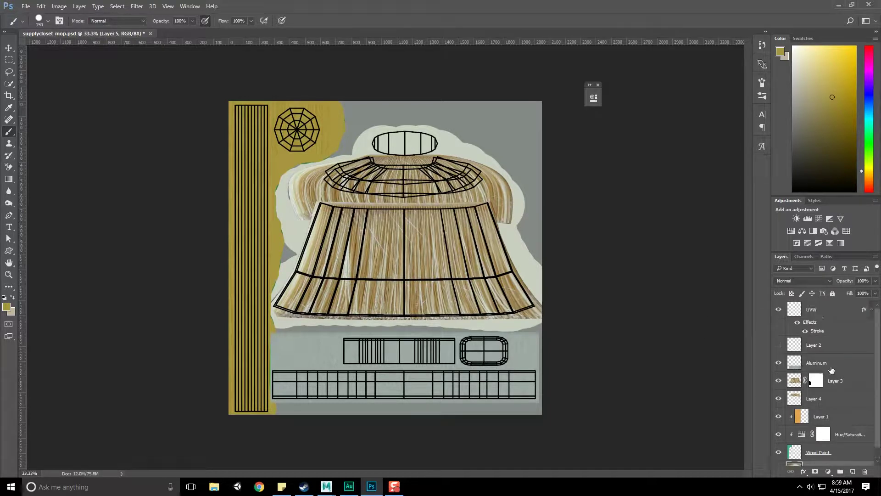
pyautogui.scroll(-1, 832, 368)
pyautogui.click(824, 338)
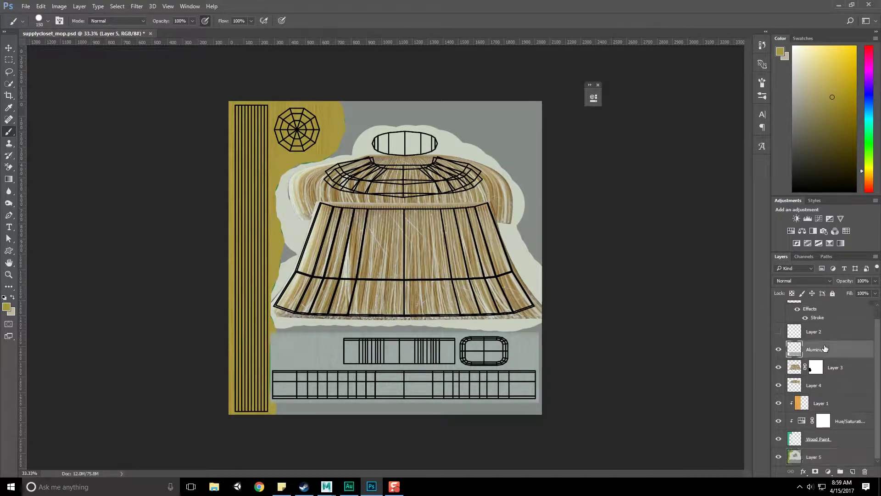
pyautogui.scroll(1, 824, 349)
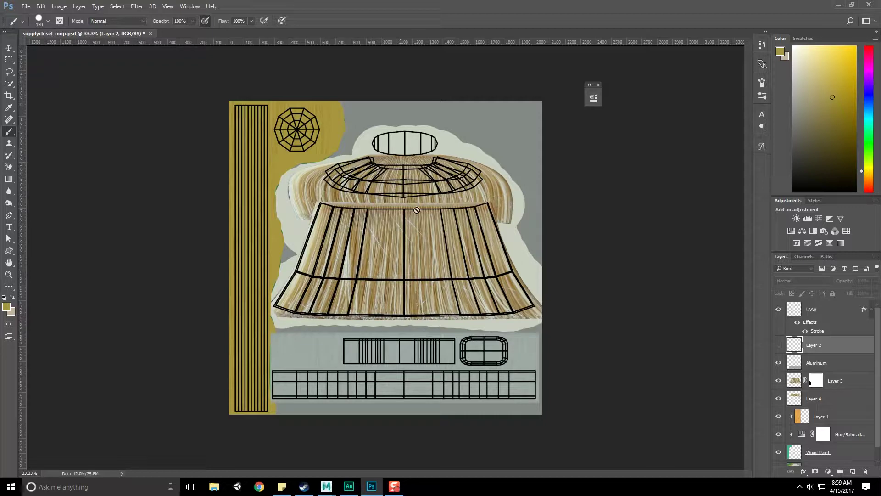
# - Switch to Chrome and filter the mop image results to sizes larger than 2 MP
pyautogui.click(259, 486)
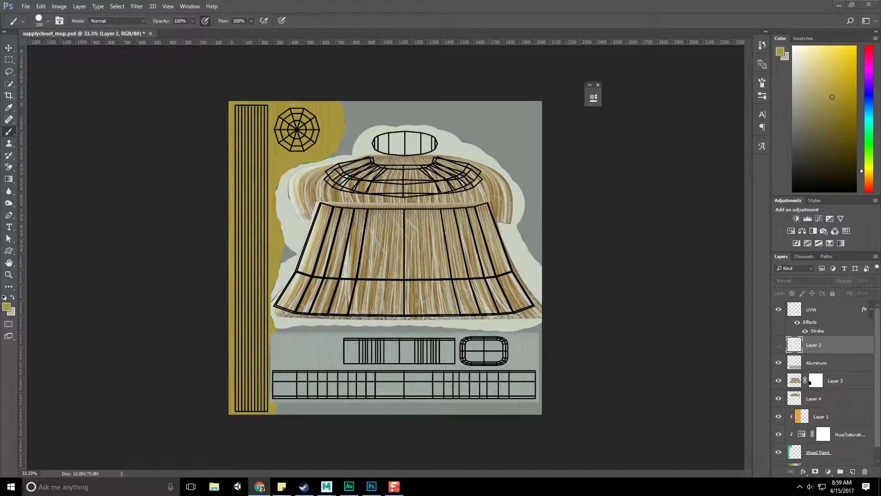
pyautogui.moveTo(880, 82); pyautogui.dragTo(454, 0)
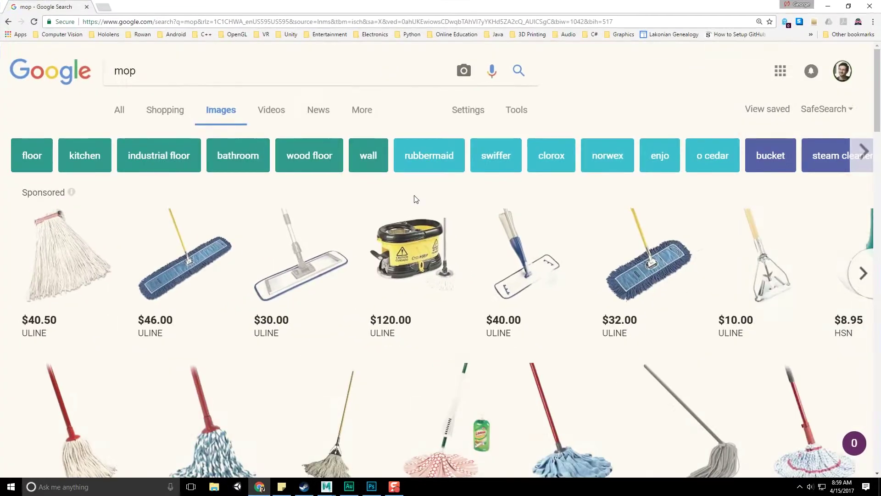
pyautogui.click(515, 110)
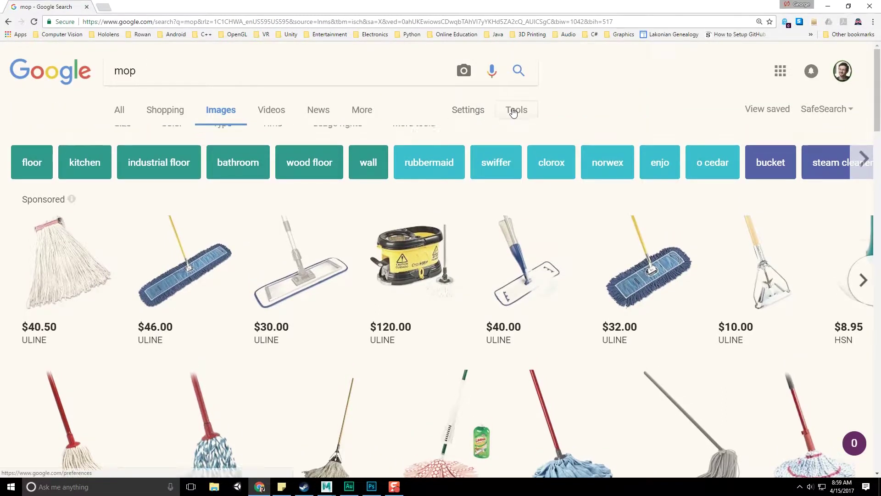
pyautogui.click(113, 136)
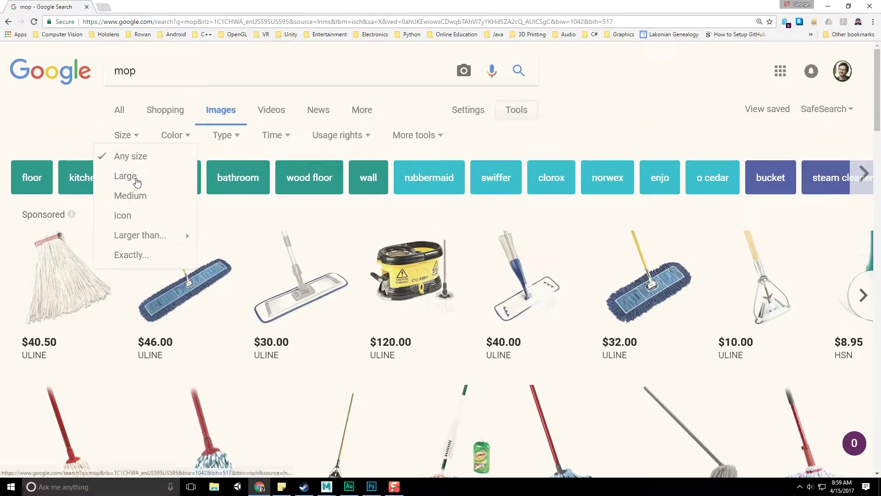
pyautogui.moveTo(146, 235)
pyautogui.click(242, 259)
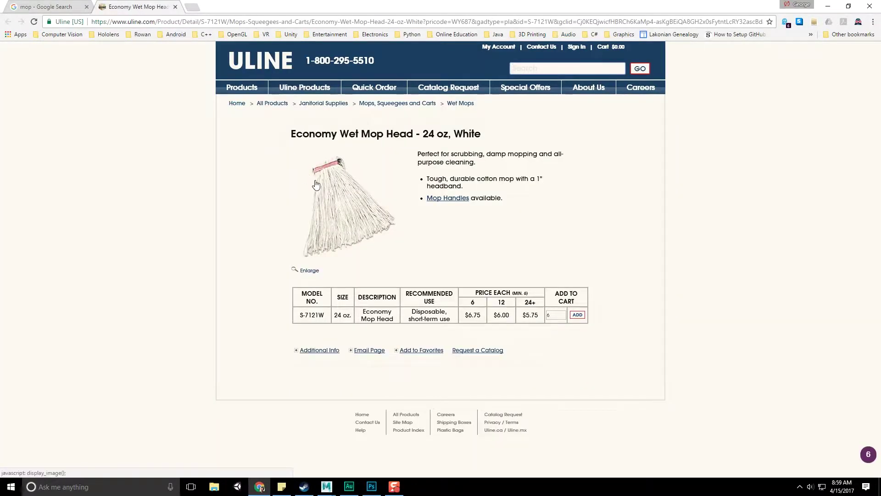
# - Try to enlarge the white wet mop head picture on the ULINE product page, and close that page
pyautogui.click(315, 180)
pyautogui.click(315, 180)
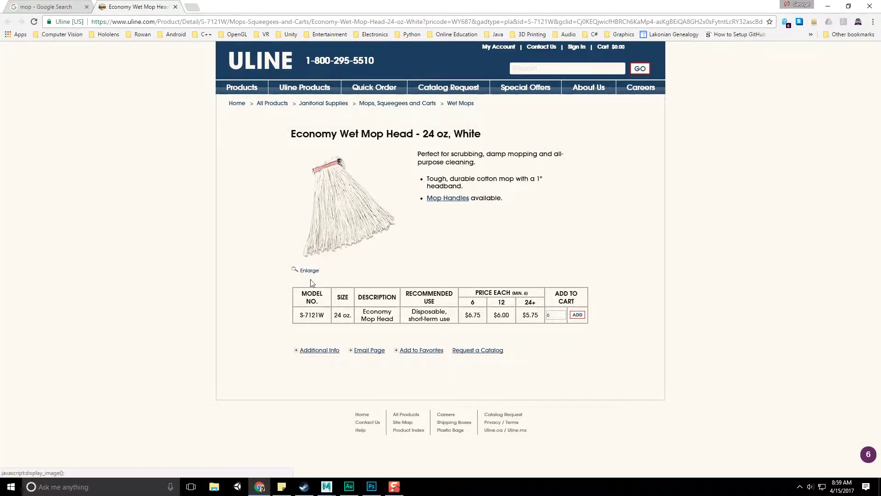
pyautogui.hotkey('ctrl', 'w')
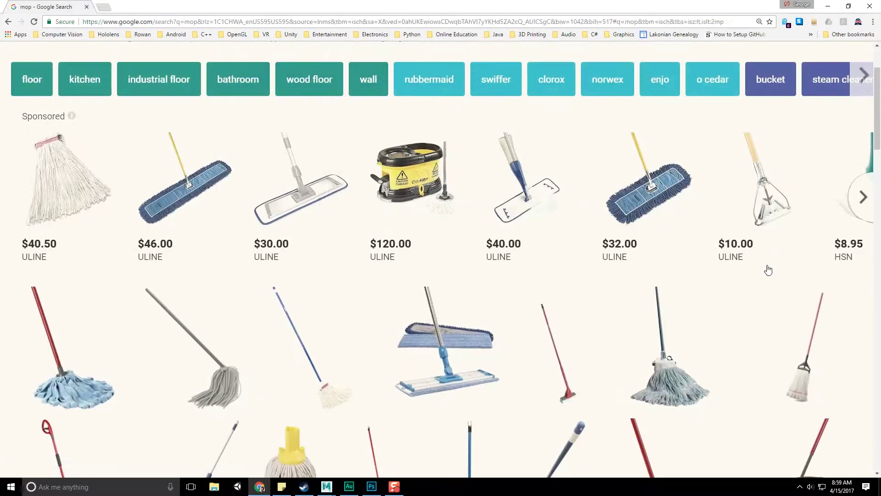
# - Open the image result of the string mop with the yellow socket in a new tab
pyautogui.scroll(-2, 769, 269)
pyautogui.scroll(-2, 772, 269)
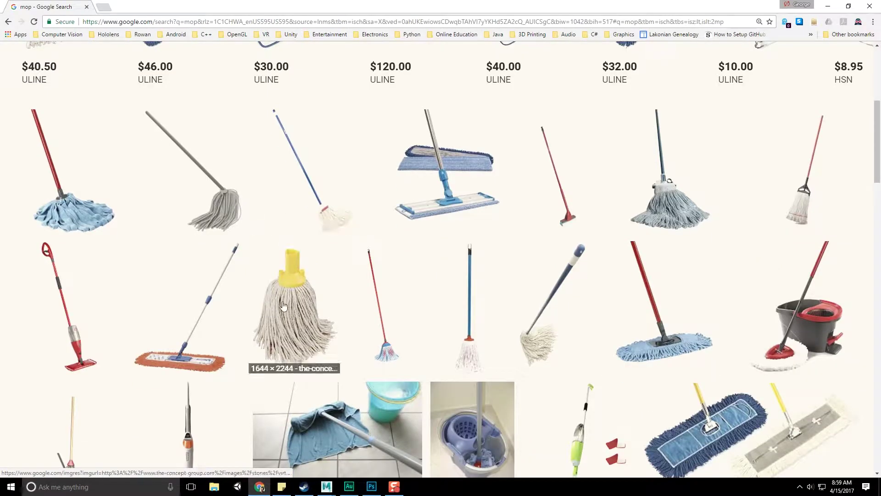
pyautogui.rightClick(298, 300)
pyautogui.click(321, 307)
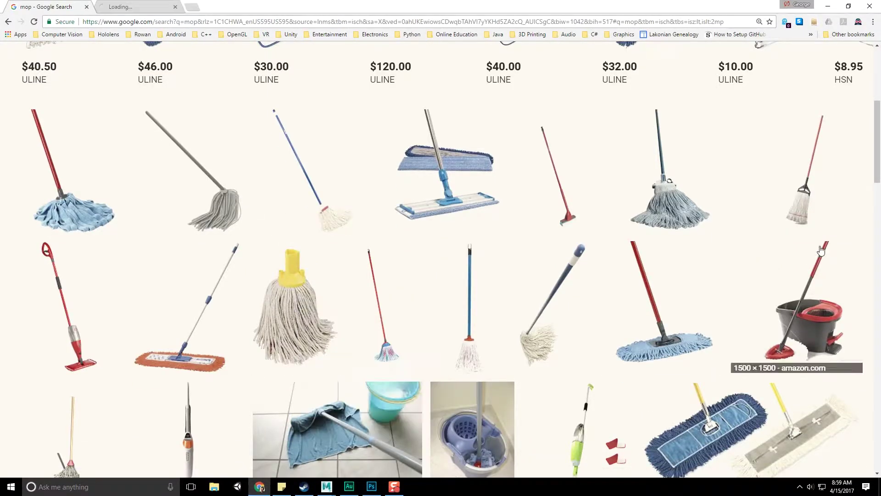
# - Browse further down the mop image results for other large string mop pictures
pyautogui.scroll(-2, 634, 292)
pyautogui.scroll(-6, 634, 292)
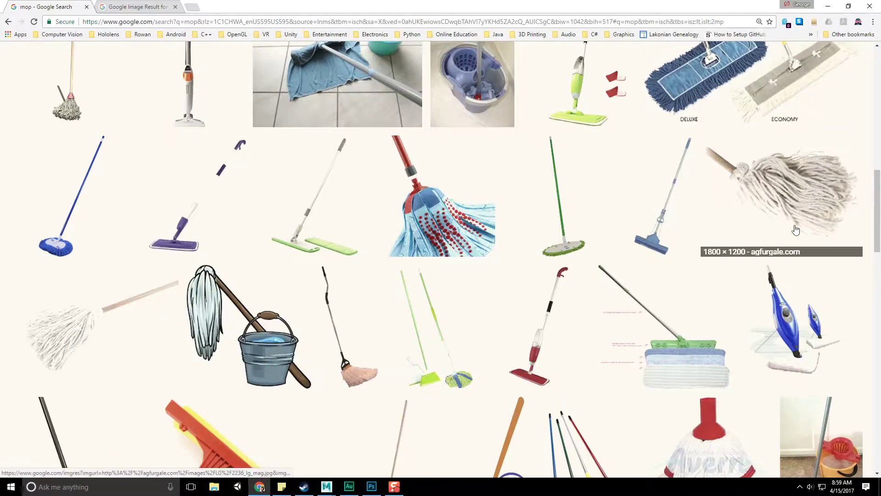
pyautogui.scroll(-3, 74, 239)
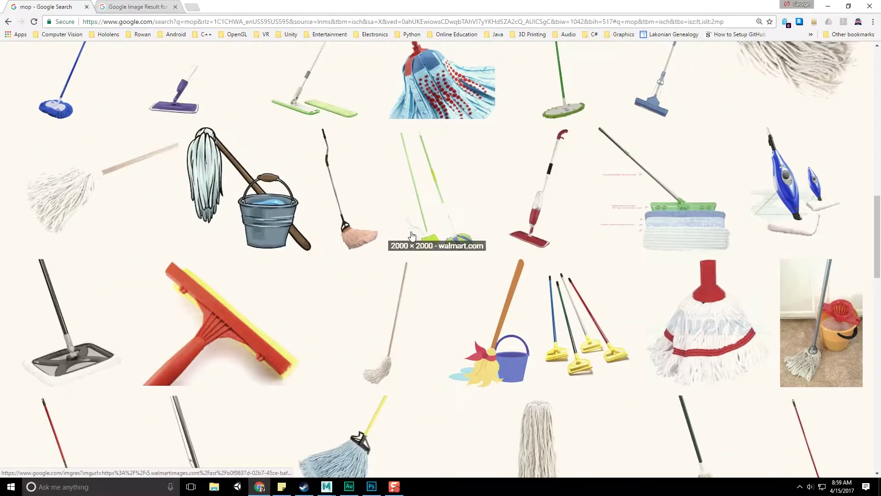
pyautogui.scroll(-3, 565, 321)
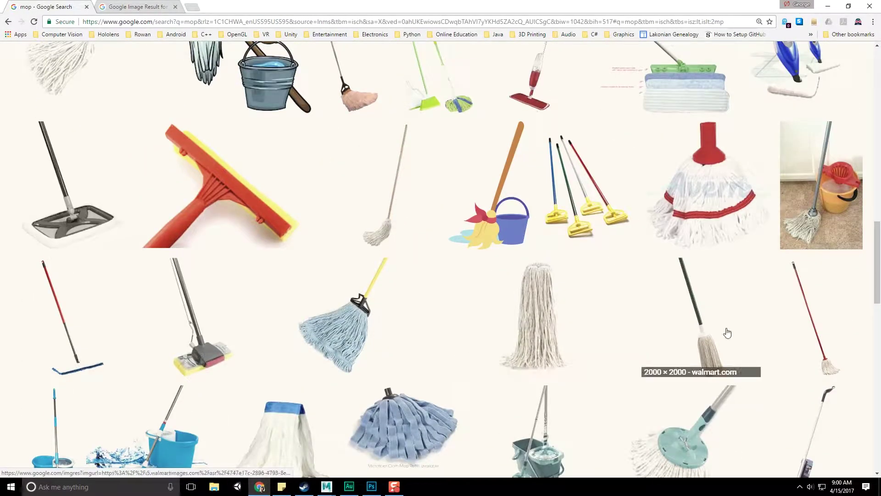
pyautogui.moveTo(873, 254); pyautogui.dragTo(874, 74)
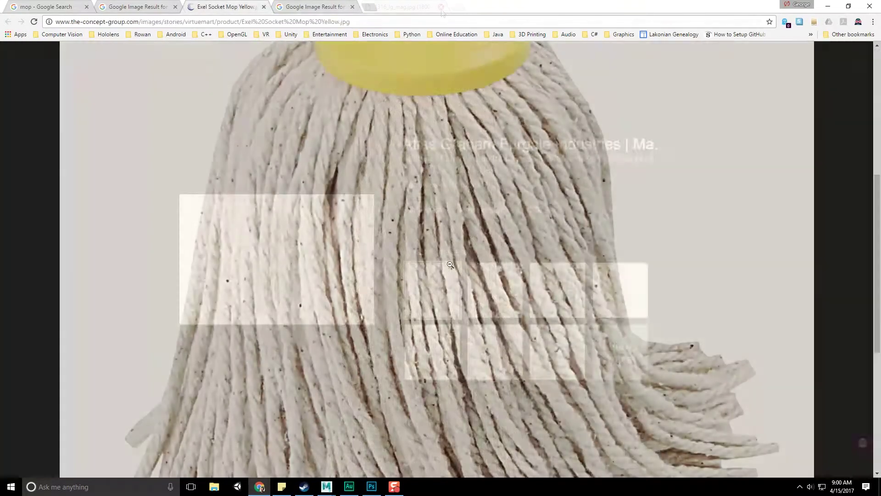
# - Compare the opened full-size mop pictures and copy the Exel Socket Mop Yellow image
pyautogui.scroll(-5, 458, 315)
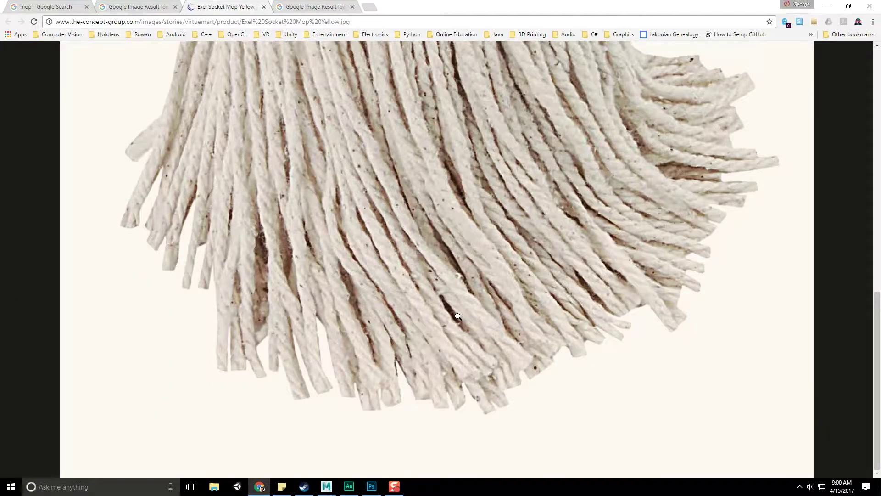
pyautogui.scroll(6, 458, 316)
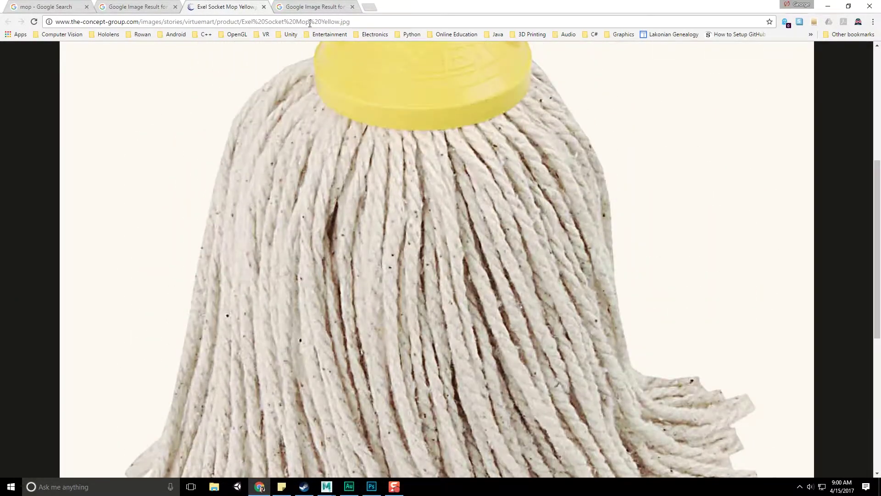
pyautogui.click(305, 8)
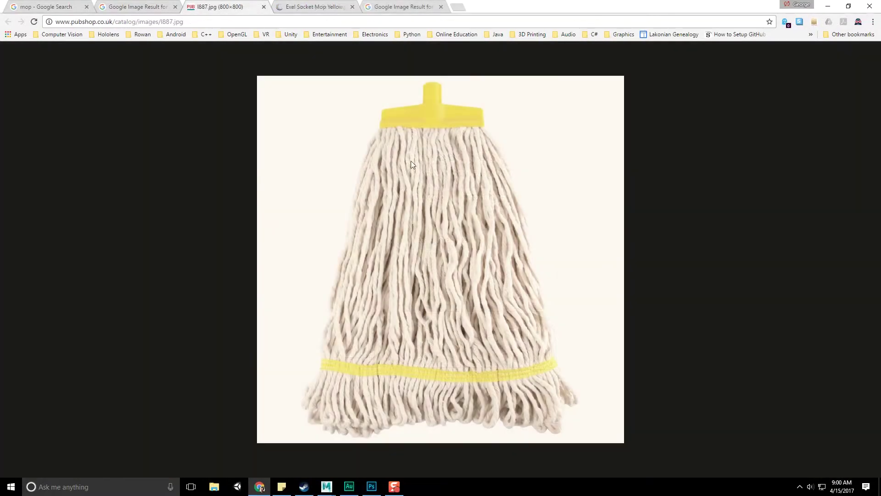
pyautogui.click(333, 4)
pyautogui.rightClick(404, 181)
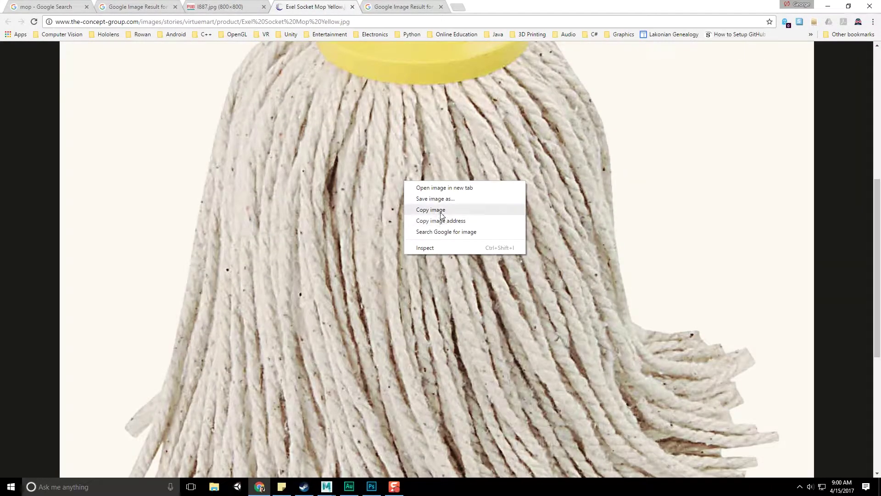
pyautogui.click(441, 210)
# - Switch to Photoshop, place the copied mop image in a new document, and delete the duplicate mop layer, Layer 1
pyautogui.click(372, 488)
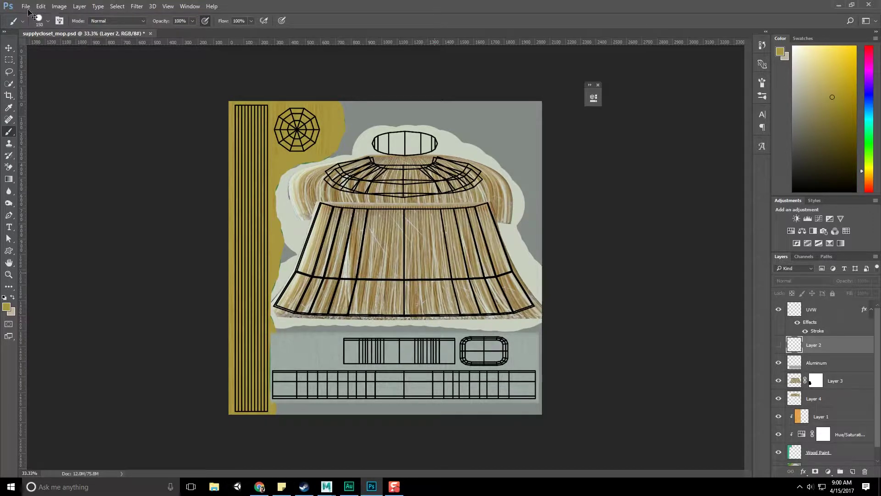
pyautogui.click(259, 486)
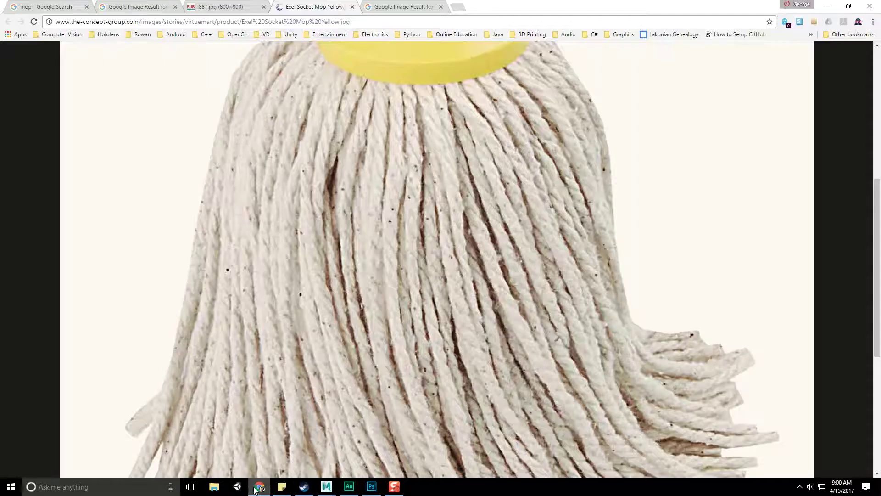
pyautogui.scroll(-5, 599, 333)
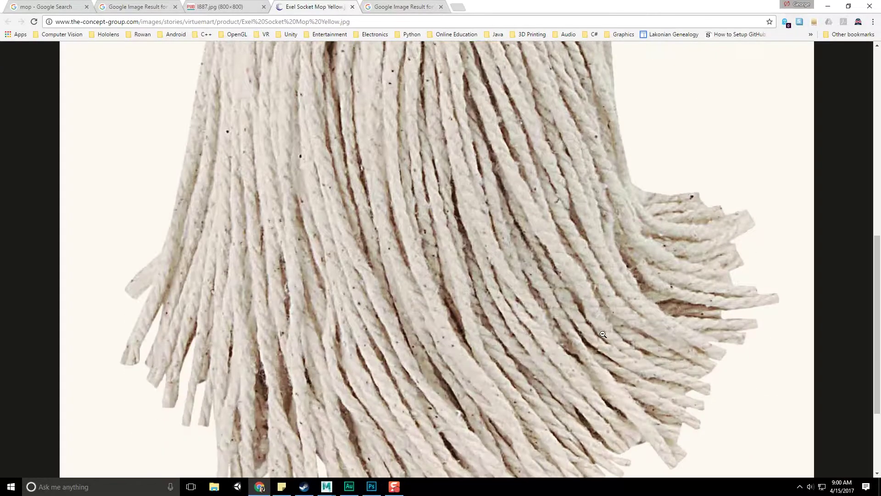
pyautogui.scroll(5, 447, 321)
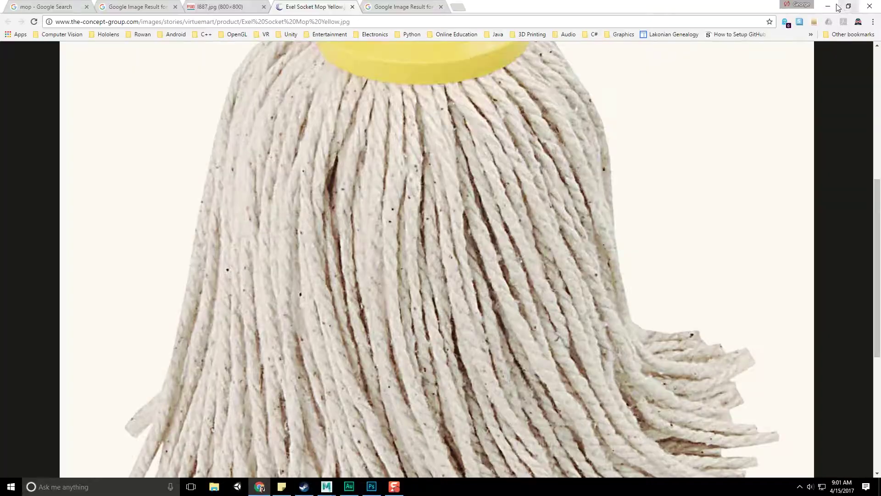
pyautogui.click(828, 6)
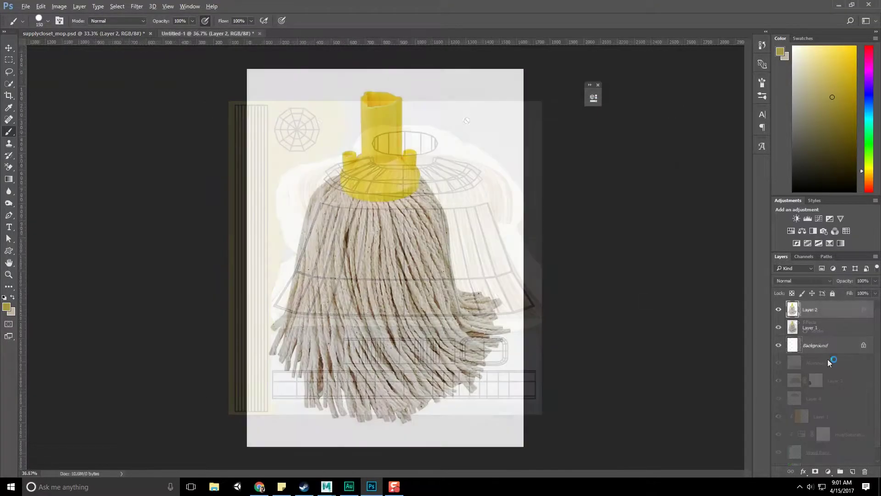
pyautogui.moveTo(843, 332); pyautogui.dragTo(866, 472)
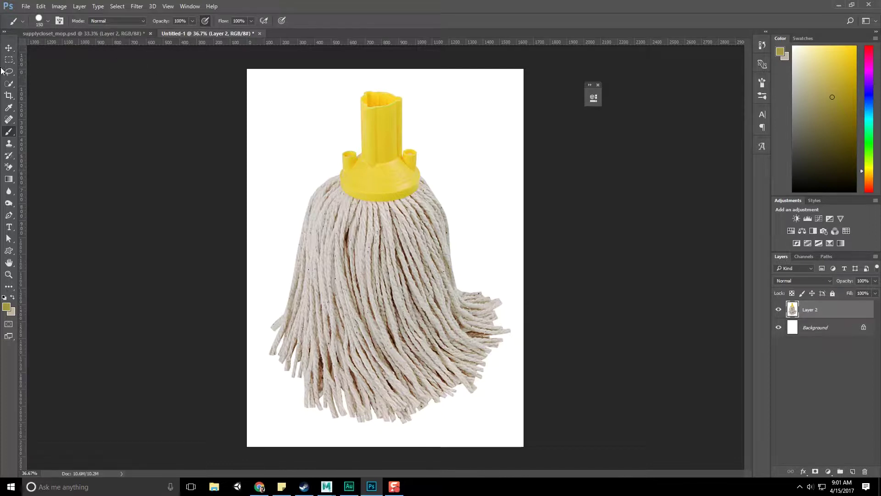
# - Crop the mop image to its strings, trimming most of the yellow socket, the loose lower ends and both sides
pyautogui.click(8, 95)
pyautogui.moveTo(388, 71); pyautogui.dragTo(390, 123)
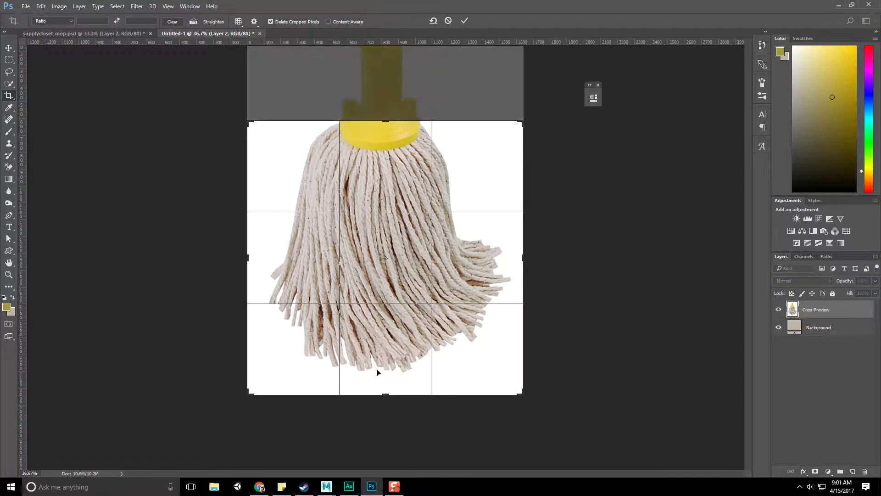
pyautogui.moveTo(387, 395); pyautogui.dragTo(389, 372)
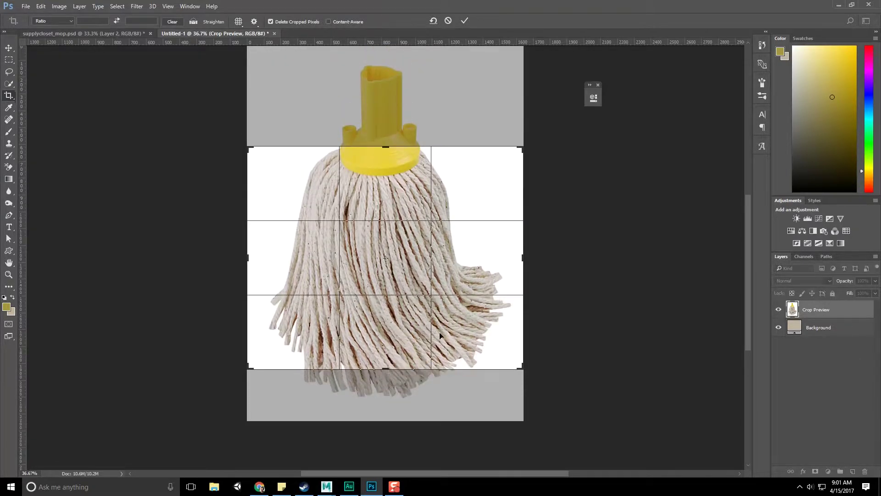
pyautogui.moveTo(523, 271); pyautogui.dragTo(489, 264)
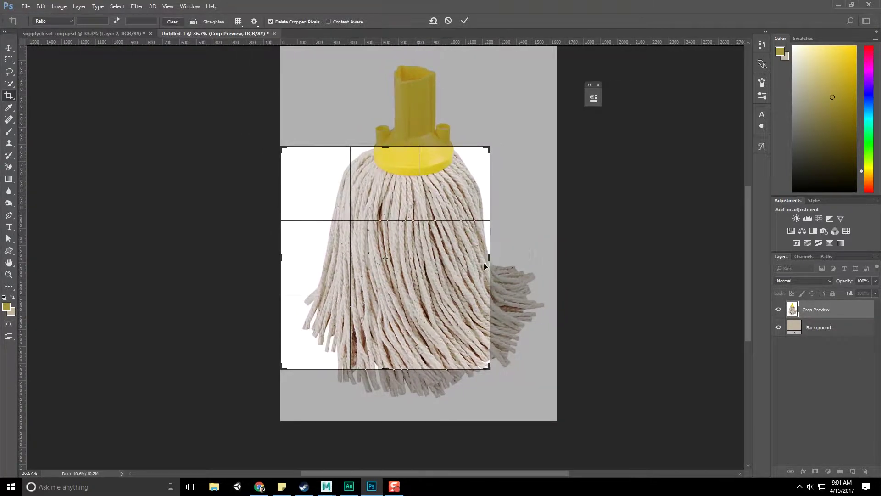
pyautogui.moveTo(278, 256); pyautogui.dragTo(302, 259)
pyautogui.press('Return')
pyautogui.hotkey('alt', 'space')
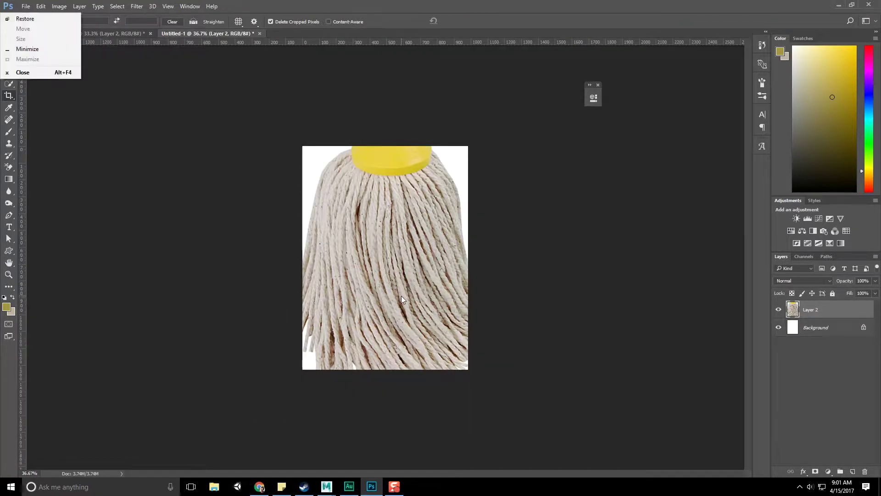
pyautogui.press('Escape')
# - Crop the image further so that the rest of the yellow socket above the strings is cut off
pyautogui.keyDown('alt'); pyautogui.scroll(4, 391, 299); pyautogui.keyUp('alt')
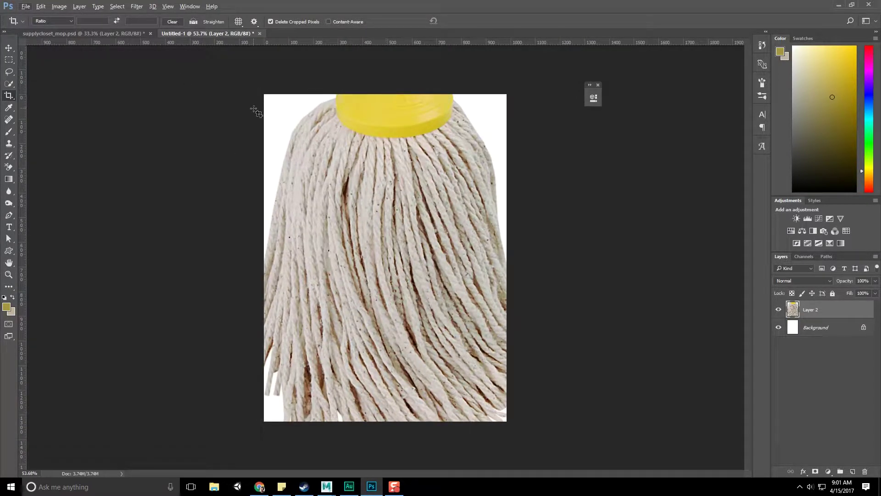
pyautogui.moveTo(256, 112)
pyautogui.mouseDown()
pyautogui.moveTo(608, 404)
pyautogui.moveTo(594, 391)
pyautogui.mouseUp()
pyautogui.press('Return')
pyautogui.press('j')
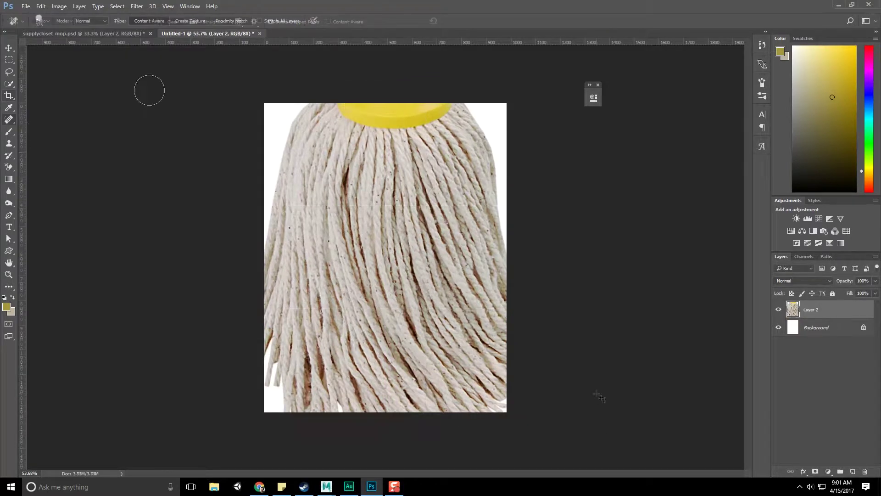
pyautogui.click(9, 95)
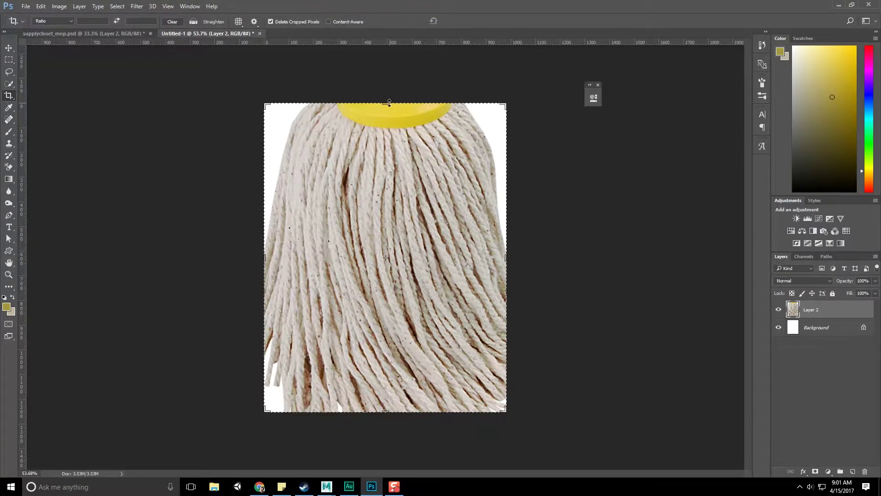
pyautogui.moveTo(389, 102); pyautogui.dragTo(392, 119)
pyautogui.press('Return')
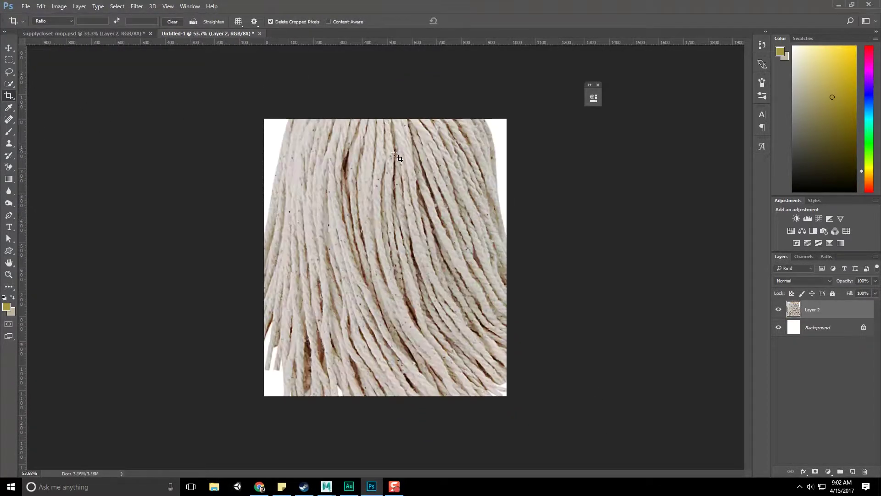
# - Fill the white areas along the side edges and corners of the strings with the Content-Aware Spot Healing Brush on Layer 2
pyautogui.rightClick(9, 120)
pyautogui.click(37, 121)
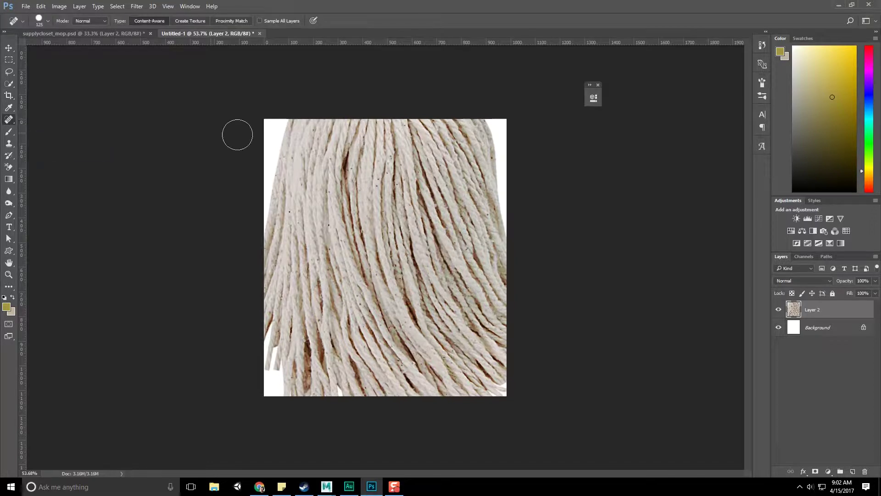
pyautogui.moveTo(271, 127)
pyautogui.mouseDown()
pyautogui.moveTo(279, 122)
pyautogui.moveTo(234, 321)
pyautogui.moveTo(265, 335)
pyautogui.moveTo(279, 399)
pyautogui.mouseUp()
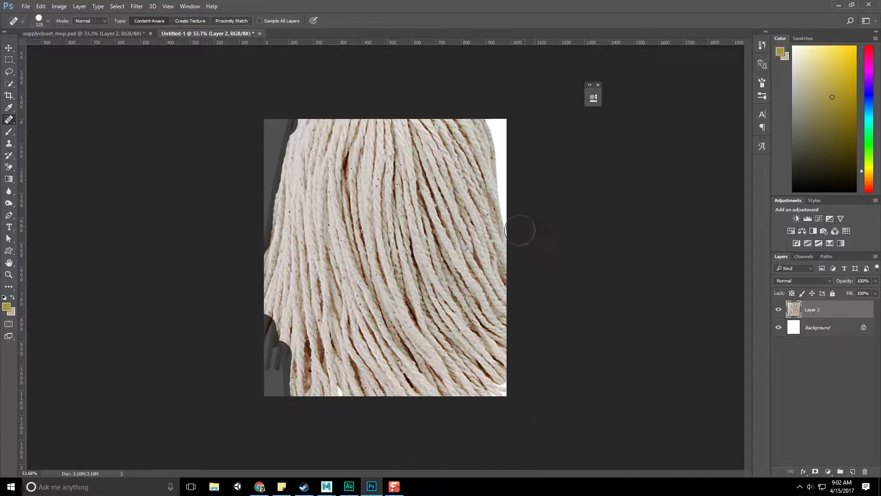
pyautogui.moveTo(520, 230); pyautogui.dragTo(484, 101)
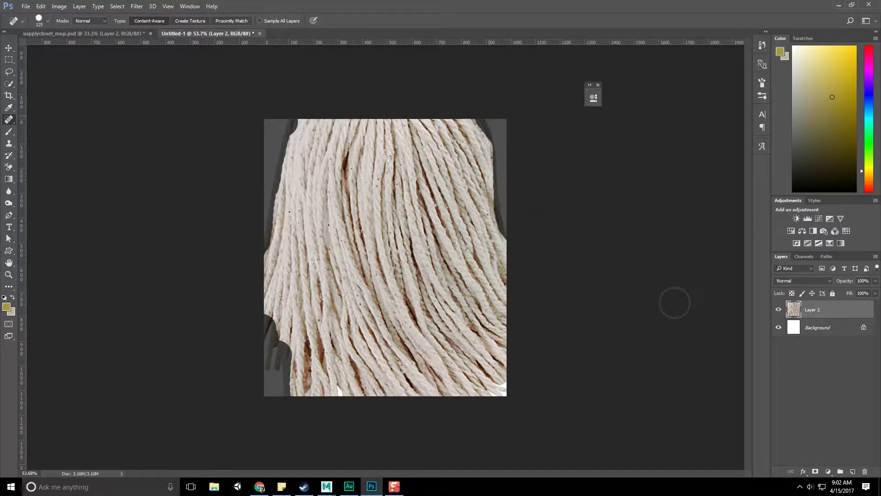
pyautogui.click(498, 384)
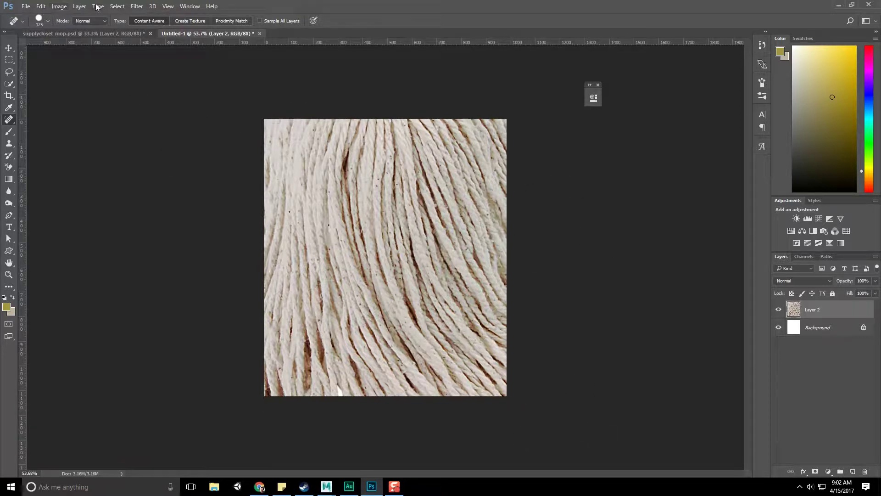
# - Resize the mop-string image to 1024 by 1024 pixels
pyautogui.click(59, 6)
pyautogui.click(69, 71)
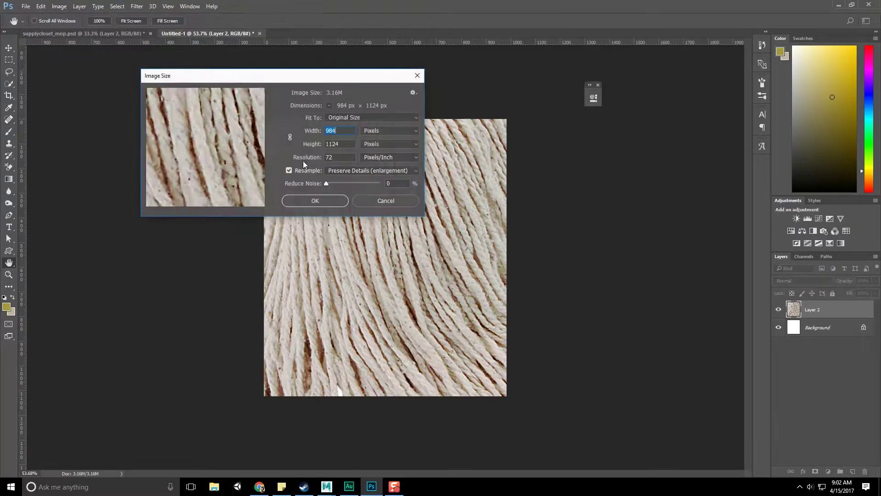
pyautogui.write('1024')
pyautogui.press('Tab')
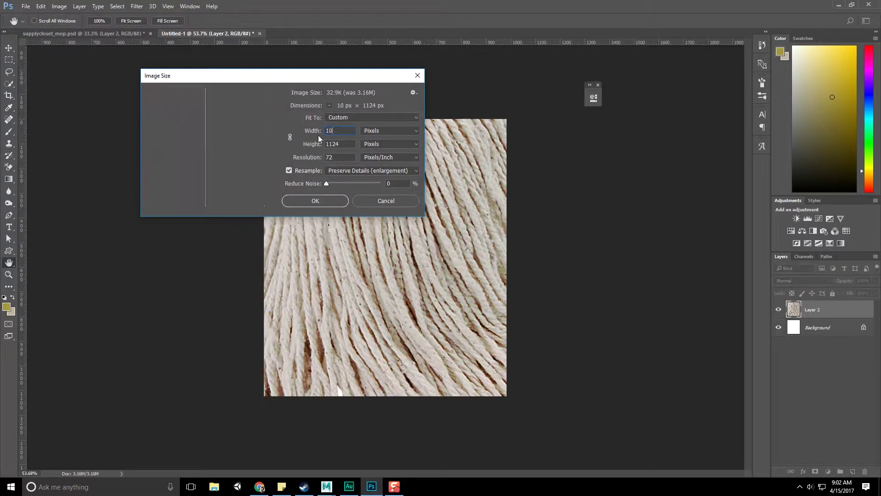
pyautogui.press('Return')
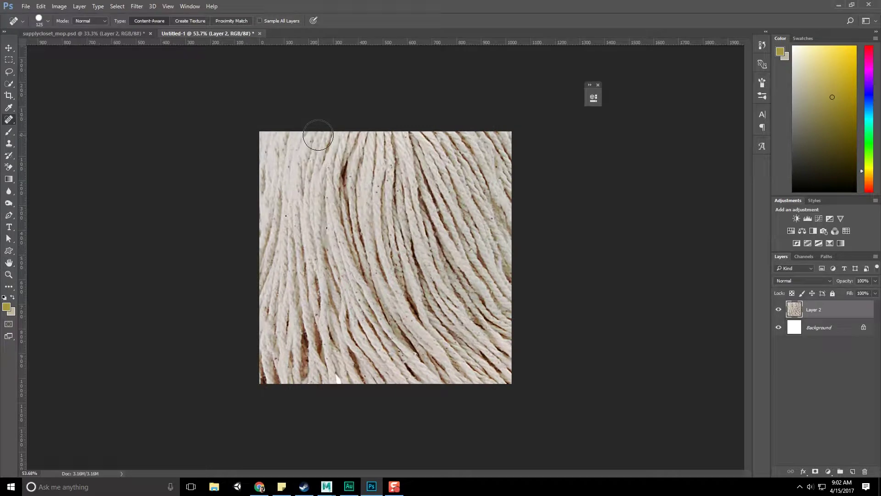
# - Apply the Offset filter to Layer 2 with 512 pixels right, 512 pixels down and Wrap Around
pyautogui.click(54, 9)
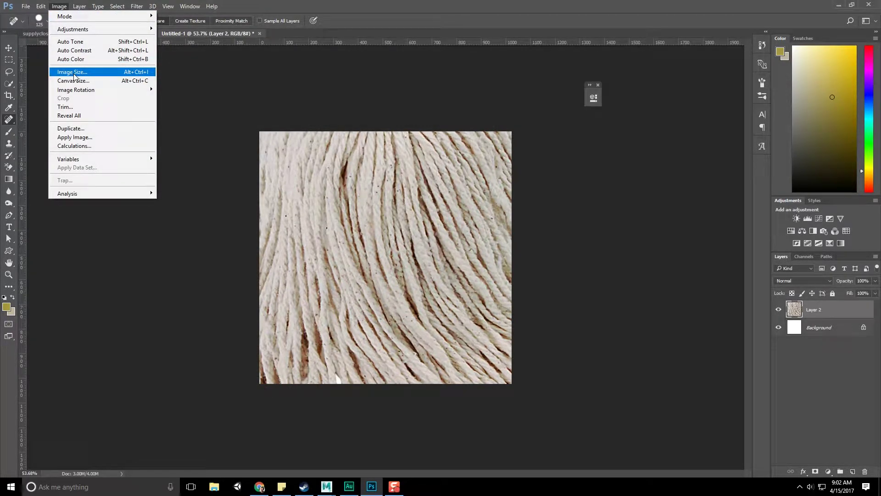
pyautogui.moveTo(137, 6)
pyautogui.moveTo(161, 185)
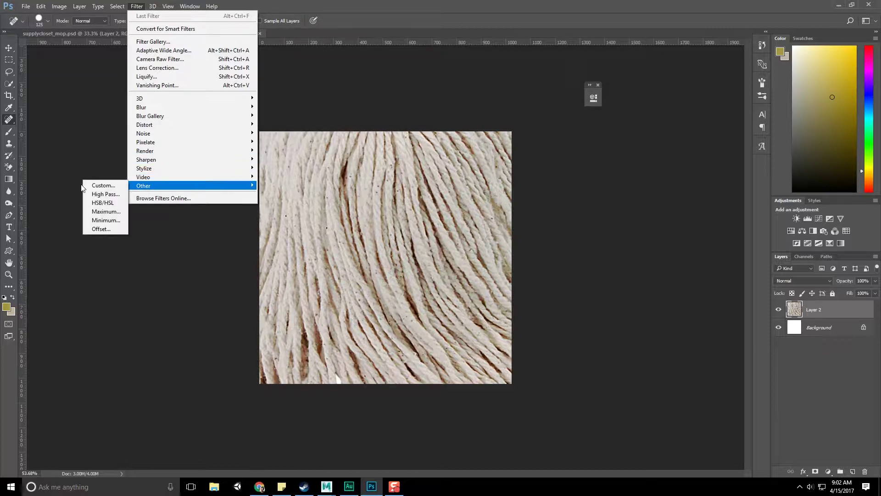
pyautogui.click(101, 229)
pyautogui.write('512')
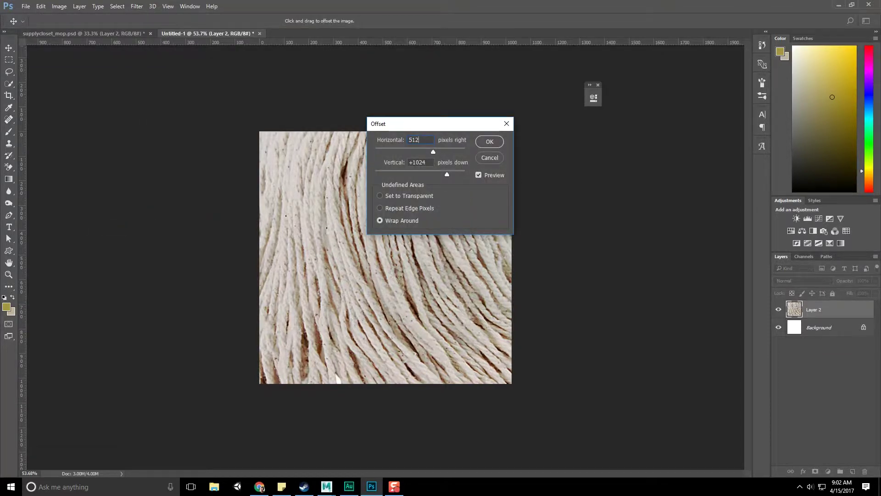
pyautogui.press('Tab')
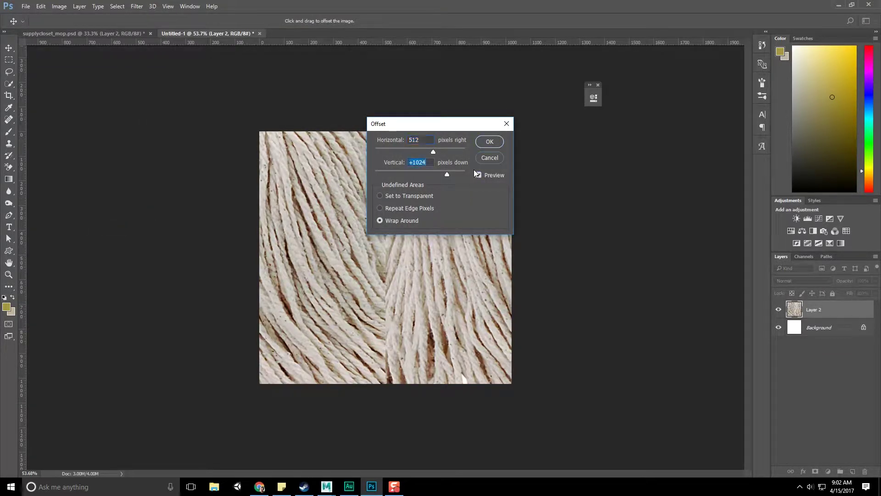
pyautogui.write('512')
pyautogui.press('Return')
# - Heal the horizontal and vertical centre seams of Layer 2 with the Content-Aware Spot Healing Brush
pyautogui.press('j')
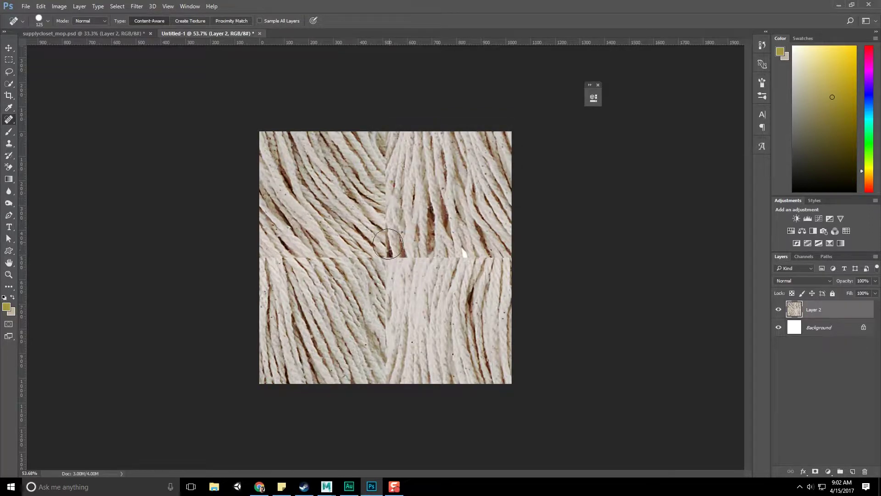
pyautogui.moveTo(387, 243)
pyautogui.mouseDown()
pyautogui.moveTo(385, 225)
pyautogui.moveTo(409, 181)
pyautogui.moveTo(407, 272)
pyautogui.moveTo(550, 255)
pyautogui.mouseUp()
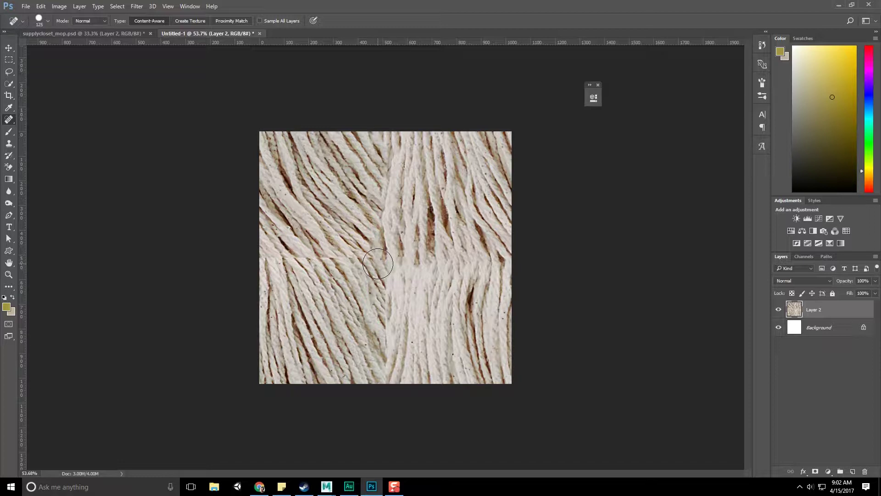
pyautogui.moveTo(378, 263); pyautogui.dragTo(221, 263)
pyautogui.moveTo(389, 279)
pyautogui.mouseDown()
pyautogui.moveTo(388, 367)
pyautogui.moveTo(404, 429)
pyautogui.mouseUp()
pyautogui.click(416, 270)
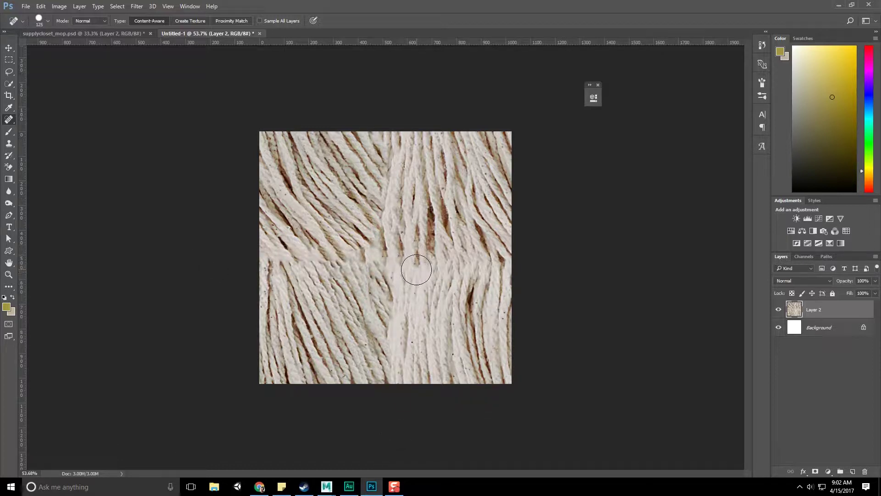
# - Offset Layer 2 again by 512 pixels horizontally and vertically to bring the original centre strings back to the middle
pyautogui.click(137, 6)
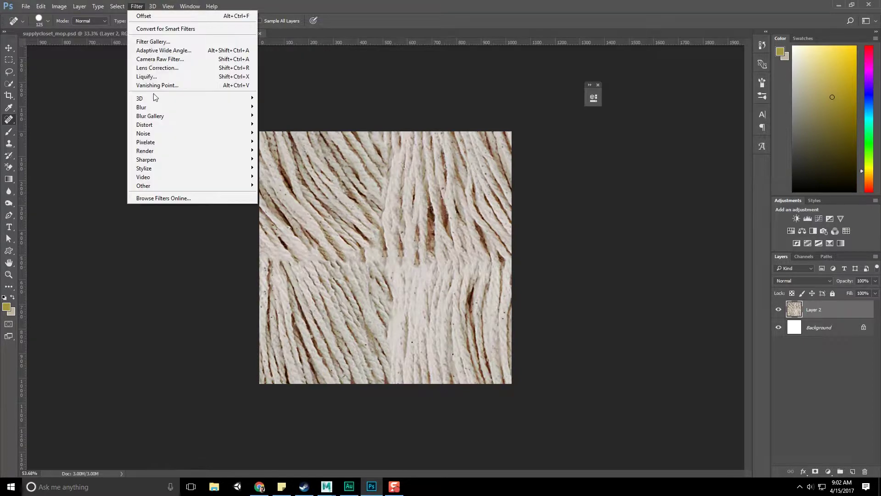
pyautogui.moveTo(193, 186)
pyautogui.click(101, 229)
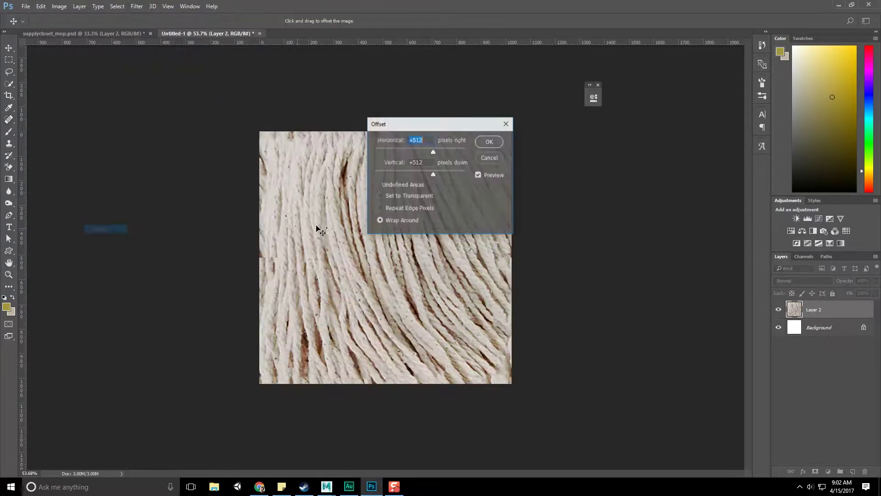
pyautogui.click(489, 143)
# - Select a full-height strip about 260 pixels wide, just in from the left edge of Layer 2, and copy it
pyautogui.rightClick(8, 60)
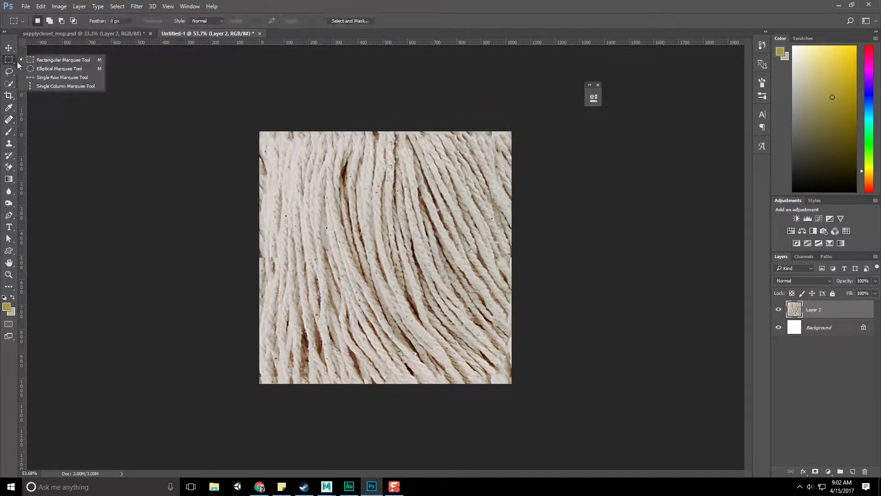
pyautogui.click(50, 59)
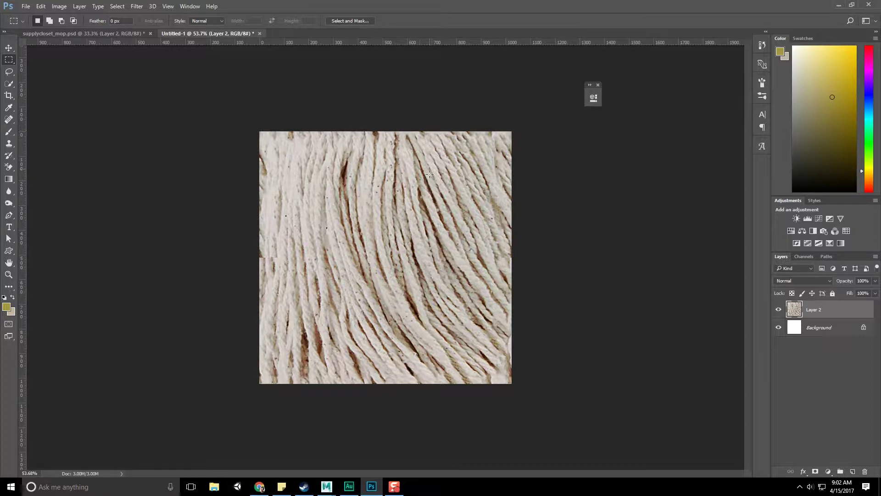
pyautogui.moveTo(294, 127); pyautogui.dragTo(358, 413)
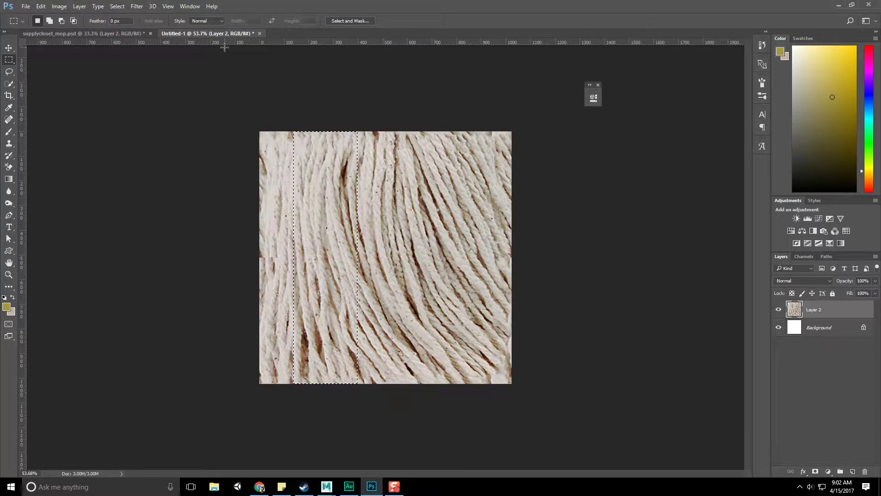
pyautogui.click(136, 7)
pyautogui.moveTo(161, 186)
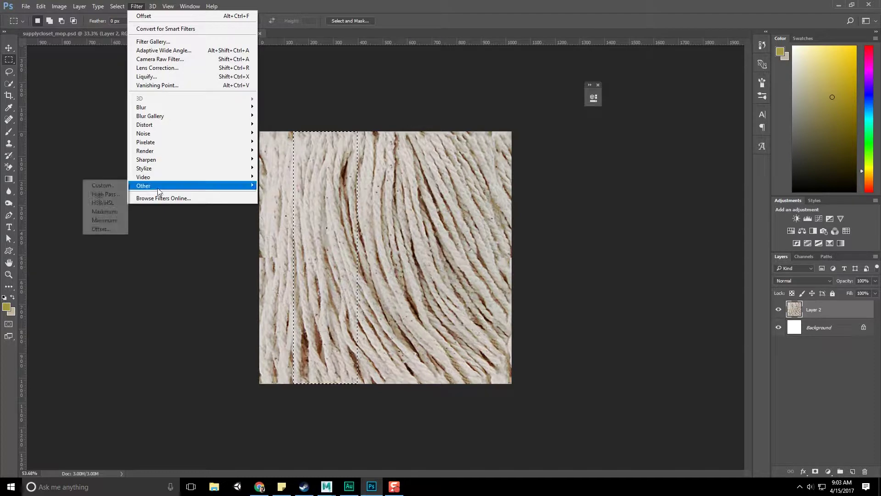
pyautogui.click(105, 227)
pyautogui.click(499, 159)
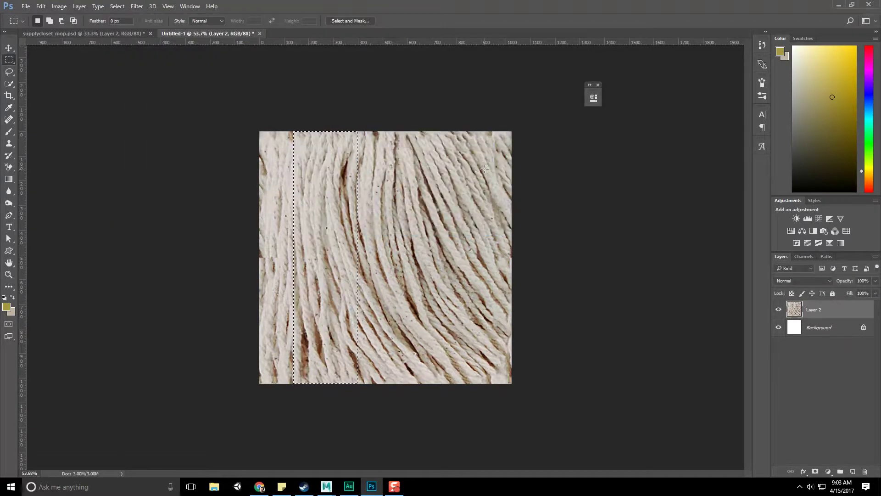
# - Deselect the strip and offset all of Layer 2 by 512 pixels horizontally and vertically
pyautogui.hotkey('ctrl', 'd')
pyautogui.click(138, 6)
pyautogui.moveTo(193, 177)
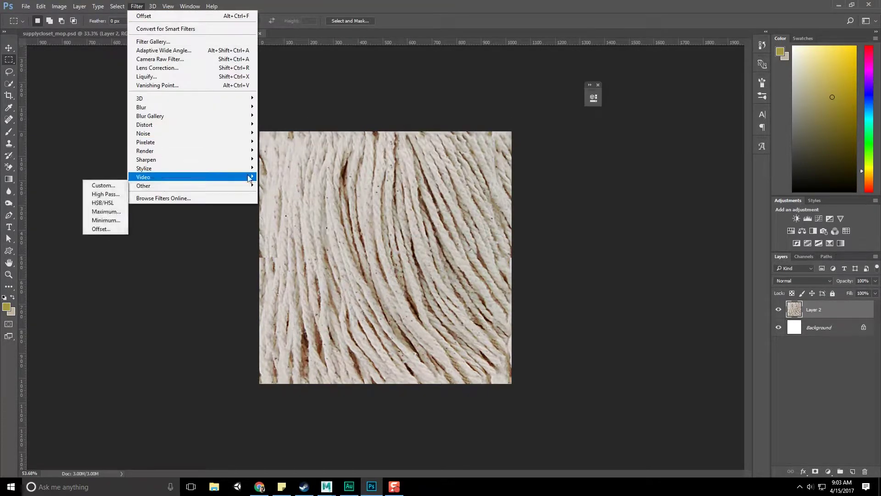
pyautogui.click(99, 227)
pyautogui.click(489, 141)
# - Paste the copied strip as a new layer over the central vertical seam and choose the Brush tool
pyautogui.press('m')
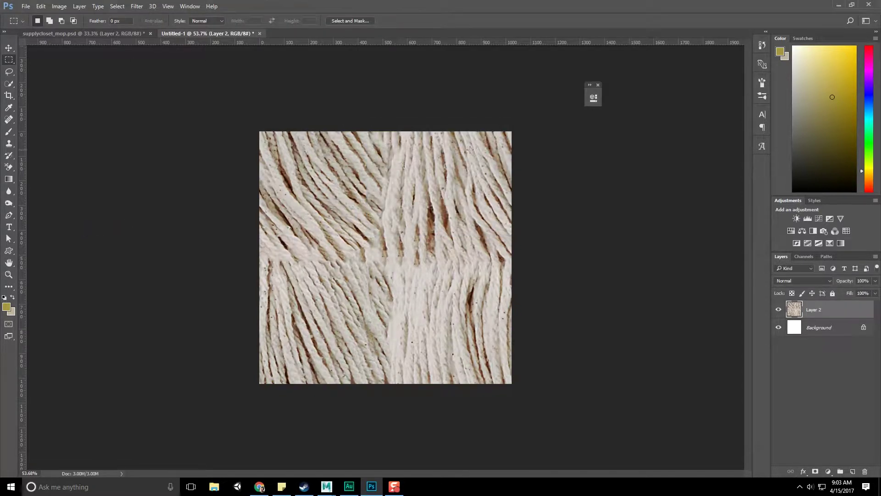
pyautogui.hotkey('ctrl', 'v')
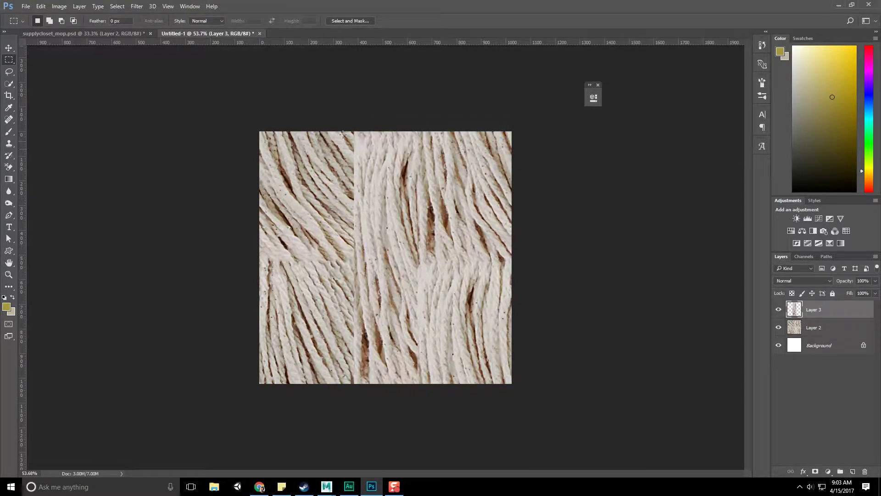
pyautogui.click(12, 51)
pyautogui.moveTo(386, 200)
pyautogui.mouseDown()
pyautogui.moveTo(348, 197)
pyautogui.moveTo(378, 200)
pyautogui.mouseUp()
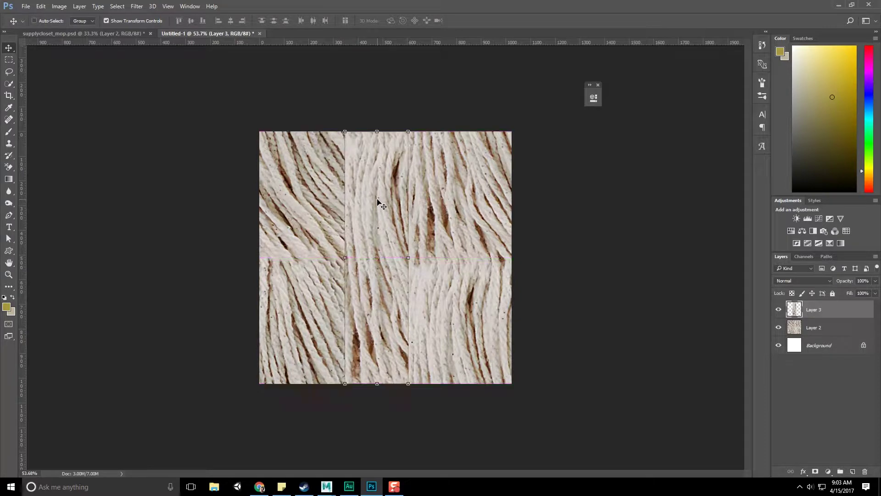
pyautogui.click(9, 83)
pyautogui.click(9, 131)
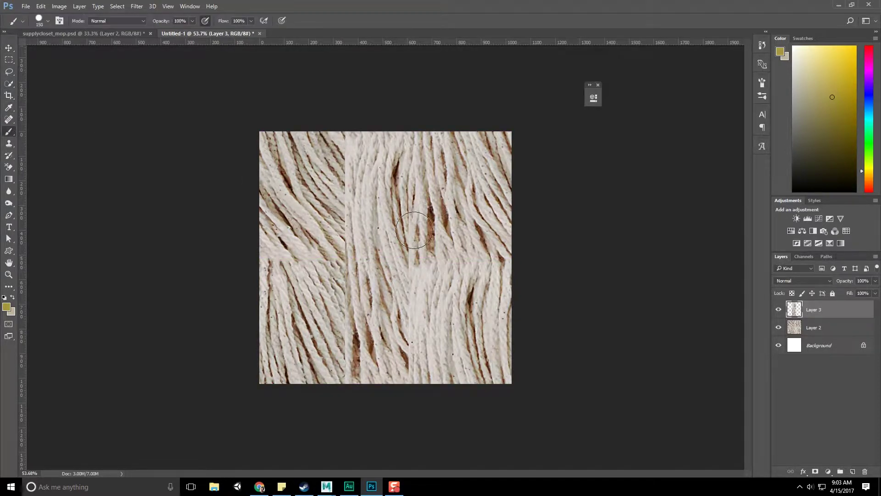
# - Try merging Layer 3 with Layer 2, and undo the merge
pyautogui.keyDown('shift'); pyautogui.click(839, 329); pyautogui.keyUp('shift')
pyautogui.rightClick(839, 329)
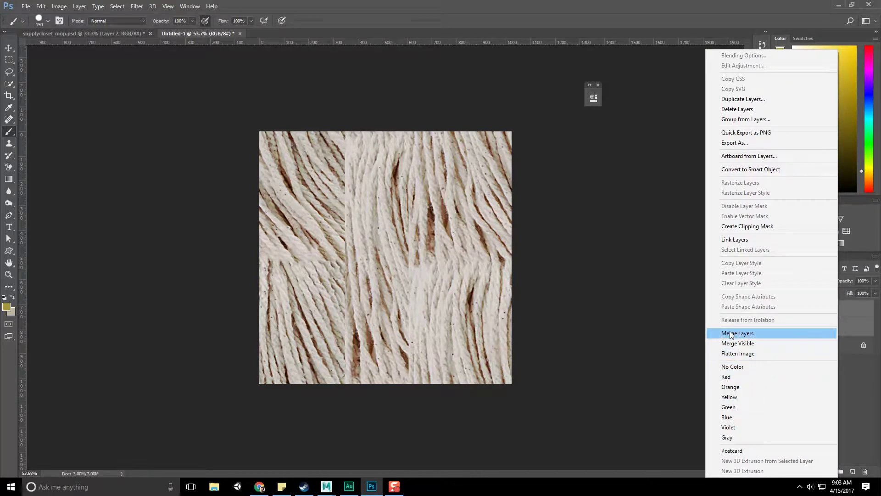
pyautogui.click(730, 332)
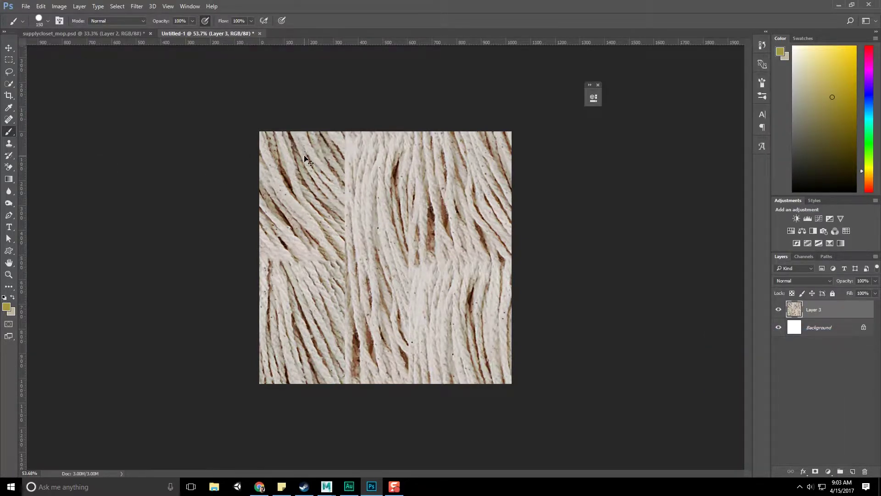
pyautogui.hotkey('ctrl', 'z')
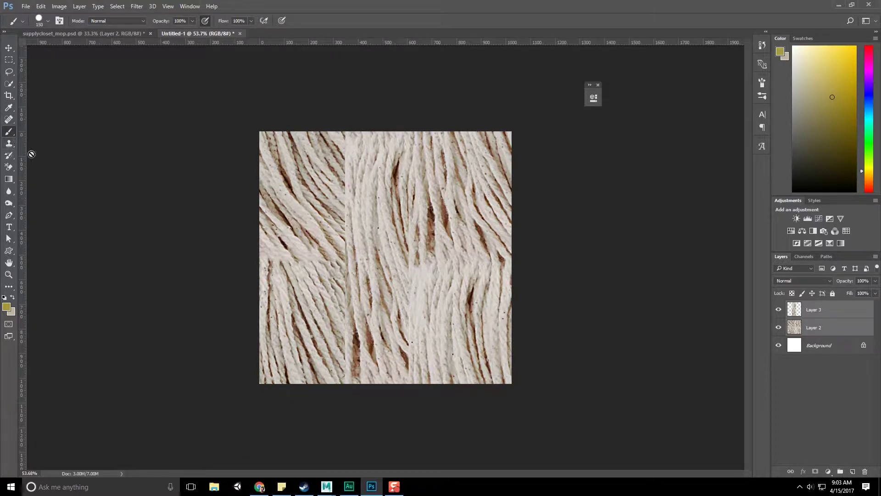
# - Select only the pasted strip's layer, Layer 3, and add a layer mask to it
pyautogui.click(820, 292)
pyautogui.click(821, 310)
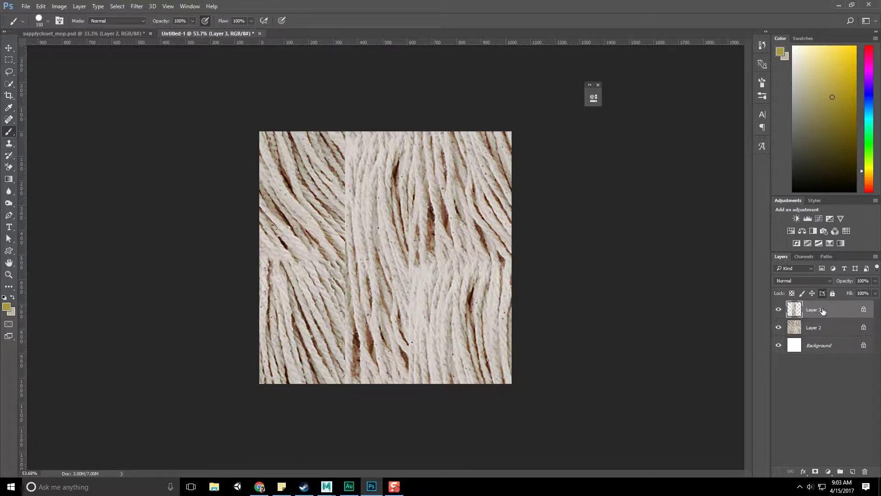
pyautogui.click(815, 471)
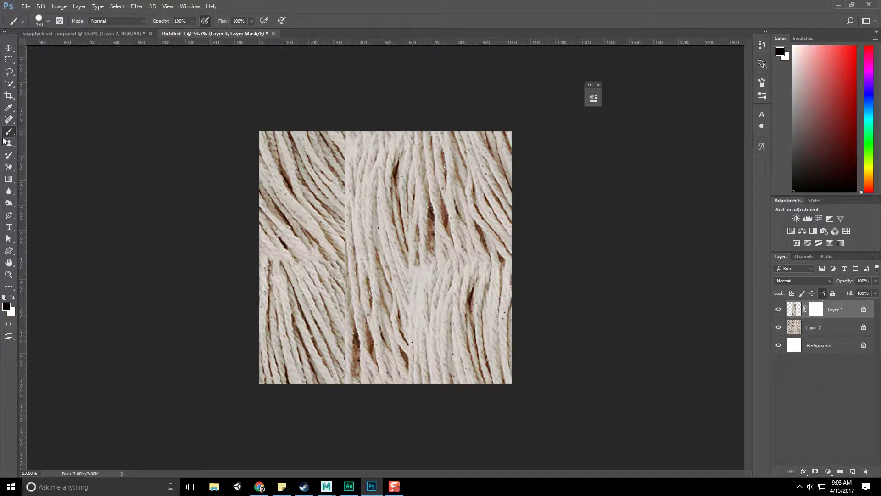
# - Paint black on Layer 3's mask at 25% brush opacity to blend the strip's left edge into the strings below
pyautogui.moveTo(335, 151); pyautogui.dragTo(338, 182)
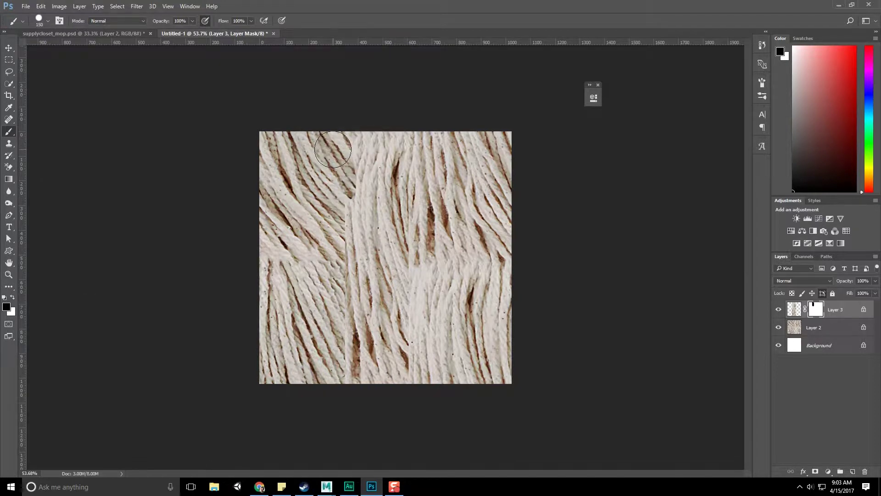
pyautogui.hotkey('ctrl', 'z')
pyautogui.click(192, 20)
pyautogui.moveTo(195, 32); pyautogui.dragTo(161, 32)
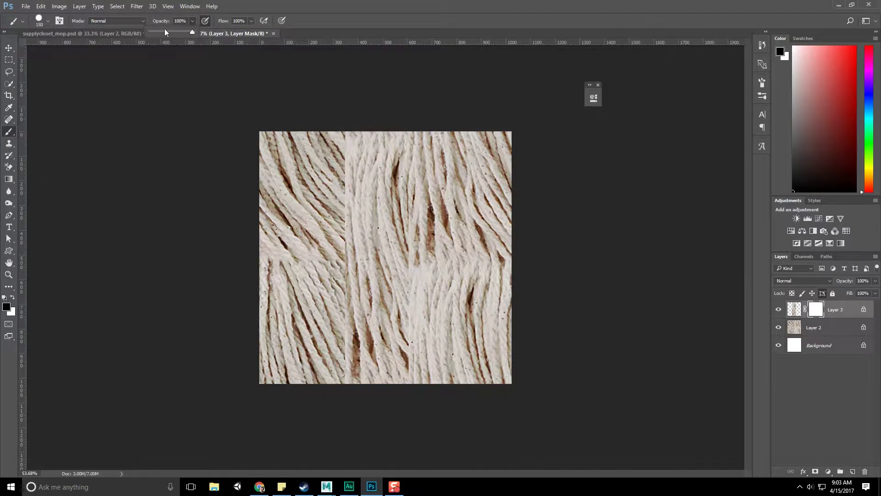
pyautogui.moveTo(336, 141)
pyautogui.mouseDown()
pyautogui.moveTo(337, 201)
pyautogui.moveTo(346, 184)
pyautogui.moveTo(338, 254)
pyautogui.moveTo(351, 250)
pyautogui.moveTo(339, 342)
pyautogui.moveTo(345, 354)
pyautogui.moveTo(347, 319)
pyautogui.moveTo(347, 368)
pyautogui.moveTo(358, 392)
pyautogui.mouseUp()
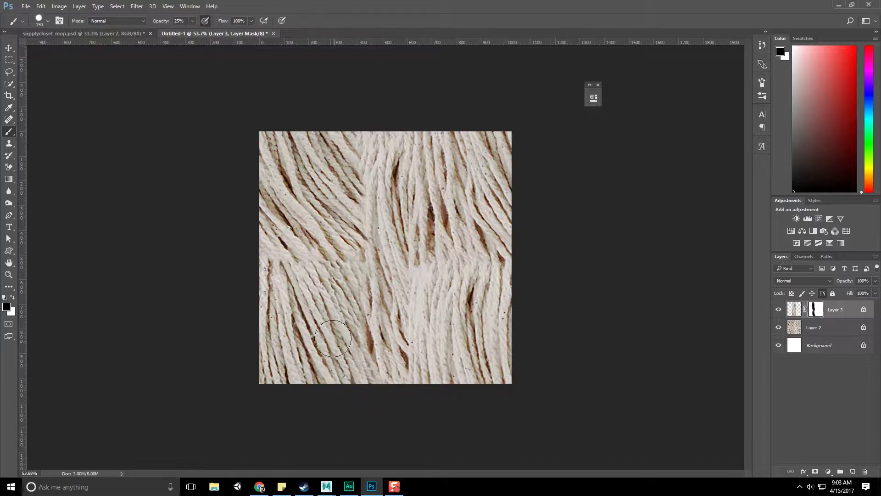
pyautogui.moveTo(333, 338)
pyautogui.mouseDown()
pyautogui.moveTo(350, 380)
pyautogui.moveTo(343, 161)
pyautogui.moveTo(341, 173)
pyautogui.moveTo(352, 138)
pyautogui.mouseUp()
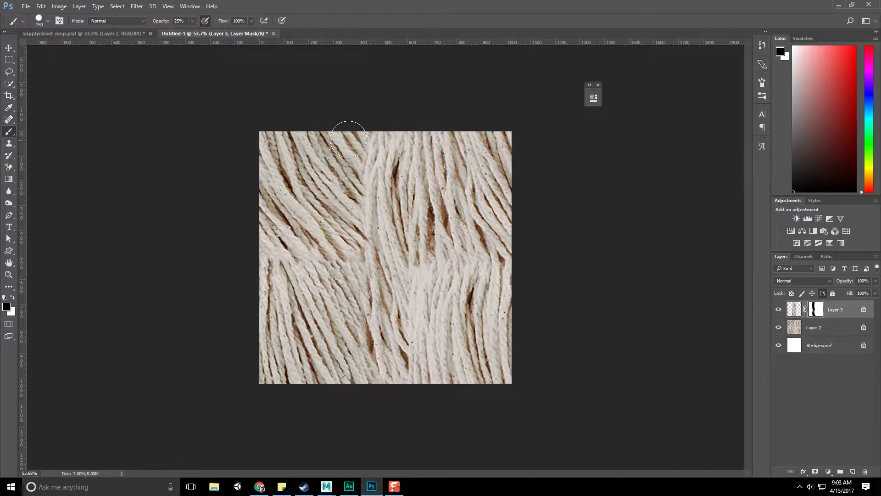
pyautogui.moveTo(339, 223); pyautogui.dragTo(344, 253)
# - Merge the masked Layer 3 with Layer 2 into one layer
pyautogui.click(8, 60)
pyautogui.keyDown('shift'); pyautogui.click(826, 334); pyautogui.keyUp('shift')
pyautogui.rightClick(824, 331)
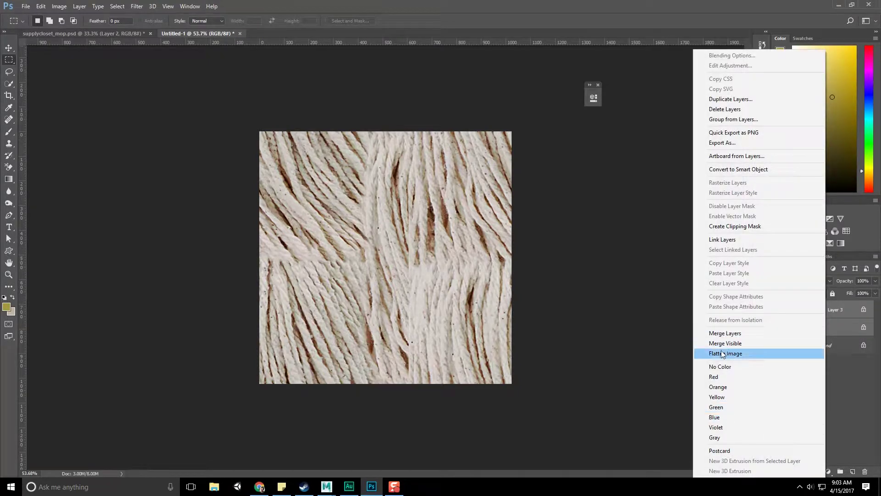
pyautogui.click(725, 334)
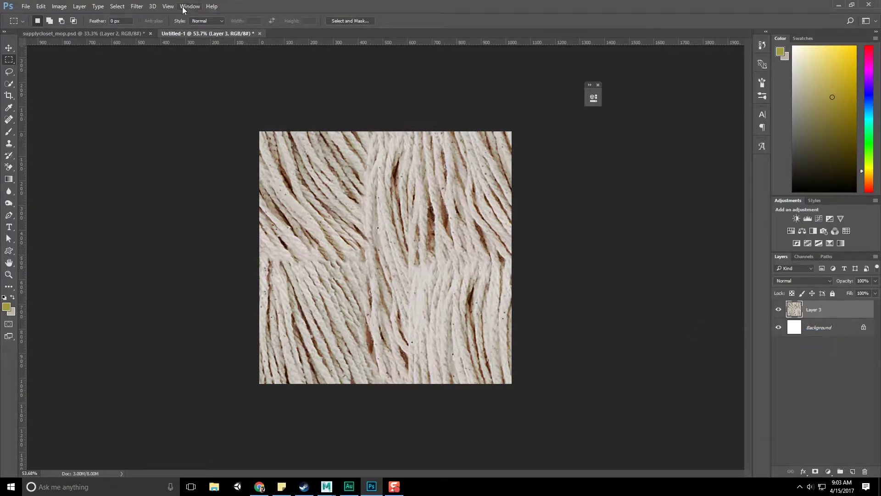
# - Offset the merged Layer 3 by 512 pixels horizontally and vertically with Wrap Around
pyautogui.click(136, 6)
pyautogui.moveTo(184, 186)
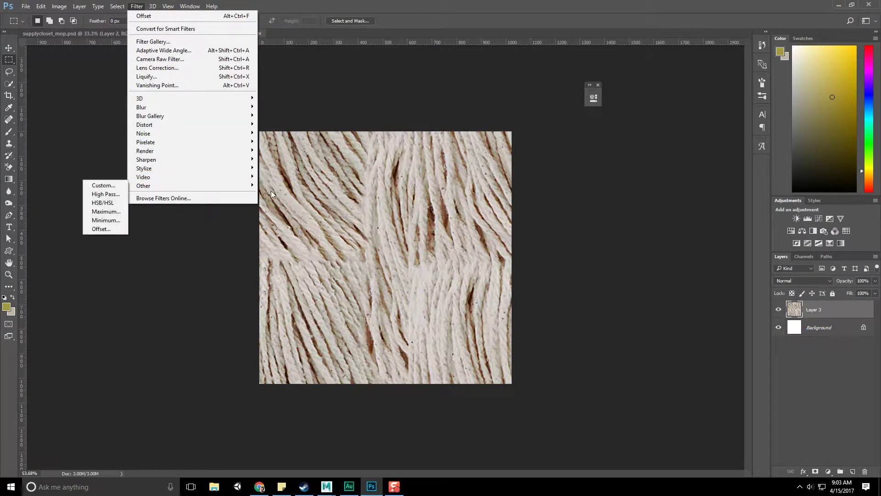
pyautogui.click(118, 229)
pyautogui.click(488, 143)
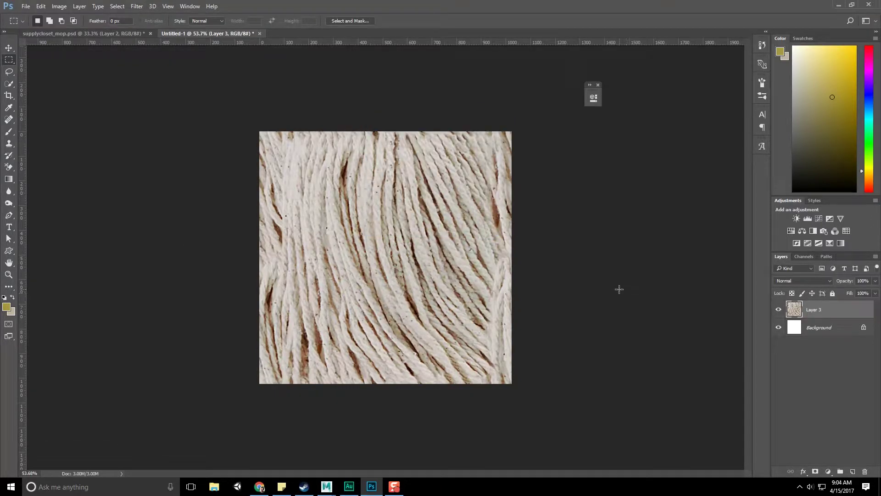
# - Select the whole mop-string canvas and define it as a pattern named Mop
pyautogui.click(44, 9)
pyautogui.click(340, 2)
pyautogui.hotkey('ctrl', 'a')
pyautogui.click(41, 6)
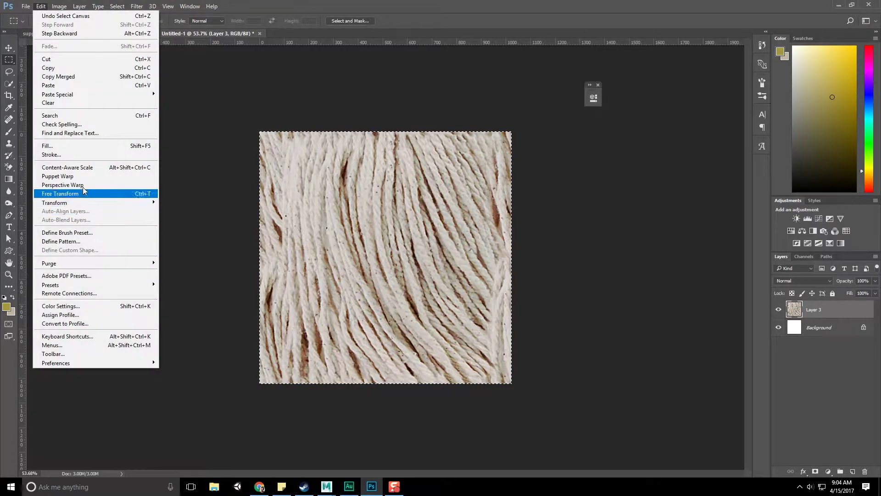
pyautogui.click(70, 242)
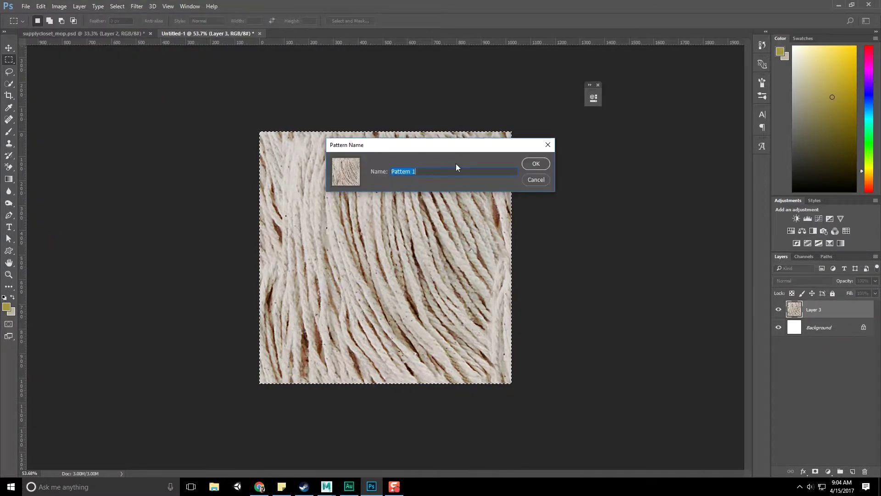
pyautogui.write('Mop')
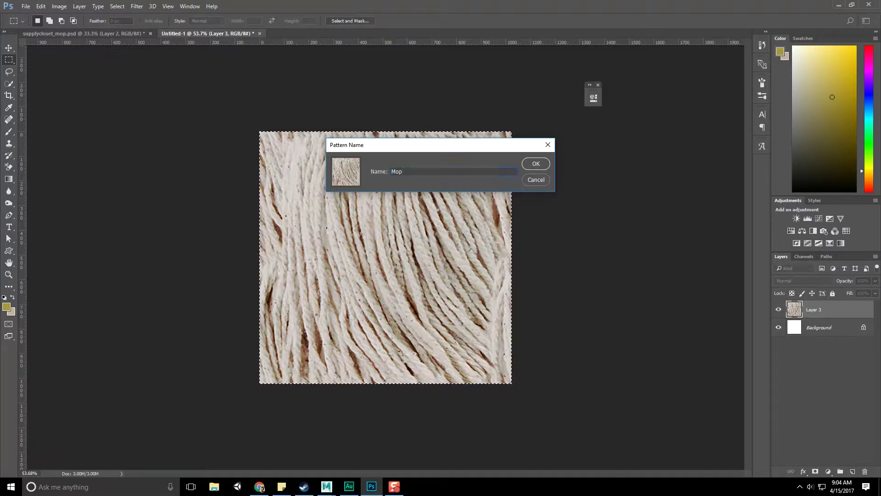
pyautogui.press('Return')
# - In supplycloset_mop.psd, make a rectangular selection around the broom bristle area and extend it past the bristles' left edge
pyautogui.click(126, 32)
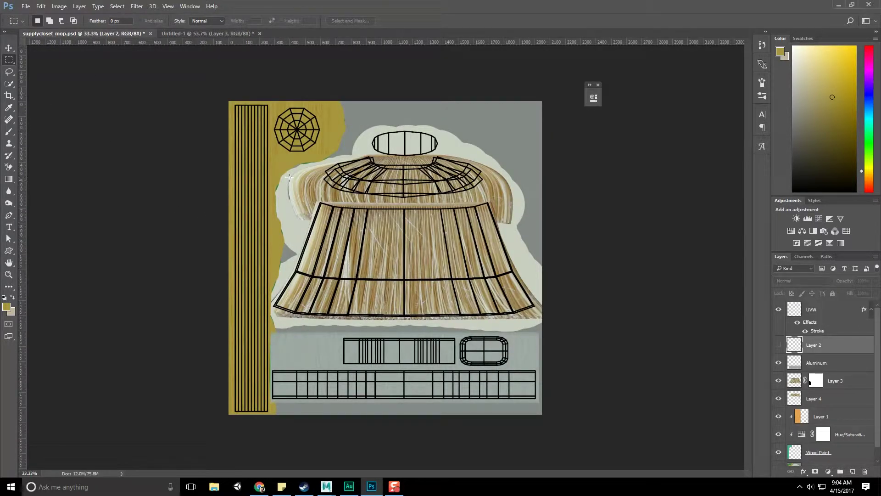
pyautogui.keyDown('alt'); pyautogui.scroll(3, 421, 242); pyautogui.keyUp('alt')
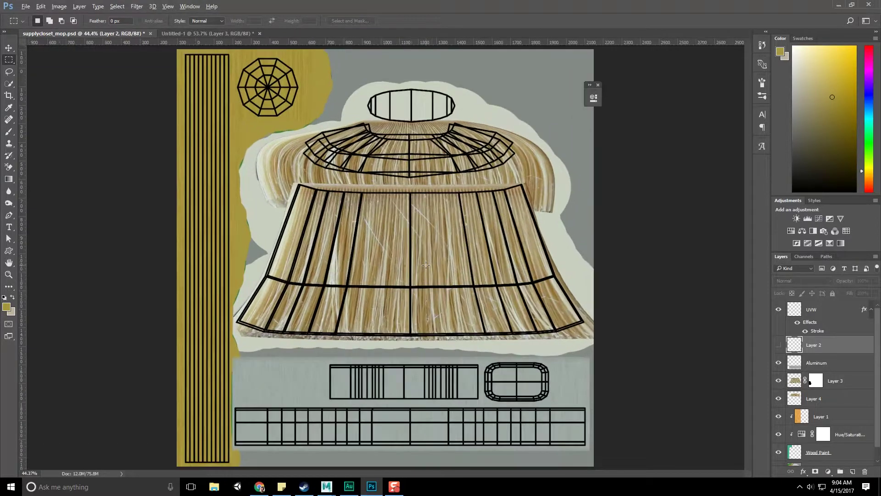
pyautogui.keyDown('alt'); pyautogui.scroll(-1, 420, 241); pyautogui.keyUp('alt')
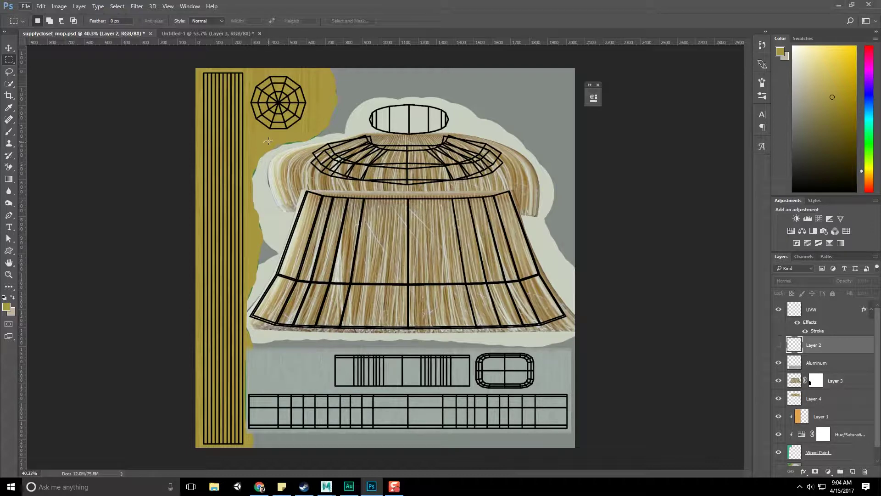
pyautogui.moveTo(270, 136); pyautogui.dragTo(572, 337)
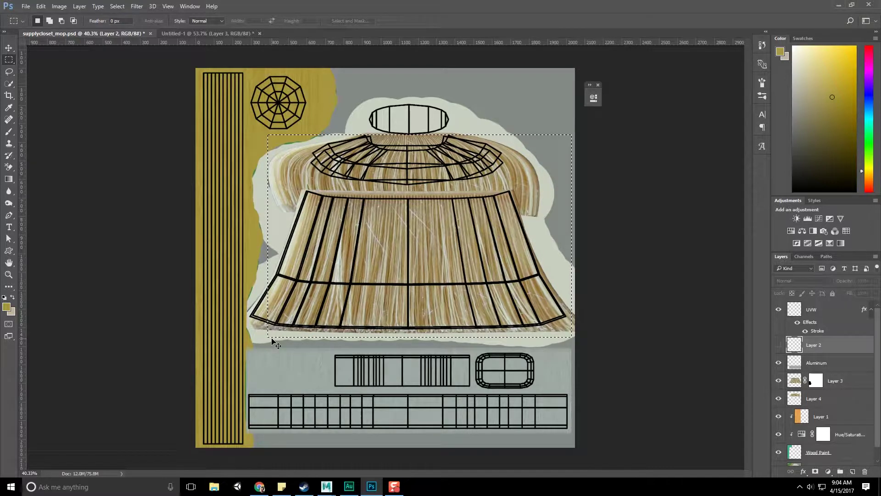
pyautogui.moveTo(265, 324); pyautogui.dragTo(233, 136)
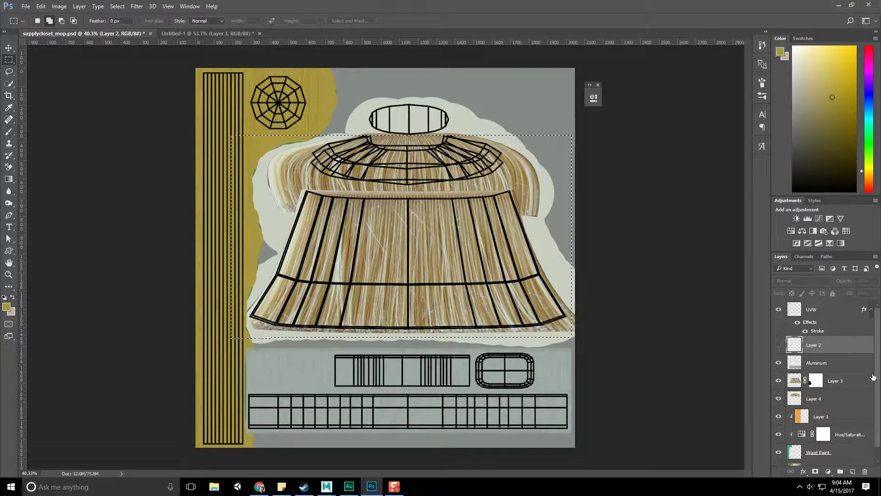
# - Add a new layer above Layer 3, trim the selection off the handle strip and extend it to the canvas's right edge
pyautogui.click(854, 381)
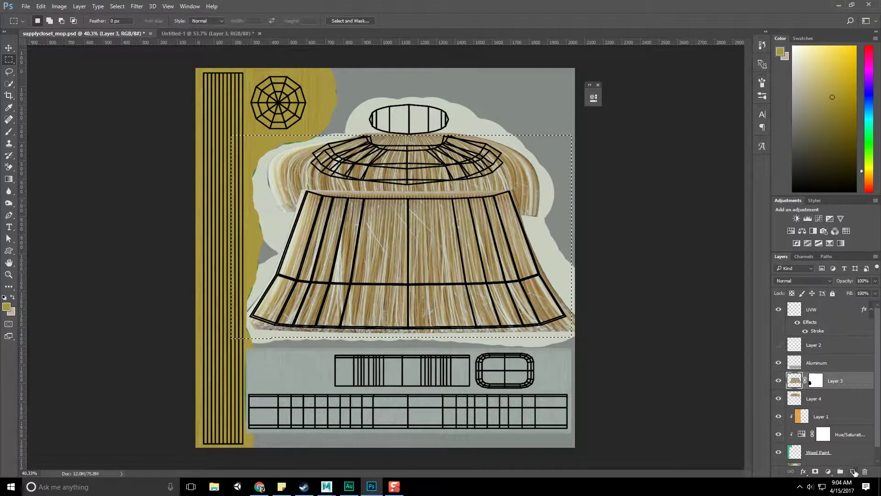
pyautogui.click(853, 472)
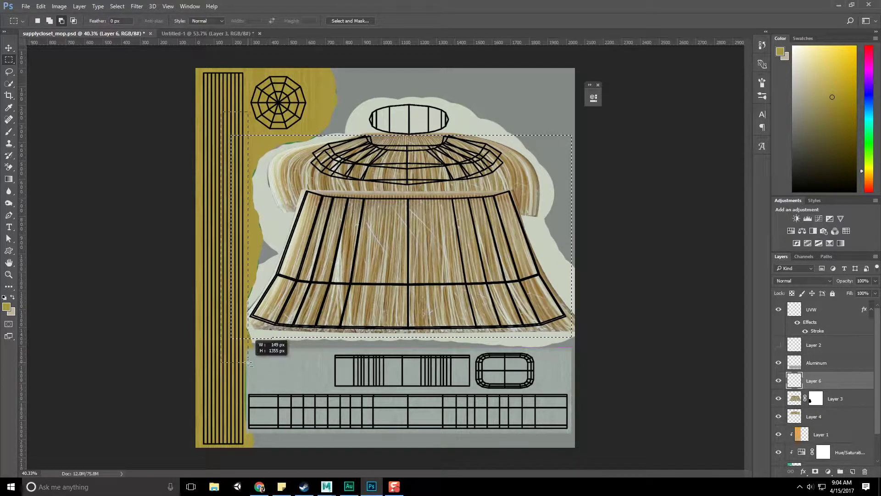
pyautogui.keyDown('alt'); pyautogui.moveTo(222, 126); pyautogui.dragTo(247, 363); pyautogui.keyUp('alt')
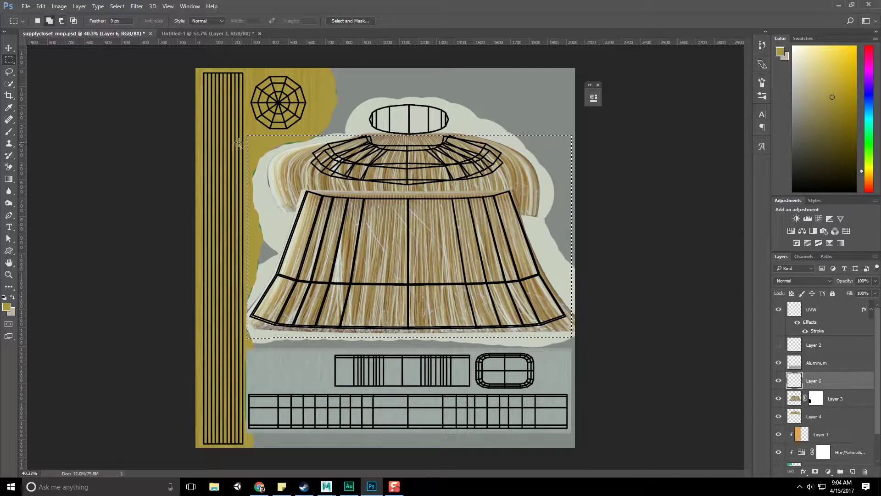
pyautogui.moveTo(248, 144); pyautogui.dragTo(606, 134)
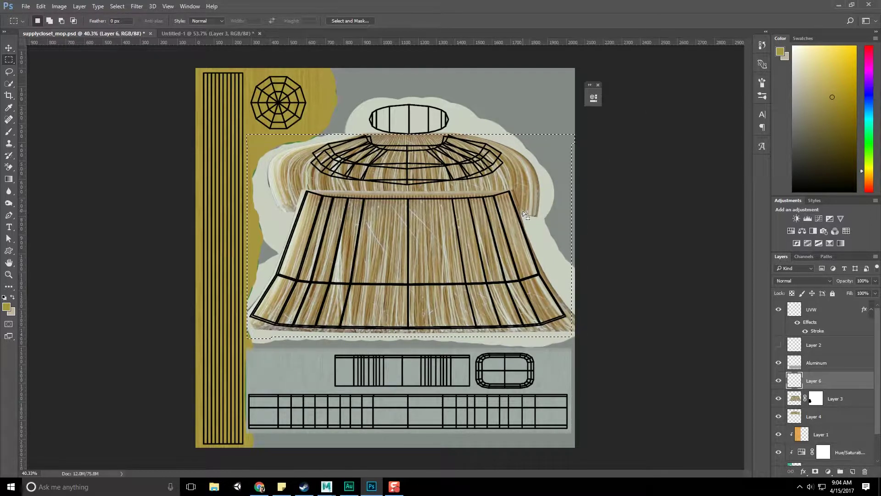
# - Try filling the bristle selection on the new layer with the Mop pattern at 100% opacity, and undo the fill
pyautogui.hotkey('shift', 'F5')
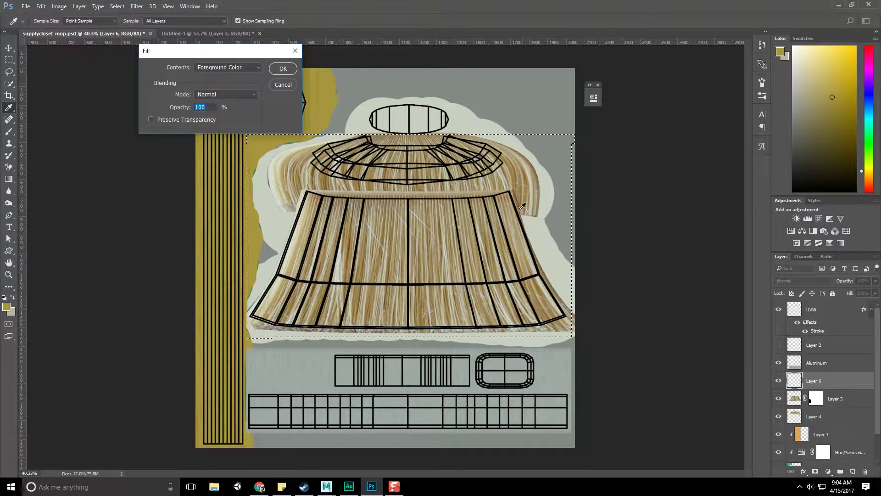
pyautogui.click(228, 67)
pyautogui.click(197, 114)
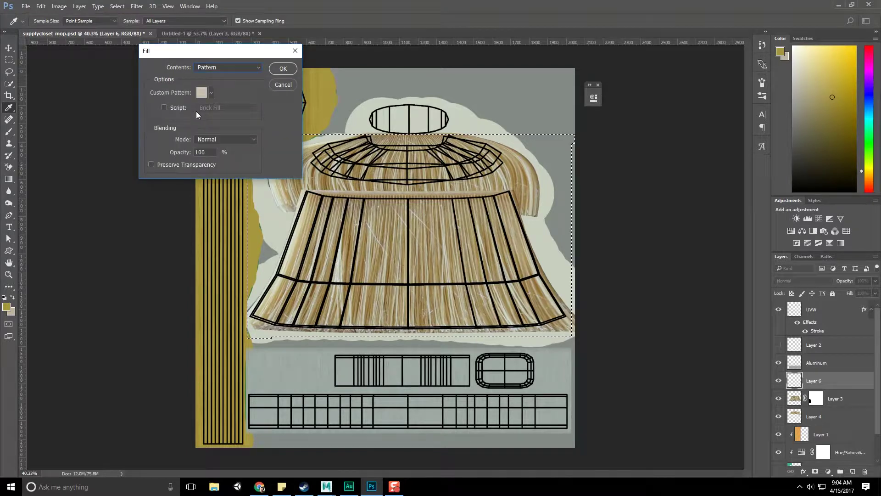
pyautogui.click(212, 92)
pyautogui.click(204, 150)
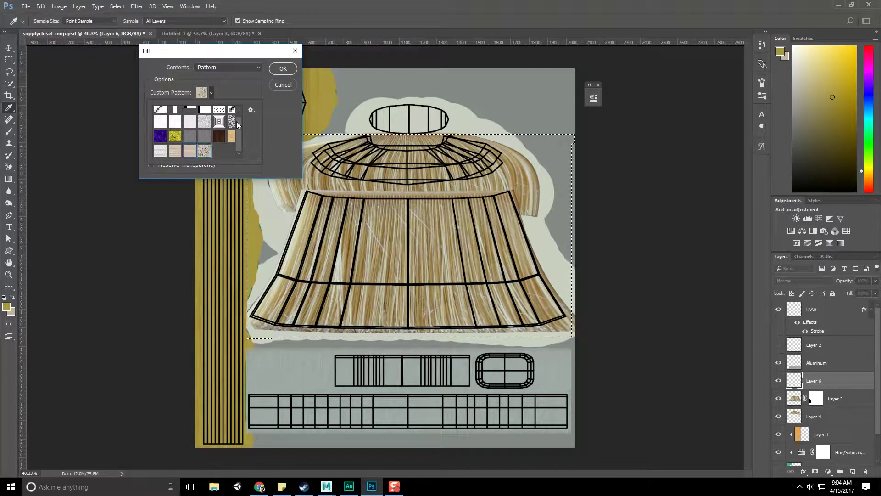
pyautogui.click(284, 68)
pyautogui.click(284, 68)
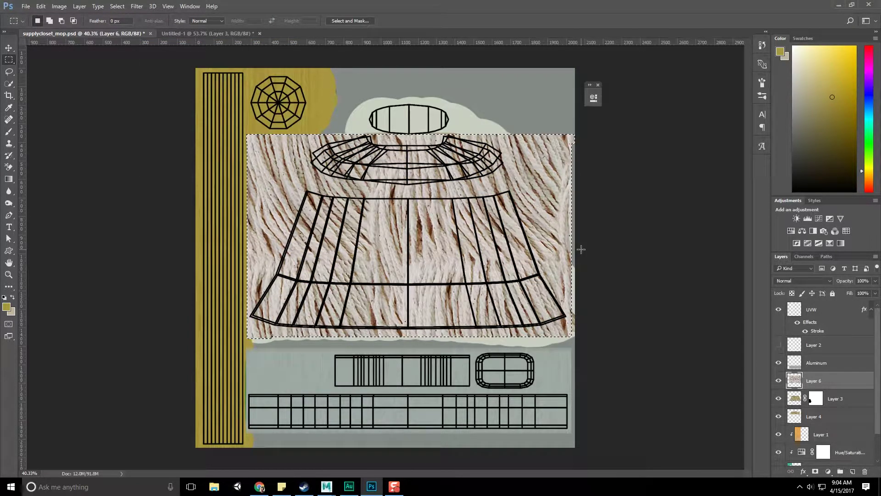
pyautogui.hotkey('ctrl', 'z')
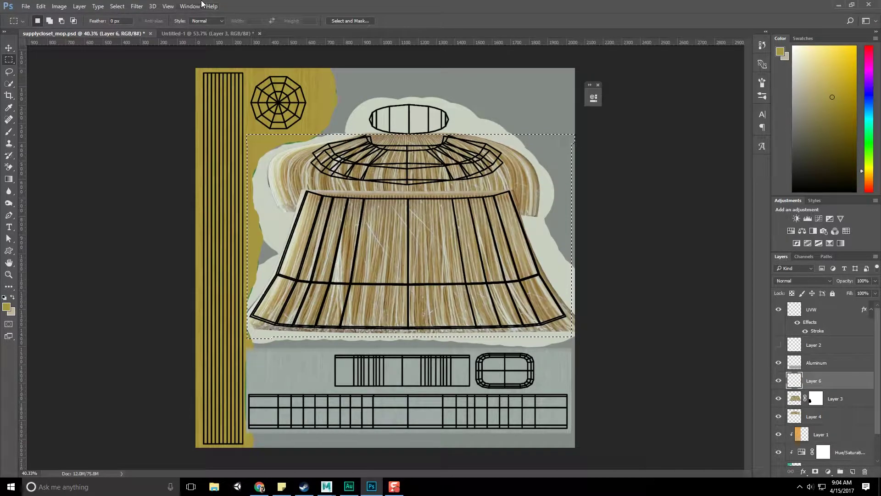
# - Deselect the mop-string texture and create a new 4096 x 4096 pixel document at 72 pixels/inch with a white background
pyautogui.click(178, 30)
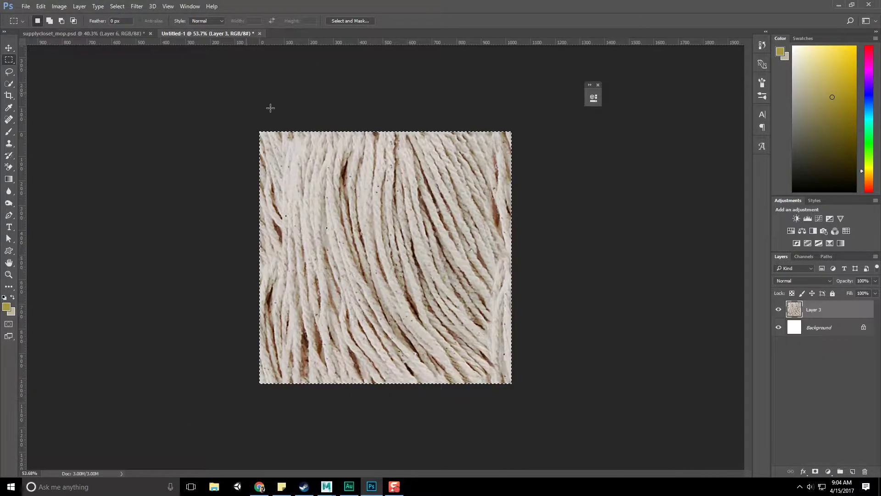
pyautogui.click(177, 109)
pyautogui.click(25, 6)
pyautogui.click(29, 14)
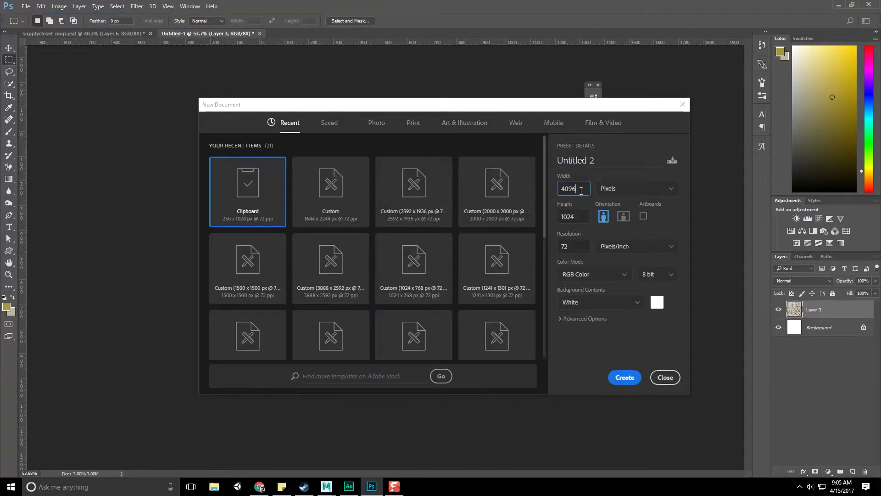
pyautogui.press('Tab')
pyautogui.write('4096')
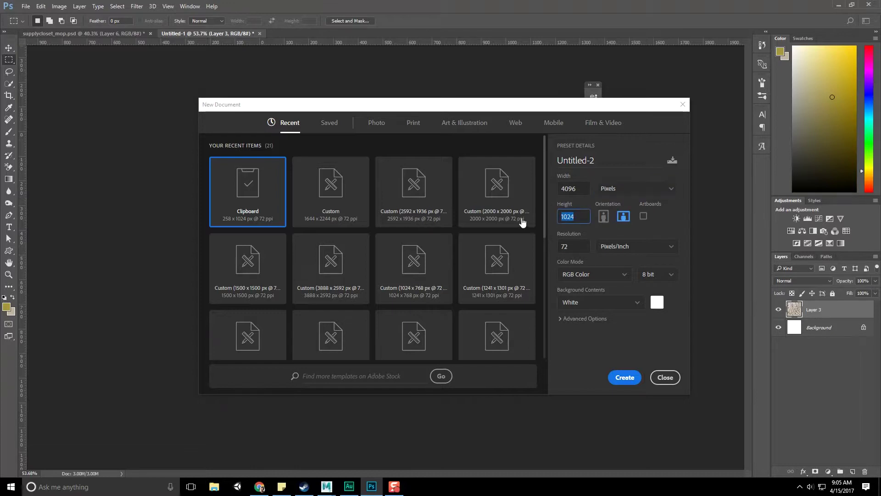
pyautogui.press('Return')
# - Fill the new document's background with the Mop pattern and check how the tiles repeat
pyautogui.click(41, 6)
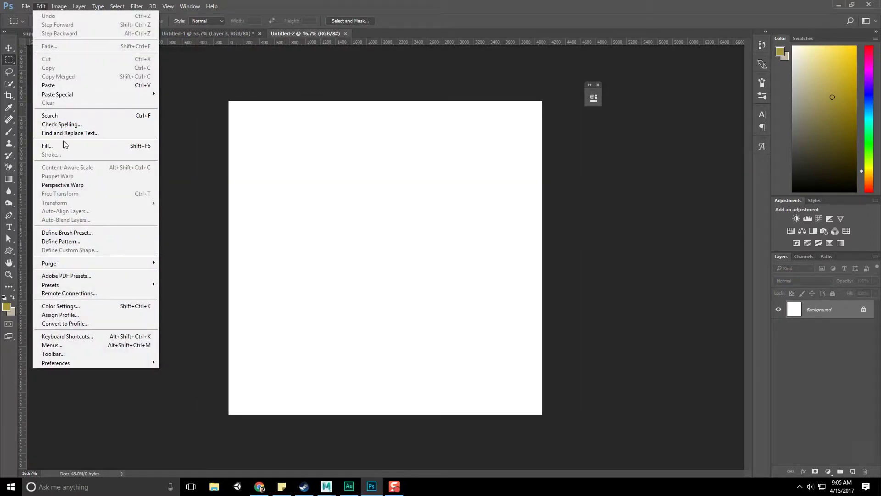
pyautogui.click(475, 3)
pyautogui.hotkey('shift', 'F5')
pyautogui.press('Return')
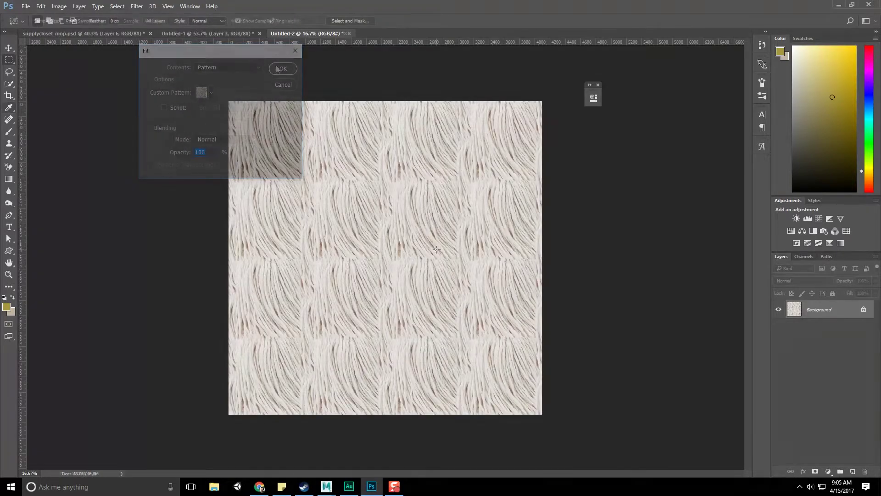
pyautogui.keyDown('alt'); pyautogui.scroll(3, 431, 259); pyautogui.keyUp('alt')
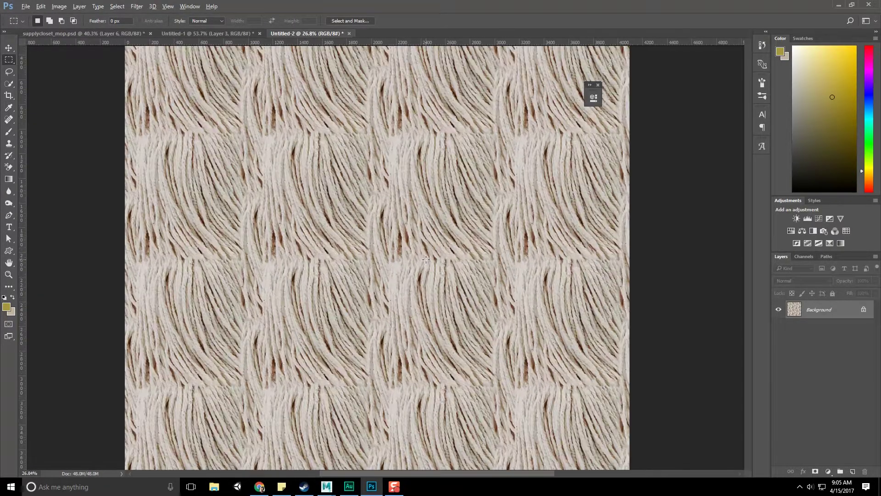
pyautogui.keyDown('alt'); pyautogui.scroll(-2, 413, 348); pyautogui.keyUp('alt')
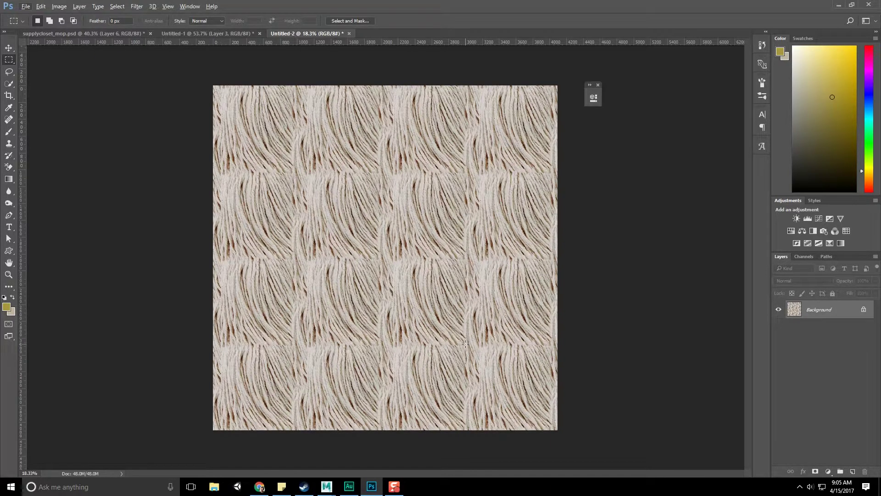
# - Heal the tile seams in the upper and left-centre parts of the canvas with an enlarged content-aware Spot Healing Brush
pyautogui.moveTo(465, 344); pyautogui.dragTo(192, 72)
pyautogui.moveTo(6, 121); pyautogui.dragTo(46, 119)
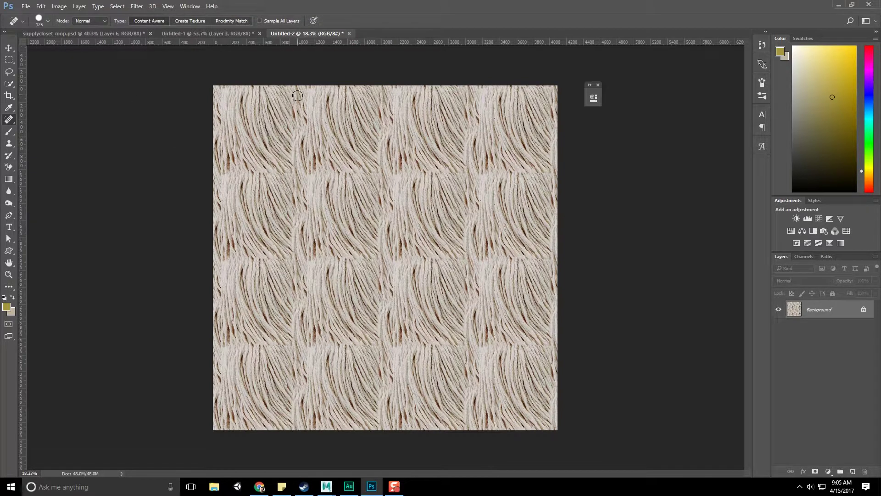
pyautogui.press(']')
pyautogui.press(']')
pyautogui.press(']')
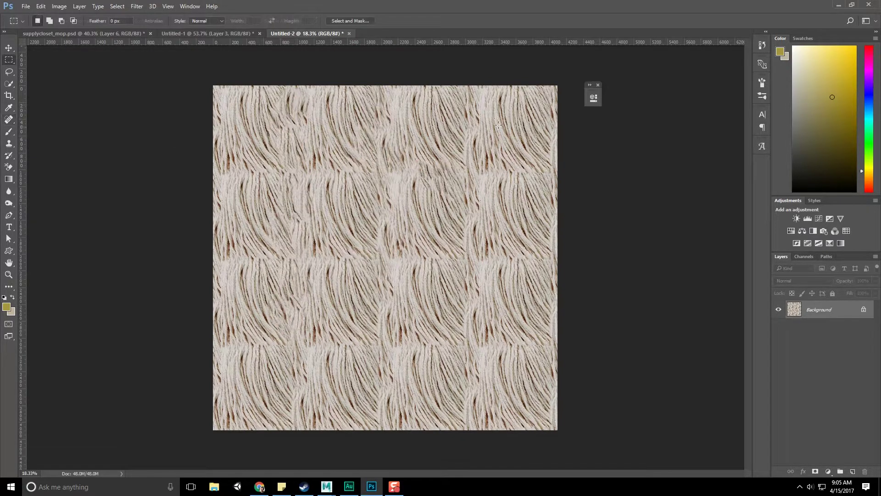
# - Copy the right half of the tiled strings to a new layer and mirror it horizontally across the middle of the canvas
pyautogui.moveTo(376, 78); pyautogui.dragTo(668, 490)
pyautogui.hotkey('ctrl', 'j')
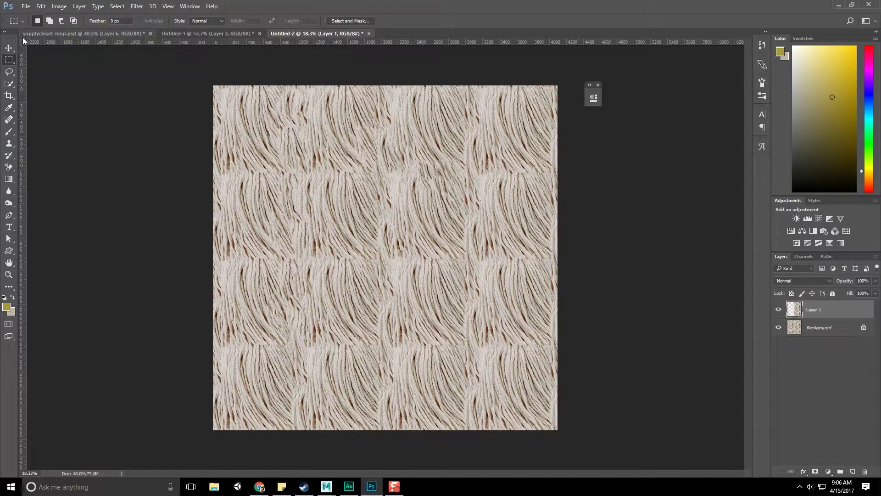
pyautogui.press('v')
pyautogui.moveTo(556, 262); pyautogui.dragTo(278, 270)
pyautogui.moveTo(338, 235); pyautogui.dragTo(279, 257)
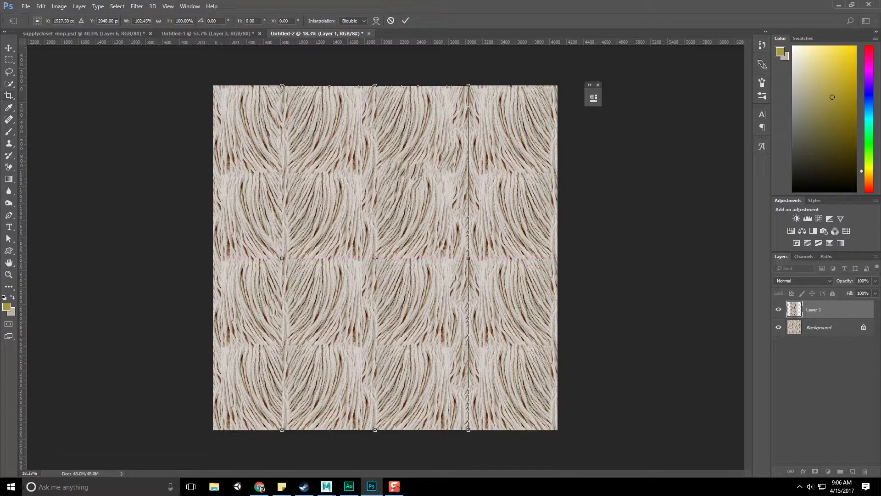
pyautogui.click(8, 60)
pyautogui.click(394, 184)
pyautogui.click(793, 390)
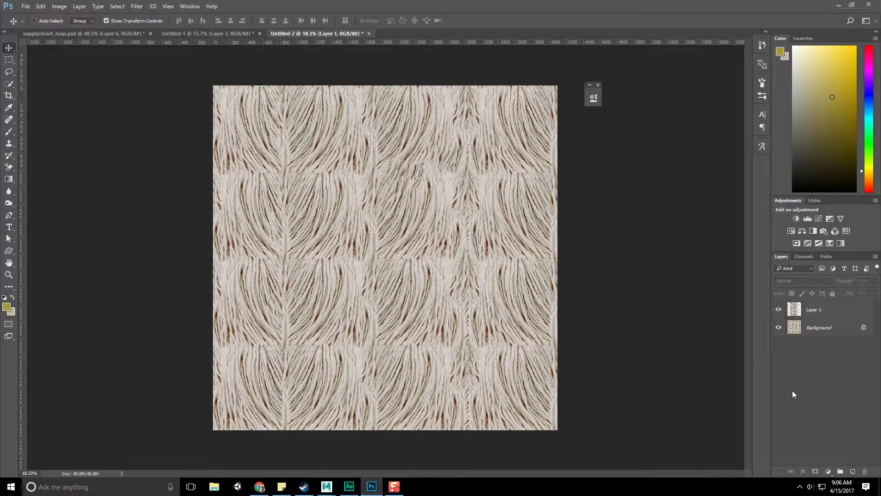
# - Add a layer mask to the mirrored Layer 1 and paint out the upper seams in black with a 25% opacity brush
pyautogui.click(831, 313)
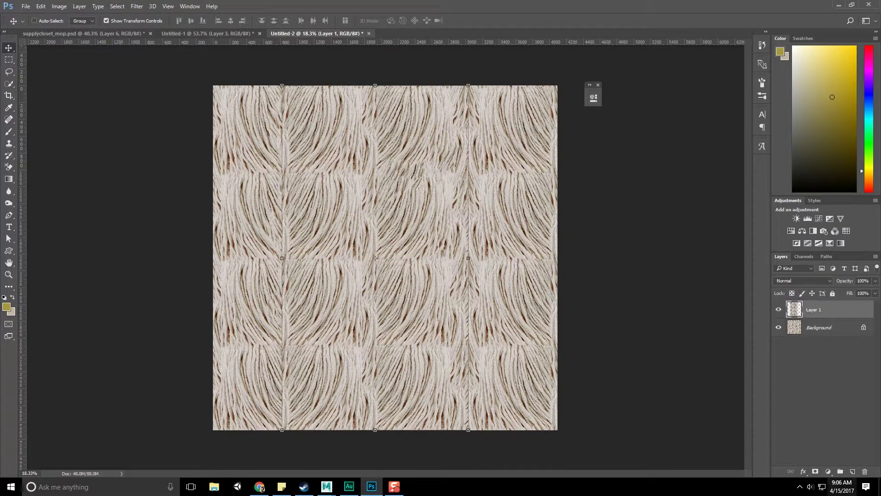
pyautogui.click(816, 471)
pyautogui.click(8, 132)
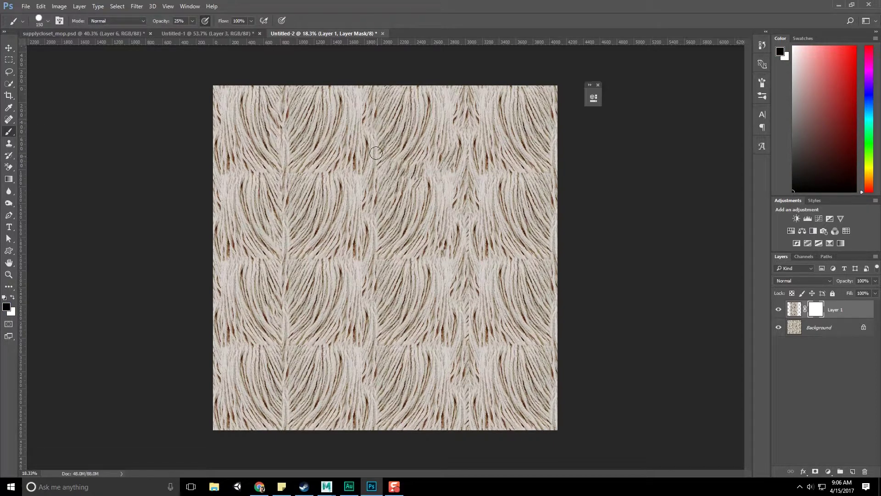
pyautogui.moveTo(370, 110); pyautogui.dragTo(364, 113)
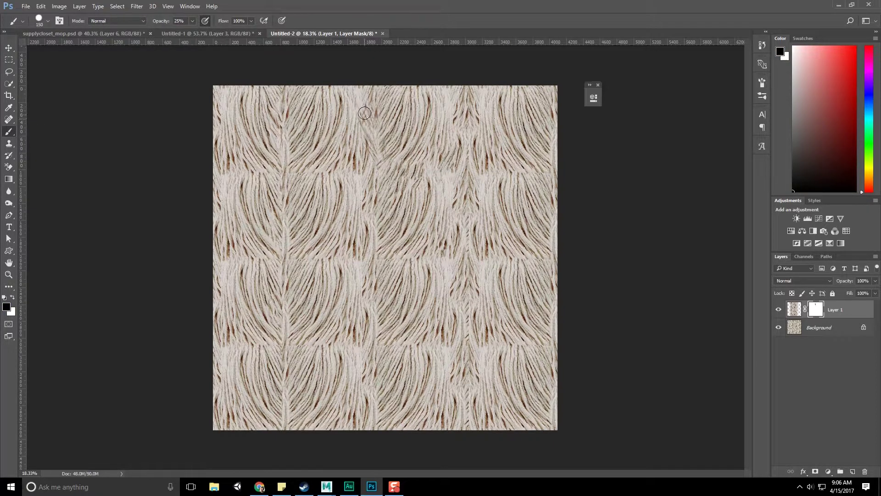
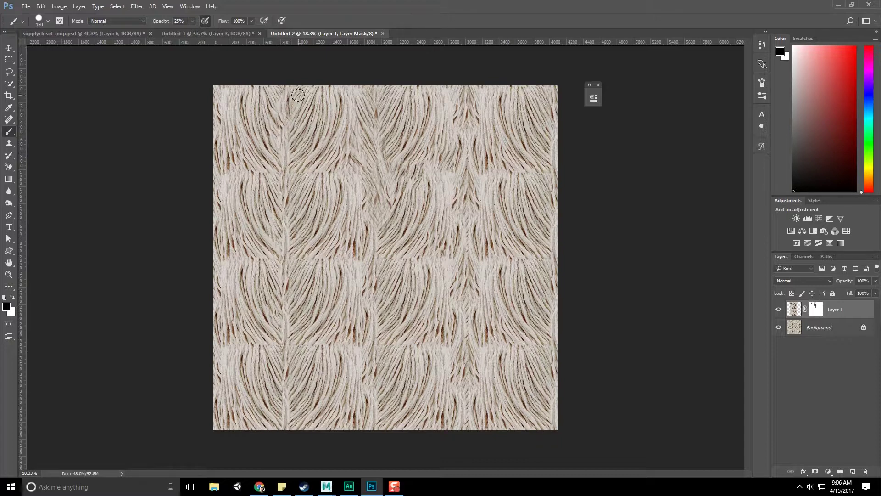
pyautogui.moveTo(285, 153)
pyautogui.mouseDown()
pyautogui.moveTo(308, 133)
pyautogui.moveTo(300, 138)
pyautogui.mouseUp()
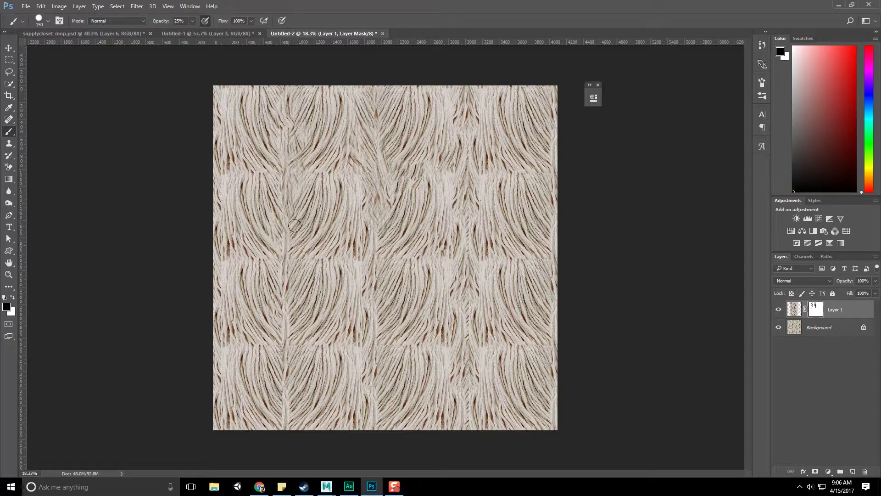
pyautogui.moveTo(295, 225); pyautogui.dragTo(293, 205)
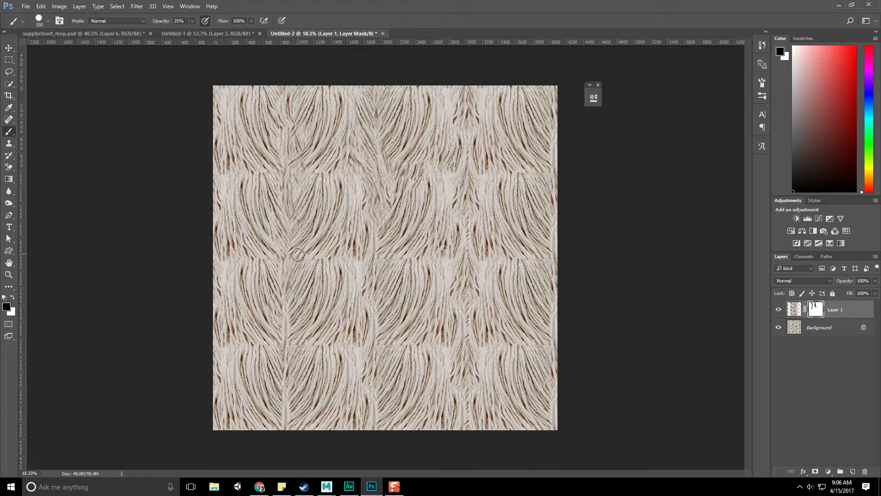
# - Stretch the mirrored string layer outward from its left edge to 105.41% width
pyautogui.click(8, 47)
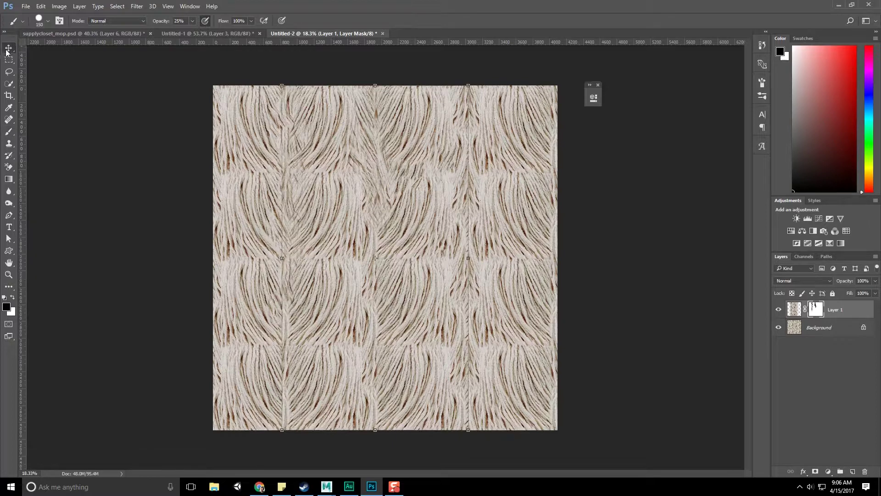
pyautogui.moveTo(282, 258); pyautogui.dragTo(272, 258)
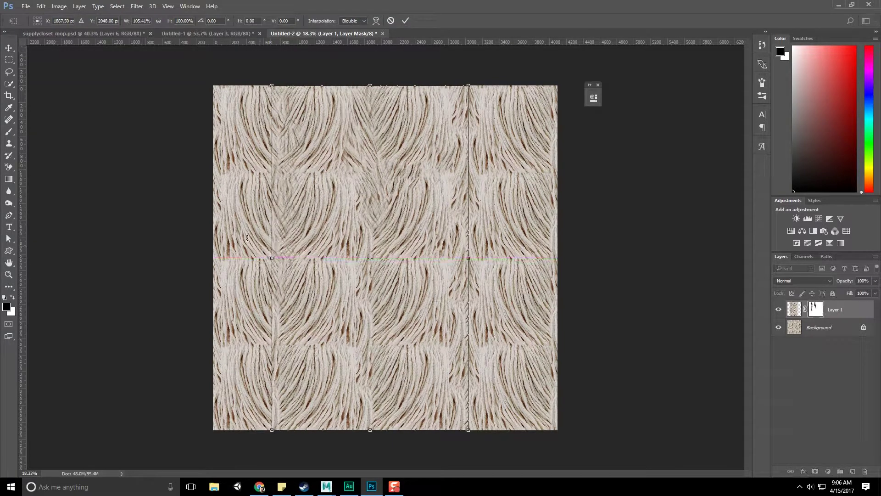
pyautogui.click(4, 50)
pyautogui.click(403, 186)
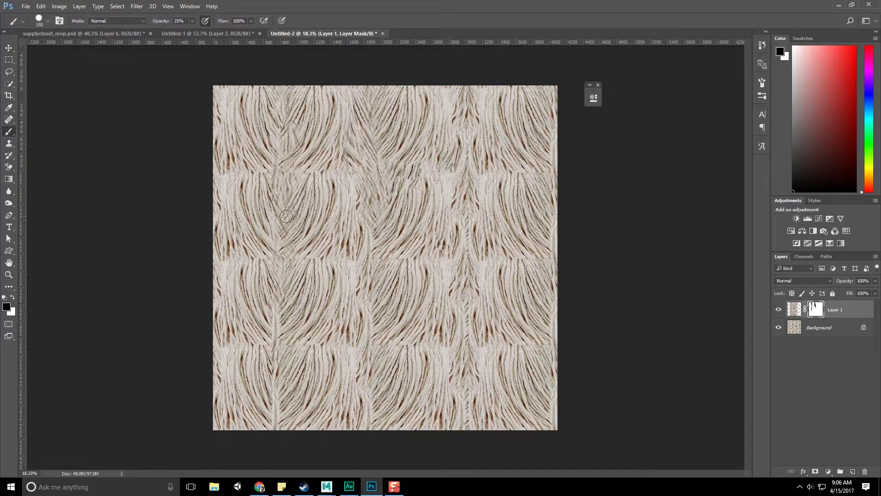
# - Mask out more of the mirrored layer along its left edge, centre seam and right-hand columns down to the lower rows
pyautogui.moveTo(294, 256); pyautogui.dragTo(279, 394)
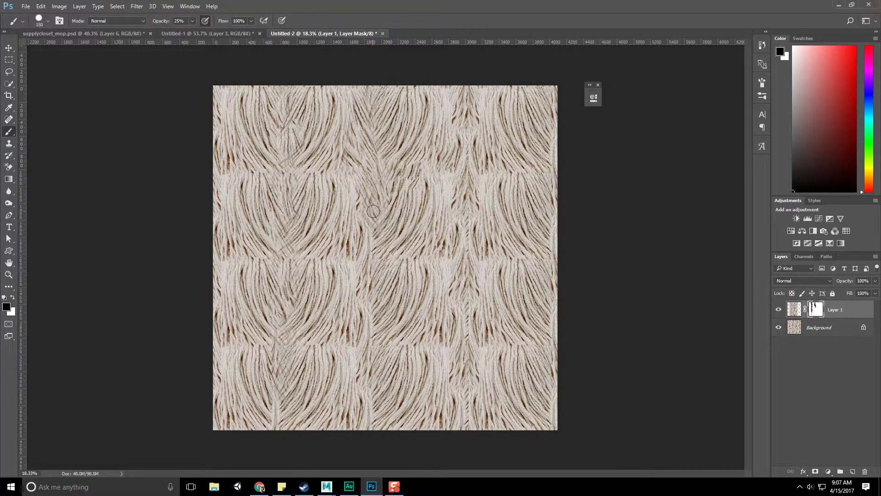
pyautogui.moveTo(326, 165); pyautogui.dragTo(375, 246)
pyautogui.moveTo(443, 173); pyautogui.dragTo(458, 388)
pyautogui.moveTo(416, 276); pyautogui.dragTo(402, 216)
pyautogui.moveTo(406, 172); pyautogui.dragTo(429, 287)
pyautogui.moveTo(415, 328); pyautogui.dragTo(420, 359)
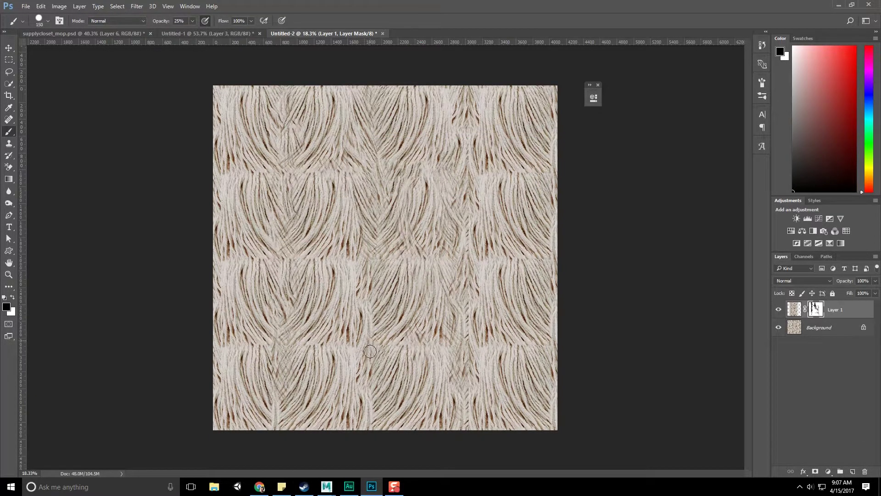
pyautogui.moveTo(368, 290); pyautogui.dragTo(370, 351)
# - Raise the brush opacity to 31% and mask further diagonal strokes across the middle and lower tiles of Layer 1
pyautogui.click(193, 20)
pyautogui.moveTo(191, 28); pyautogui.dragTo(195, 29)
pyautogui.moveTo(383, 182); pyautogui.dragTo(404, 151)
pyautogui.moveTo(385, 321); pyautogui.dragTo(406, 367)
pyautogui.moveTo(393, 241); pyautogui.dragTo(404, 294)
pyautogui.moveTo(326, 221); pyautogui.dragTo(345, 278)
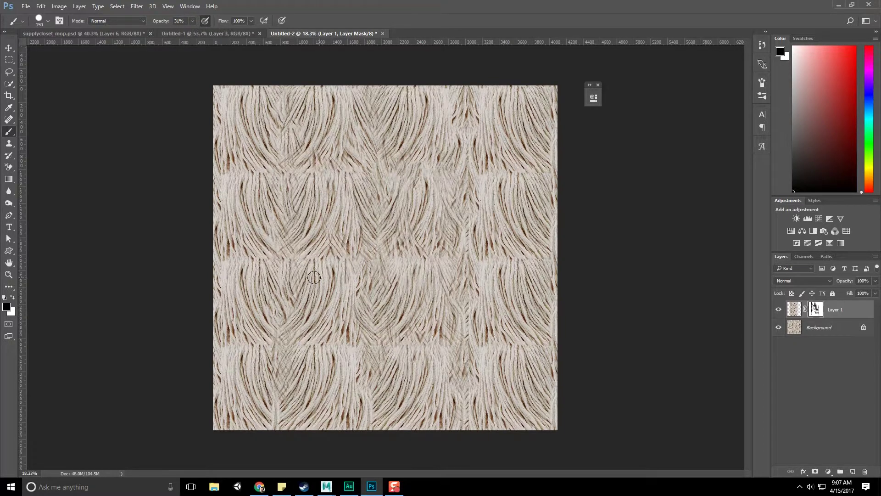
pyautogui.moveTo(299, 252); pyautogui.dragTo(304, 275)
pyautogui.moveTo(313, 336); pyautogui.dragTo(338, 401)
# - Isolate Layer 1's mask to apply a filter to it, and strengthen the mask's contrast with Levels
pyautogui.keyDown('alt'); pyautogui.click(816, 309); pyautogui.keyUp('alt')
pyautogui.click(137, 6)
pyautogui.moveTo(439, 207); pyautogui.dragTo(449, 207)
pyautogui.press('Return')
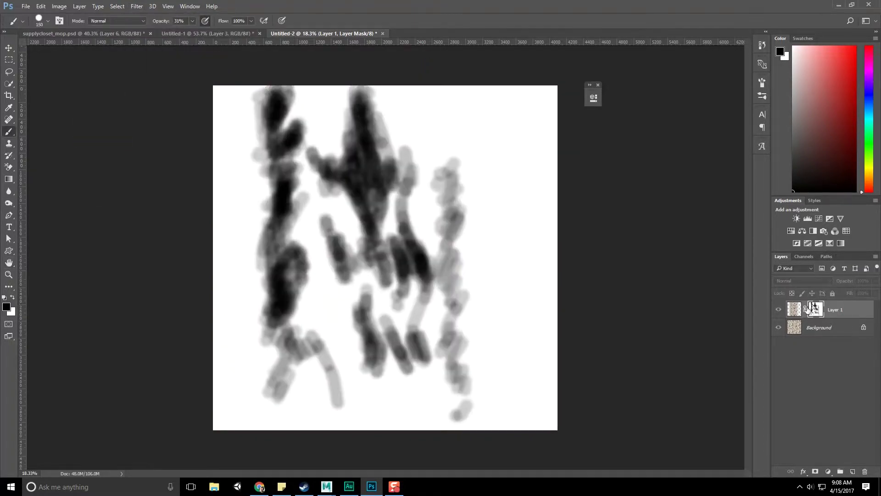
pyautogui.keyDown('alt'); pyautogui.click(816, 309); pyautogui.keyUp('alt')
pyautogui.hotkey('ctrl', 'l')
pyautogui.moveTo(341, 130); pyautogui.dragTo(325, 130)
pyautogui.moveTo(400, 130); pyautogui.dragTo(379, 129)
pyautogui.moveTo(322, 130); pyautogui.dragTo(365, 131)
pyautogui.press('Return')
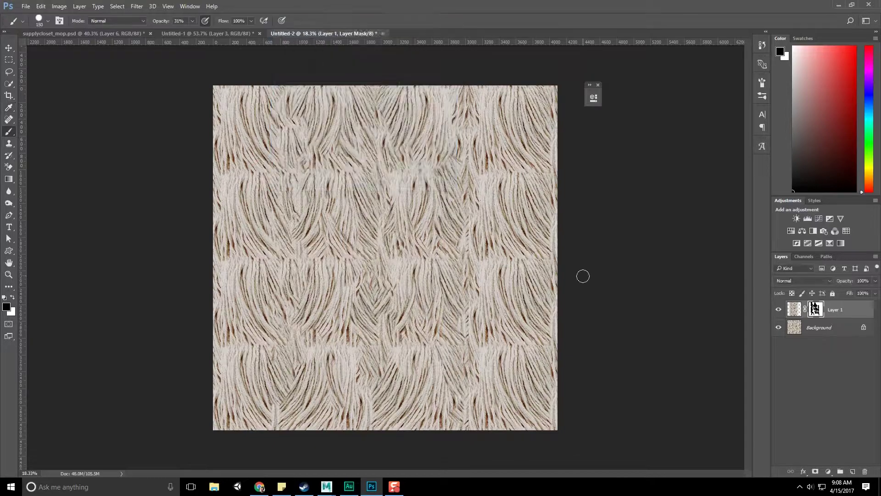
# - Merge the masked Layer 1 and the Background into a single layer
pyautogui.rightClick(794, 310)
pyautogui.click(864, 327)
pyautogui.keyDown('shift'); pyautogui.click(853, 310); pyautogui.keyUp('shift')
pyautogui.rightClick(853, 309)
pyautogui.click(780, 334)
# - Heal the remaining horizontal and central tile seams of the merged texture with a 400 px content-aware Spot Healing Brush
pyautogui.press('j')
pyautogui.moveTo(311, 181); pyautogui.dragTo(384, 232)
pyautogui.moveTo(404, 266); pyautogui.dragTo(400, 171)
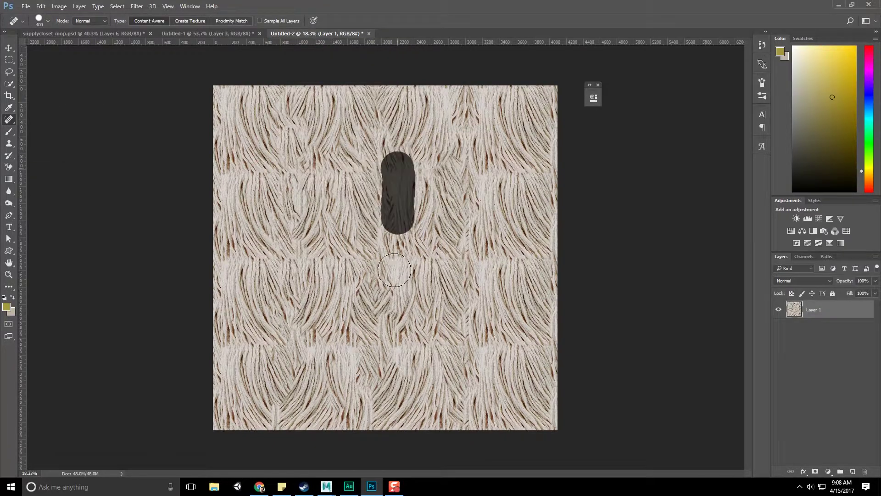
pyautogui.moveTo(292, 256); pyautogui.dragTo(459, 256)
pyautogui.moveTo(284, 348); pyautogui.dragTo(452, 347)
pyautogui.moveTo(282, 177); pyautogui.dragTo(434, 176)
# - Select the whole healed string texture and bring it into supplycloset_mop.psd
pyautogui.keyDown('alt'); pyautogui.scroll(5, 385, 292); pyautogui.keyUp('alt')
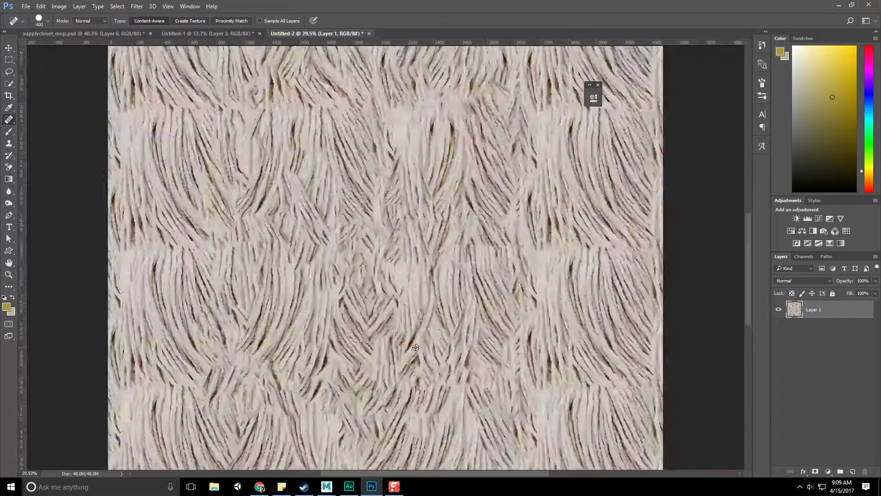
pyautogui.keyDown('alt'); pyautogui.scroll(-5, 386, 292); pyautogui.keyUp('alt')
pyautogui.press('m')
pyautogui.hotkey('ctrl', 'a')
pyautogui.hotkey('ctrl', 'Tab')
pyautogui.click(10, 48)
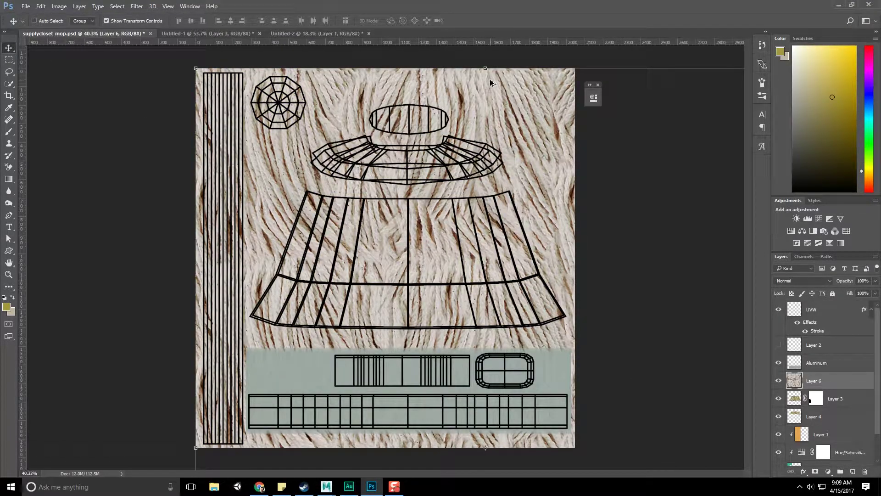
# - Scale the string texture layer to 56.78% width and 26.42% height so it covers the mop head's UV shells
pyautogui.keyDown('alt'); pyautogui.scroll(-5, 502, 413); pyautogui.keyUp('alt')
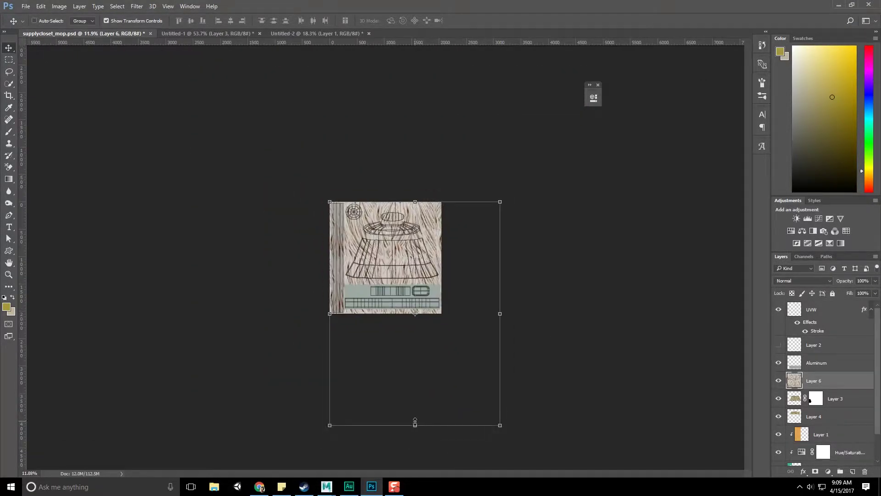
pyautogui.moveTo(415, 421); pyautogui.dragTo(416, 276)
pyautogui.keyDown('alt'); pyautogui.scroll(3, 416, 291); pyautogui.keyUp('alt')
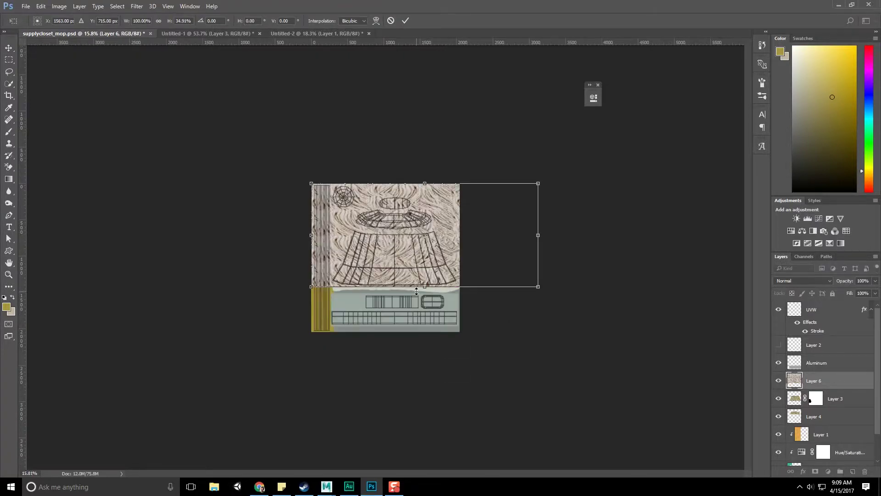
pyautogui.keyDown('alt'); pyautogui.scroll(3, 417, 291); pyautogui.keyUp('alt')
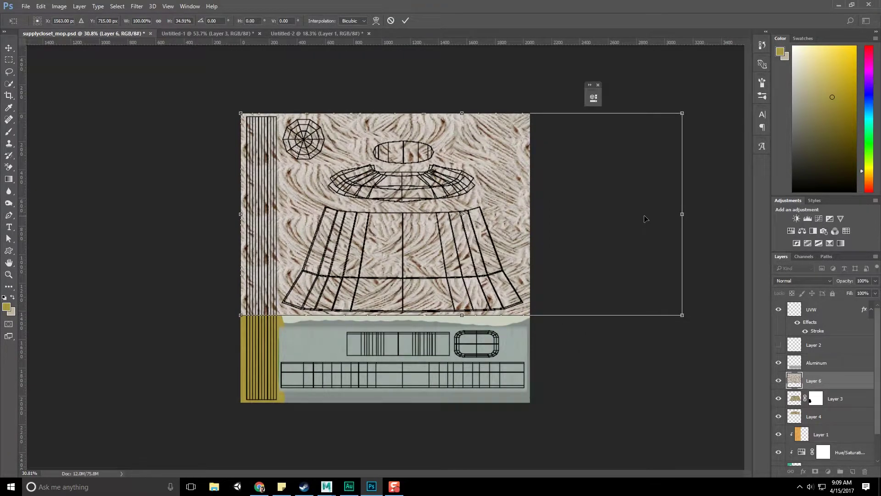
pyautogui.moveTo(682, 214); pyautogui.dragTo(532, 229)
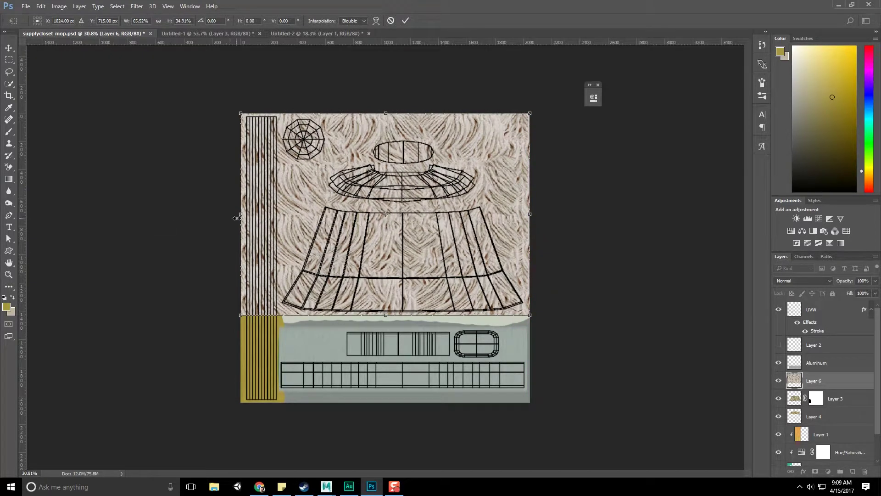
pyautogui.moveTo(252, 218); pyautogui.dragTo(282, 227)
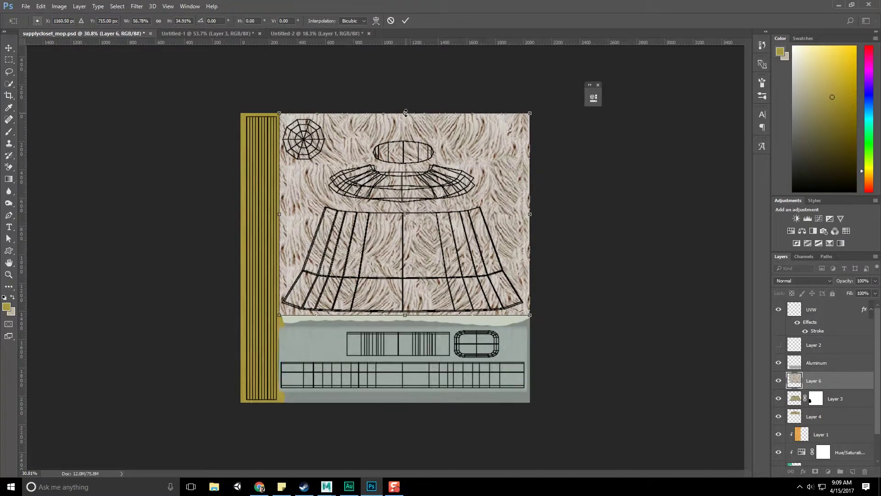
pyautogui.moveTo(406, 113); pyautogui.dragTo(410, 165)
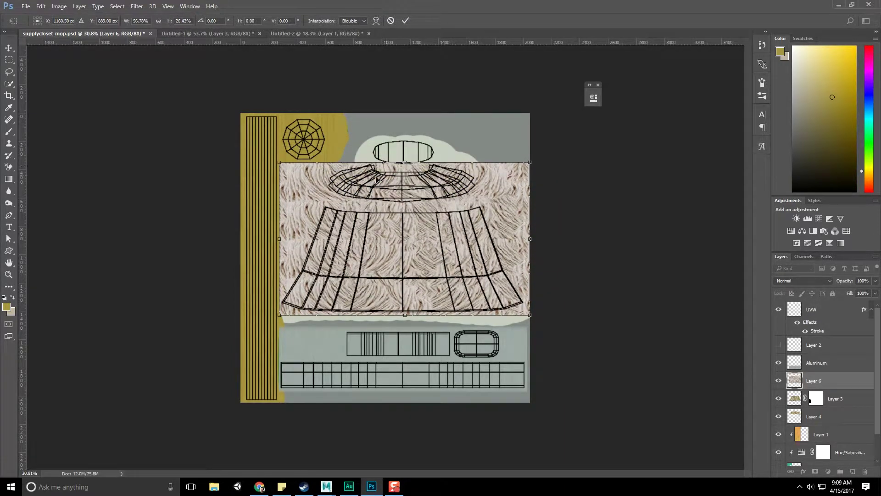
pyautogui.click(8, 59)
pyautogui.click(393, 183)
# - Hide the UVW wireframe layer and save the texture in PNG format as supplycloset_mop.png, browsing through the FNAF project folders
pyautogui.keyDown('alt'); pyautogui.scroll(2, 465, 298); pyautogui.keyUp('alt')
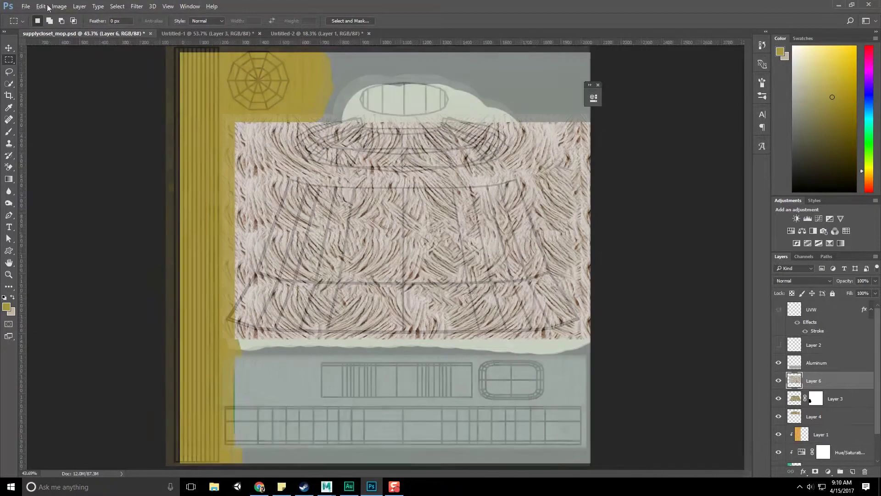
pyautogui.click(25, 6)
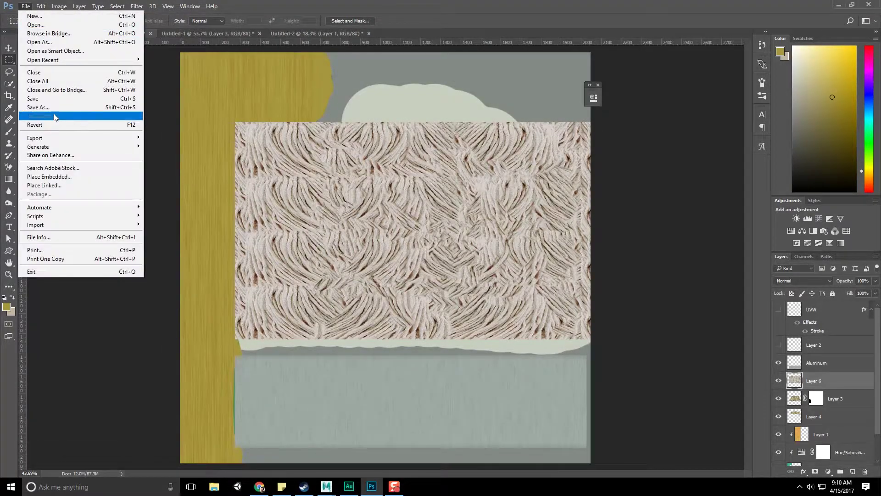
pyautogui.click(44, 107)
pyautogui.click(197, 372)
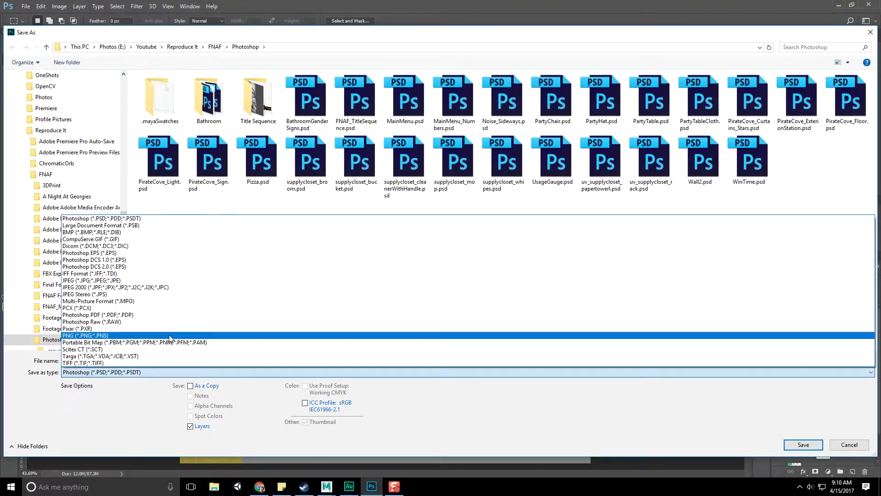
pyautogui.click(170, 339)
pyautogui.click(215, 47)
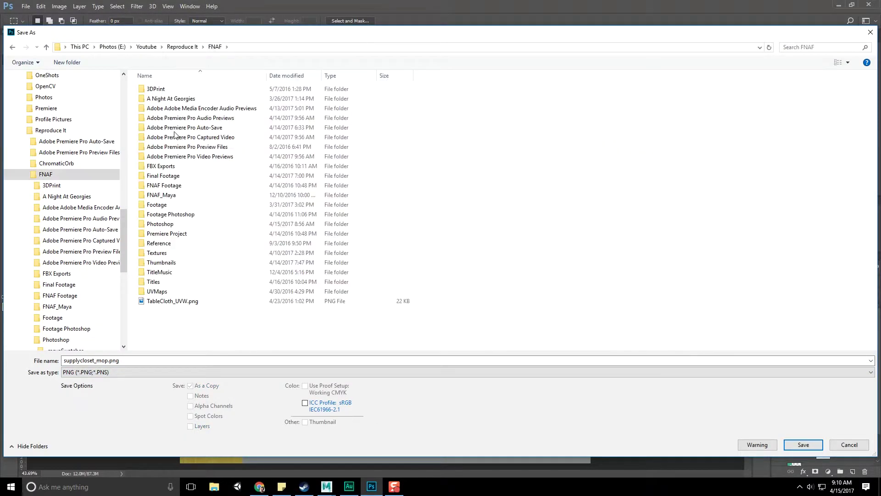
pyautogui.doubleClick(160, 262)
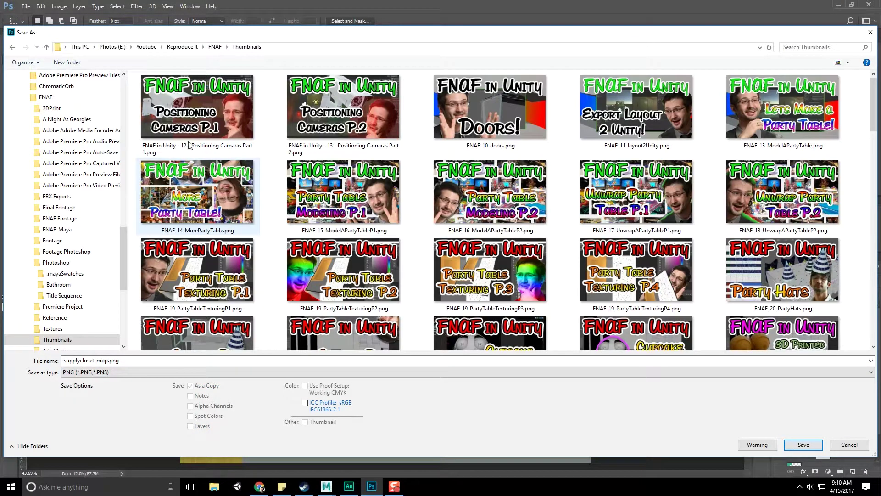
pyautogui.click(204, 47)
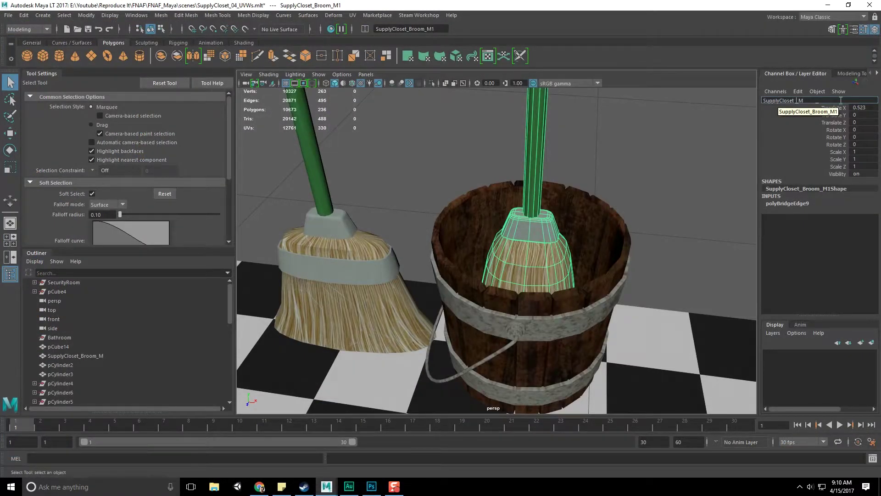
# - Rename the duplicated broom object in Maya to SupplyCloset_Mop_M and keep it selected
pyautogui.write('p')
pyautogui.press('Return')
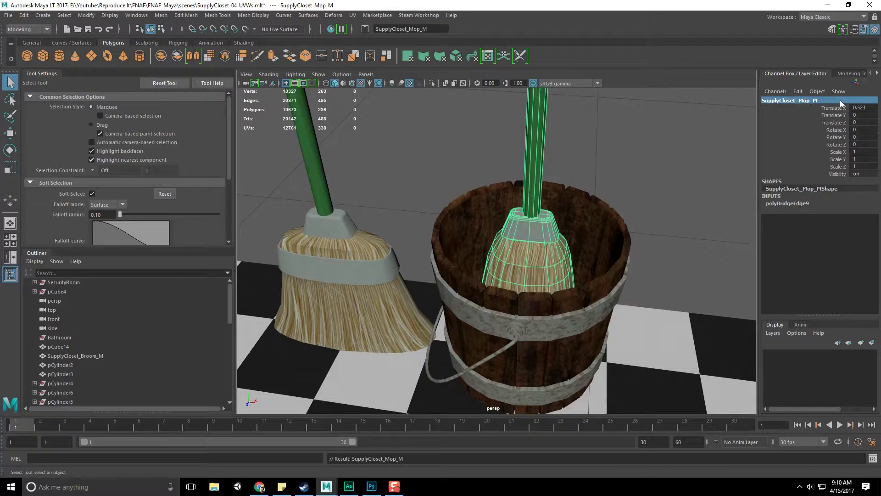
pyautogui.click(548, 183)
pyautogui.click(538, 166)
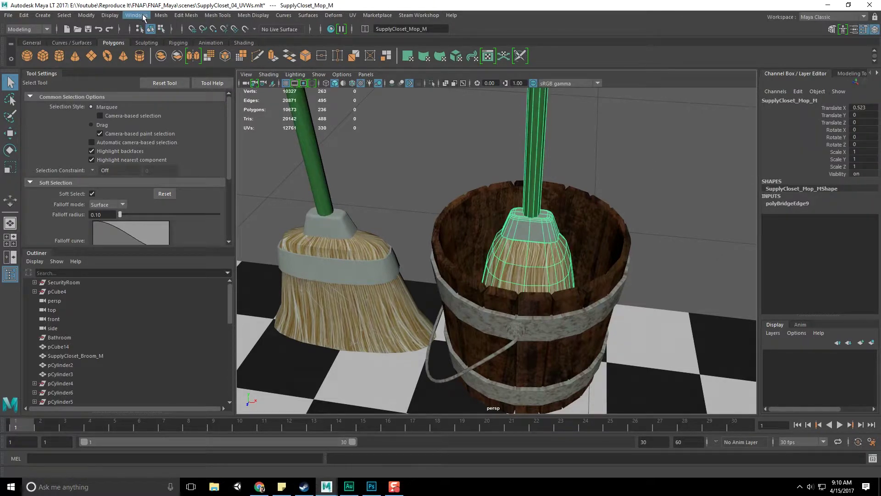
# - Open the Hypershade and delete the selected SupplyCloset_Rack material nodes from the graph
pyautogui.click(132, 15)
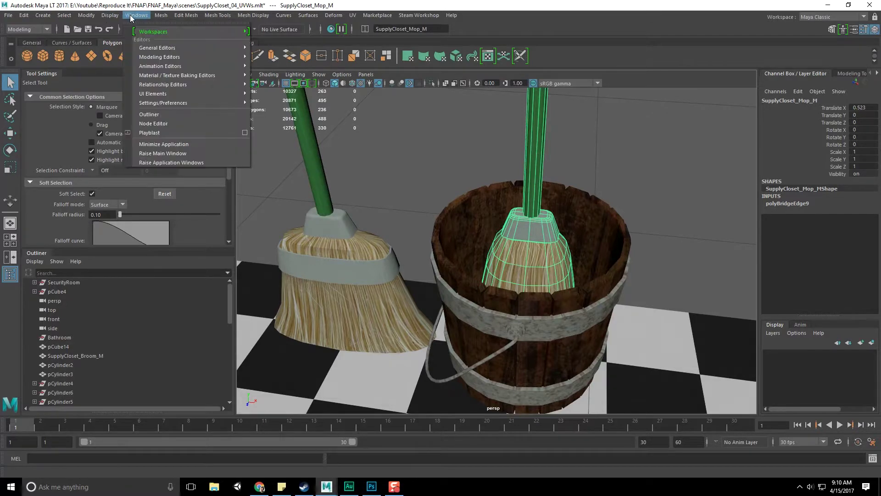
pyautogui.moveTo(198, 75)
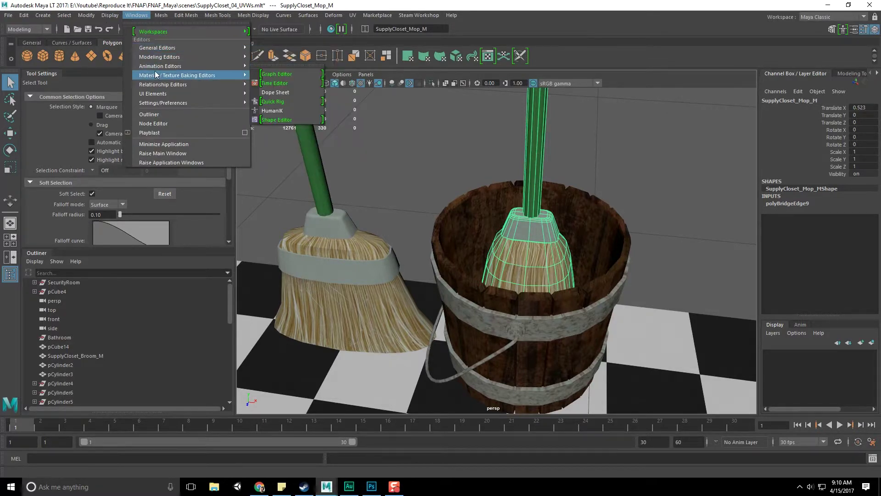
pyautogui.click(276, 102)
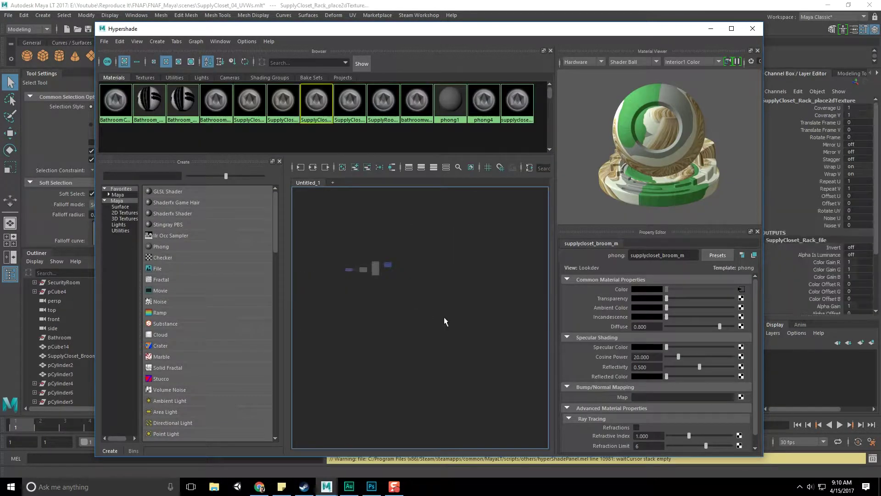
pyautogui.press('Delete')
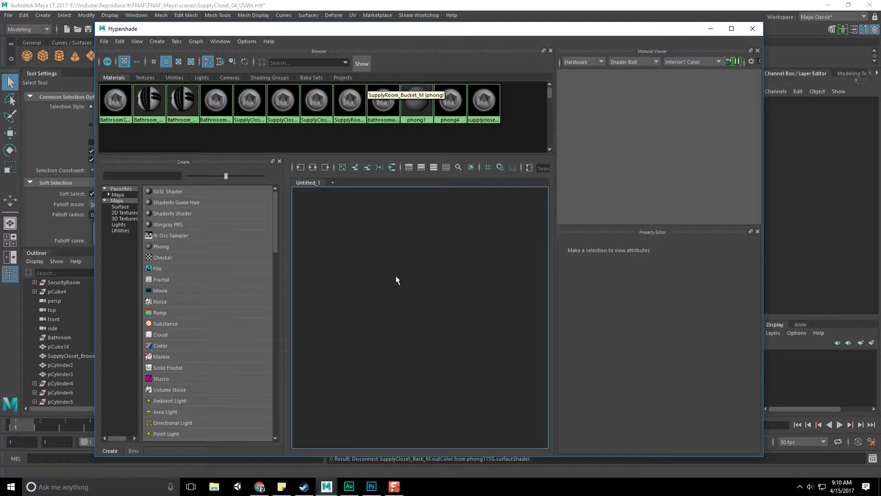
# - Undo the last node deletion and duplicate the shading network of the supplycloset_broom_m material
pyautogui.hotkey('ctrl', 'z')
pyautogui.click(316, 117)
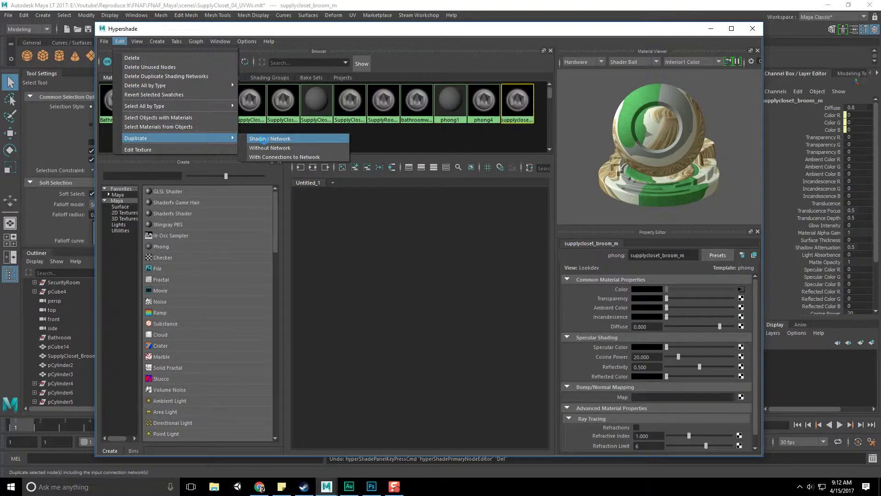
pyautogui.click(265, 140)
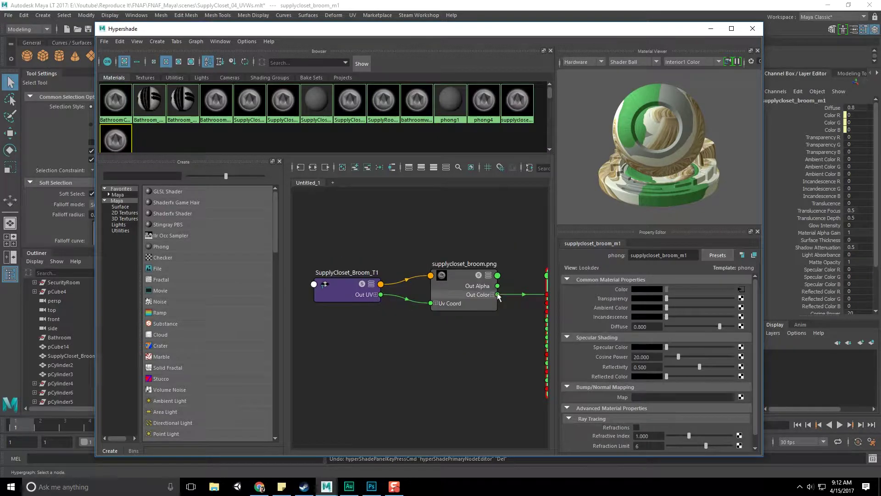
pyautogui.press('a')
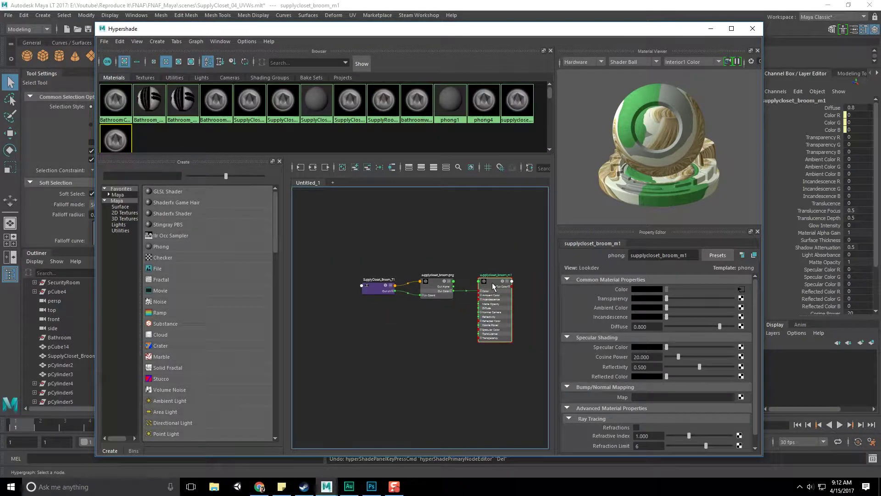
# - Rename the duplicated broom material to supplycloset_mop_m
pyautogui.moveTo(678, 259); pyautogui.dragTo(667, 258)
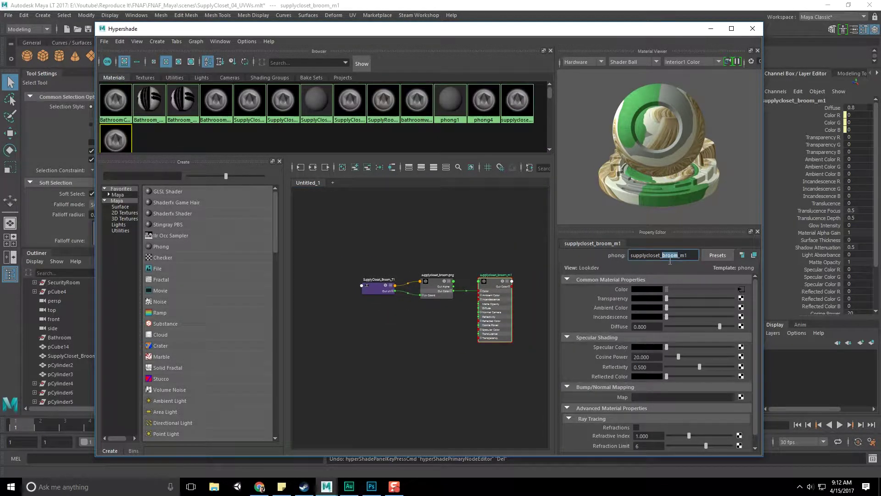
pyautogui.write('mop')
pyautogui.press('Return')
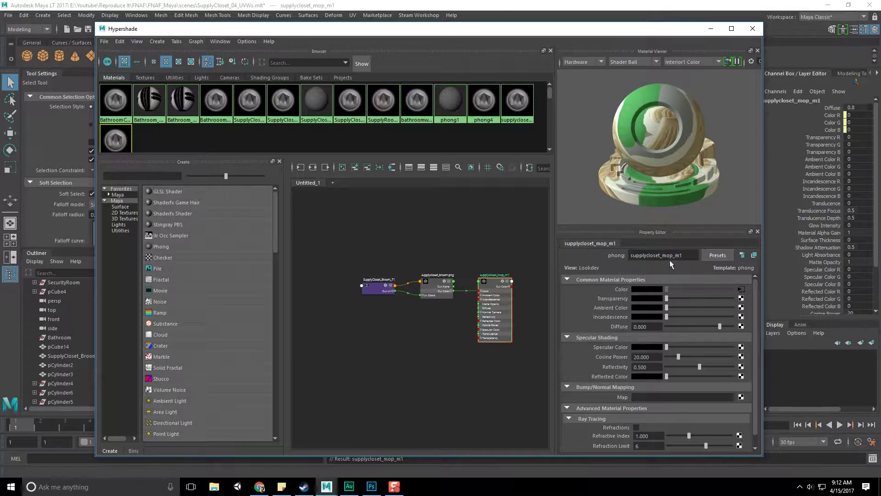
pyautogui.press('BackSpace')
pyautogui.press('Return')
# - Rename the duplicated network's file node to SupplyCloset_Mop_F and its 2D placement node to SupplyCloset_Mop_T
pyautogui.click(436, 293)
pyautogui.click(693, 256)
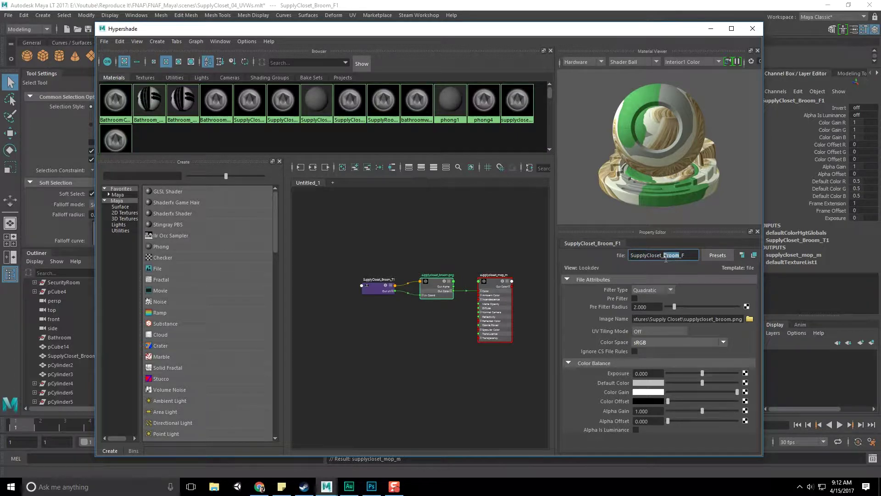
pyautogui.write('Mop')
pyautogui.press('Return')
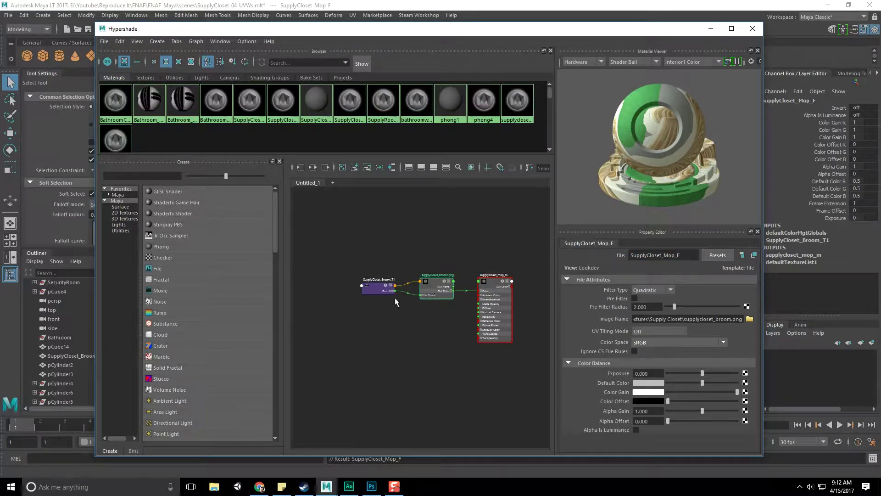
pyautogui.click(381, 289)
pyautogui.click(695, 256)
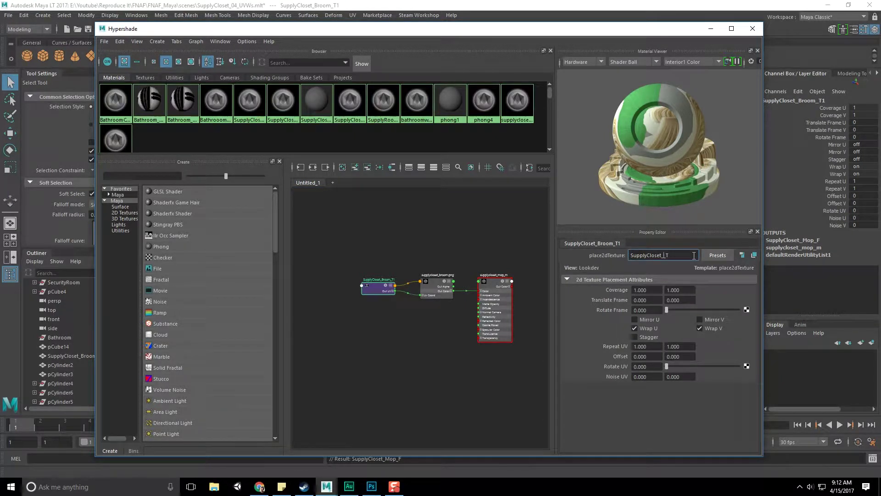
pyautogui.write('Mop')
pyautogui.press('Return')
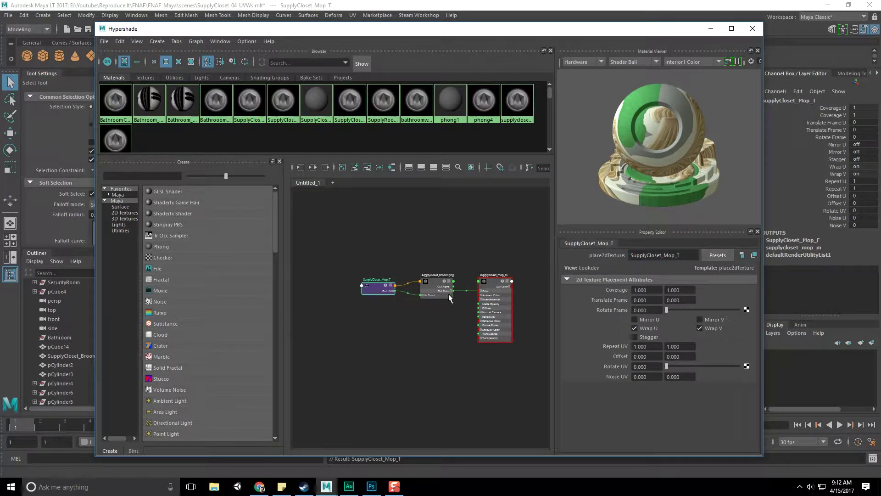
# - Load supplycloset_mop.png from the Supply Closet textures folder as the SupplyCloset_Mop_F node's image
pyautogui.click(433, 283)
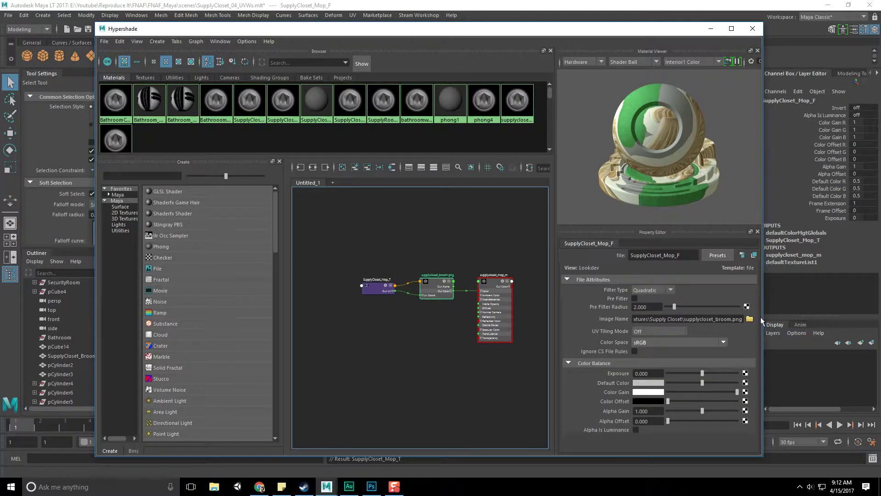
pyautogui.click(750, 318)
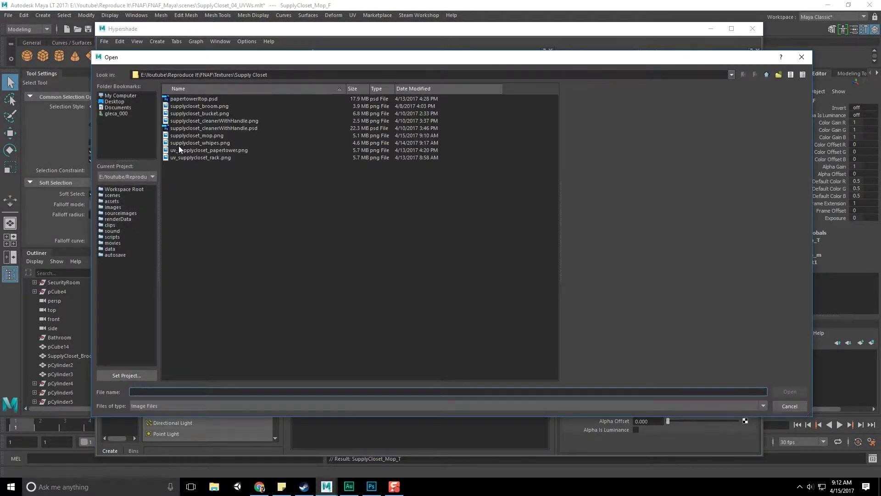
pyautogui.click(207, 136)
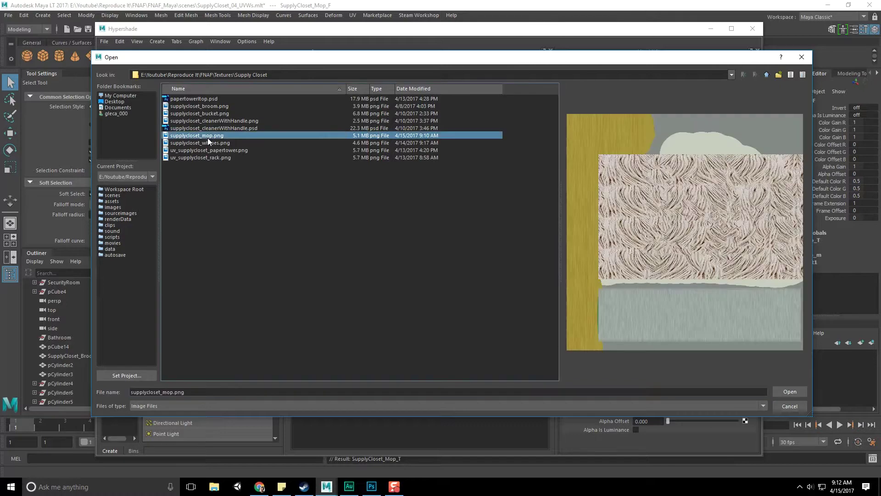
pyautogui.doubleClick(208, 135)
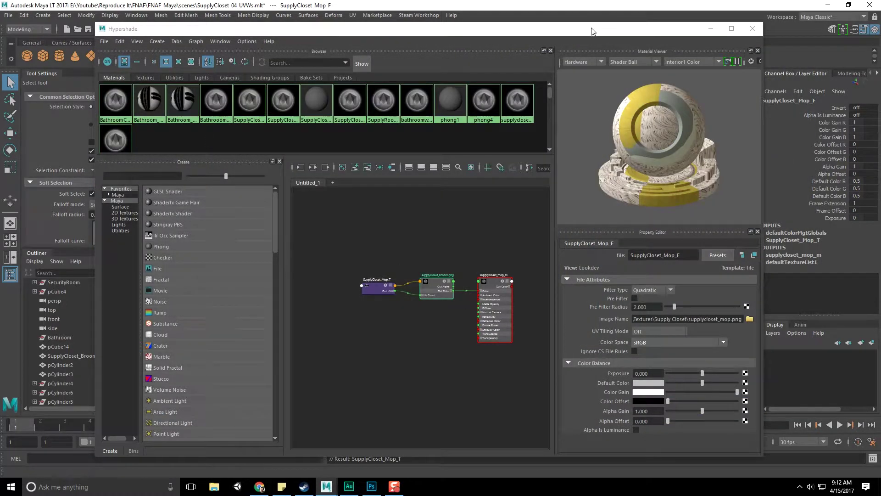
# - Move the Hypershade aside and assign the supplycloset_mop_m material to the mop standing in the bucket
pyautogui.moveTo(593, 31); pyautogui.dragTo(200, 55)
pyautogui.click(544, 164)
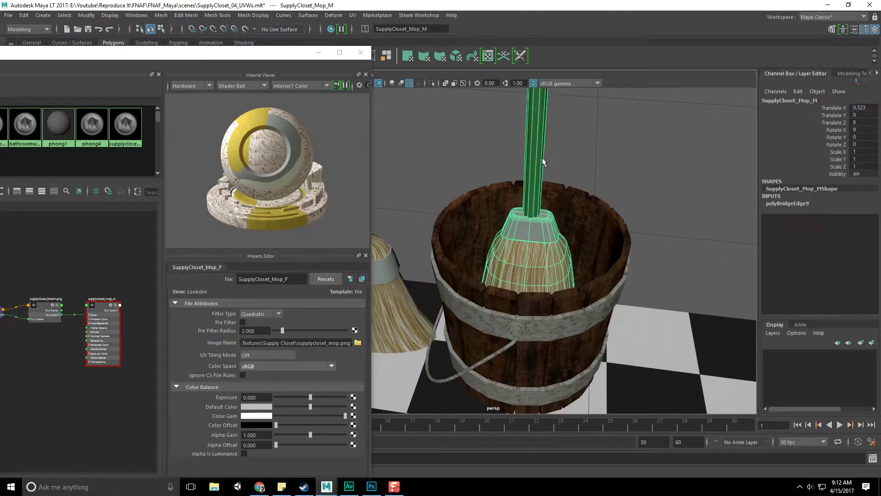
pyautogui.moveTo(542, 158); pyautogui.dragTo(636, 487, button='right')
pyautogui.scroll(-3, 607, 278)
pyautogui.scroll(3, 615, 262)
pyautogui.click(589, 280)
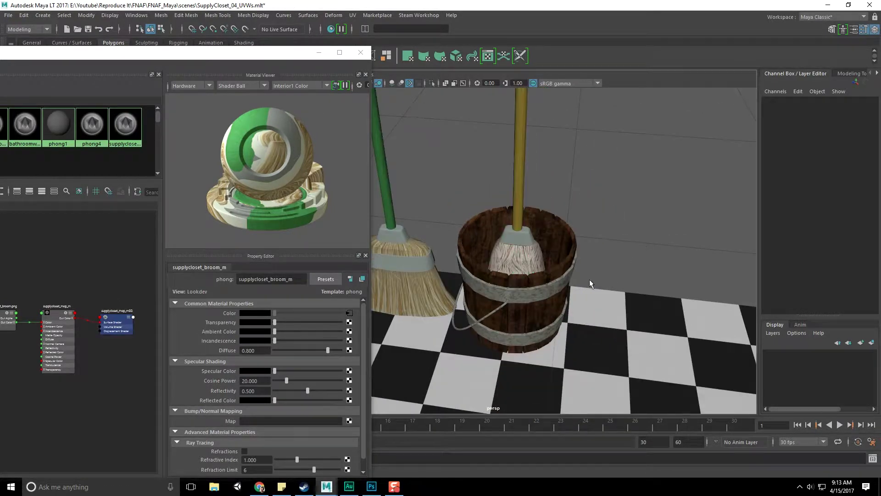
# - Check the string texture on the mop head up close and close the Hypershade
pyautogui.scroll(5, 588, 287)
pyautogui.keyDown('alt'); pyautogui.moveTo(602, 293); pyautogui.dragTo(615, 309); pyautogui.keyUp('alt')
pyautogui.click(558, 308)
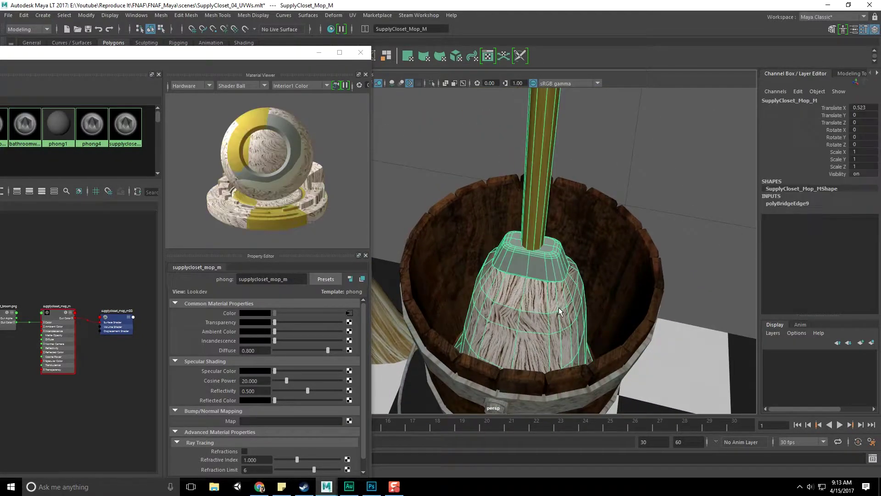
pyautogui.click(360, 52)
pyautogui.keyDown('alt'); pyautogui.moveTo(551, 239); pyautogui.dragTo(569, 244); pyautogui.keyUp('alt')
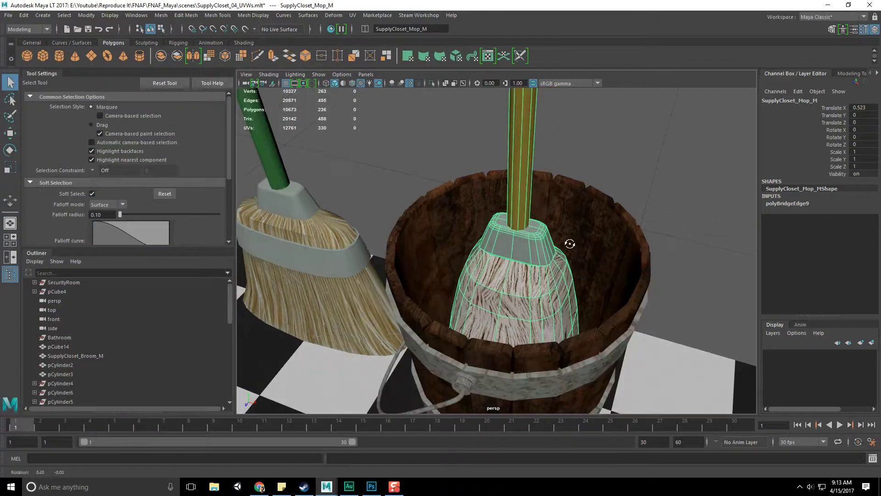
pyautogui.click(635, 208)
pyautogui.keyDown('alt'); pyautogui.moveTo(634, 208); pyautogui.dragTo(505, 328); pyautogui.keyUp('alt')
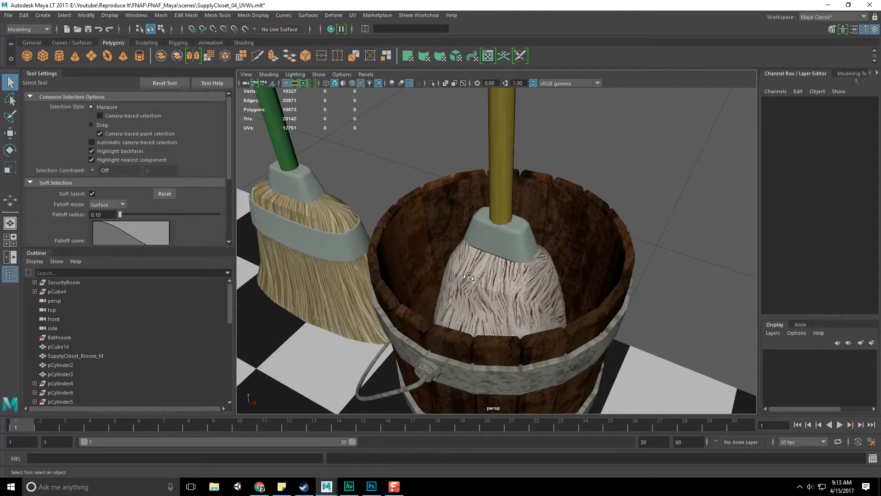
pyautogui.keyDown('alt'); pyautogui.moveTo(498, 291); pyautogui.dragTo(439, 259); pyautogui.keyUp('alt')
# - Turn off soft selection and soften the edge loop on the broom's bristles just above the grey band
pyautogui.click(352, 248)
pyautogui.moveTo(436, 244); pyautogui.dragTo(436, 221, button='right')
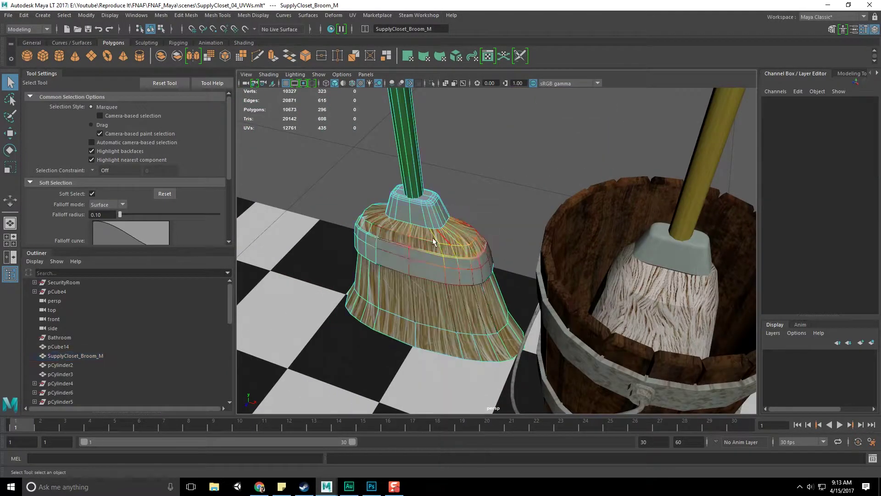
pyautogui.doubleClick(433, 240)
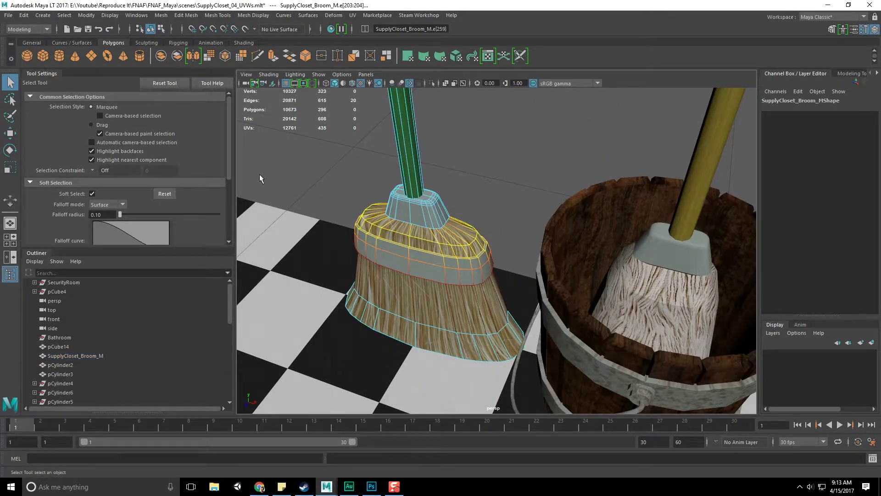
pyautogui.press('b')
pyautogui.click(334, 15)
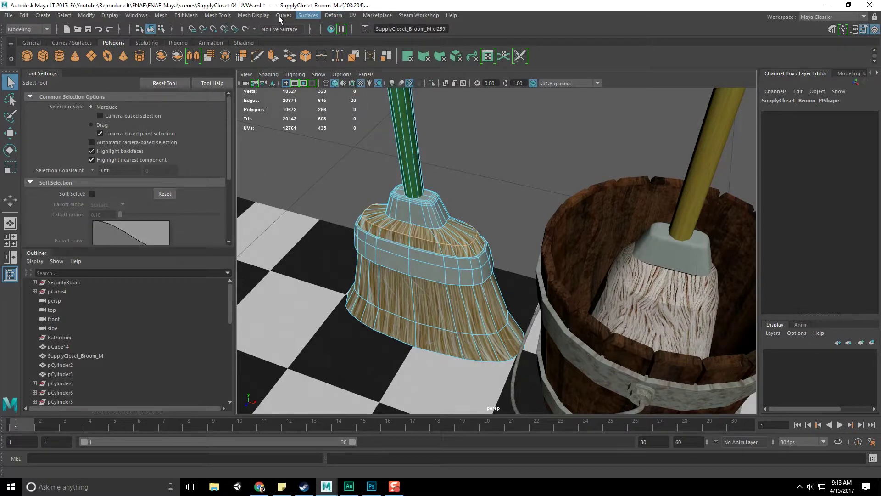
pyautogui.click(250, 15)
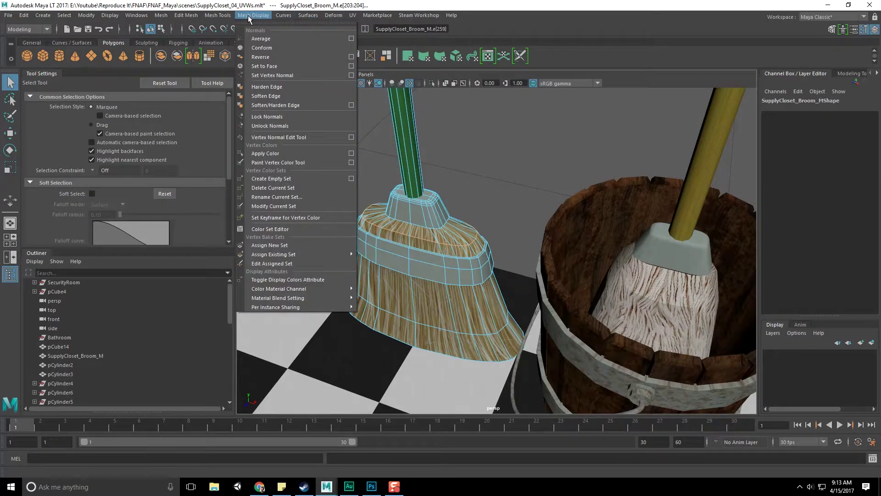
pyautogui.click(264, 96)
pyautogui.click(456, 145)
# - Soften the horizontal edge loop around the mop head's strings and return to object selection
pyautogui.keyDown('alt'); pyautogui.moveTo(652, 202); pyautogui.dragTo(528, 193, button='middle'); pyautogui.keyUp('alt')
pyautogui.click(543, 305)
pyautogui.moveTo(546, 296); pyautogui.dragTo(550, 220, button='right')
pyautogui.doubleClick(553, 293)
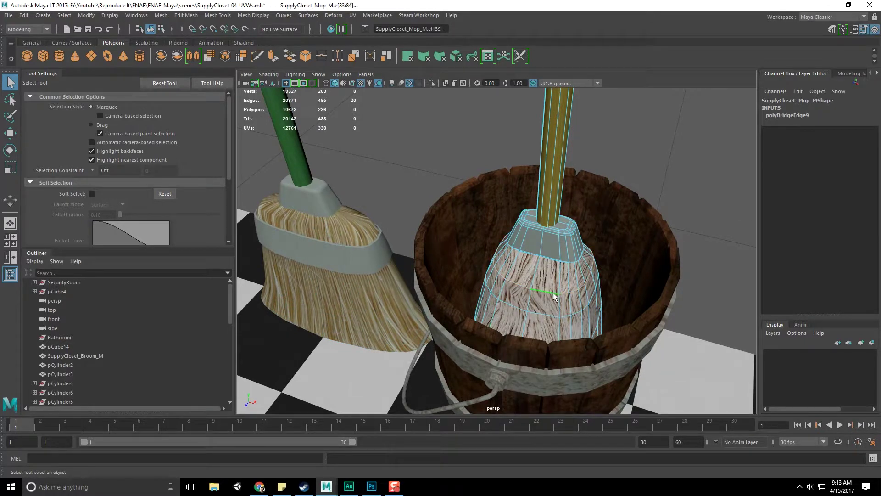
pyautogui.click(641, 183)
pyautogui.keyDown('alt'); pyautogui.moveTo(640, 184); pyautogui.dragTo(638, 215); pyautogui.keyUp('alt')
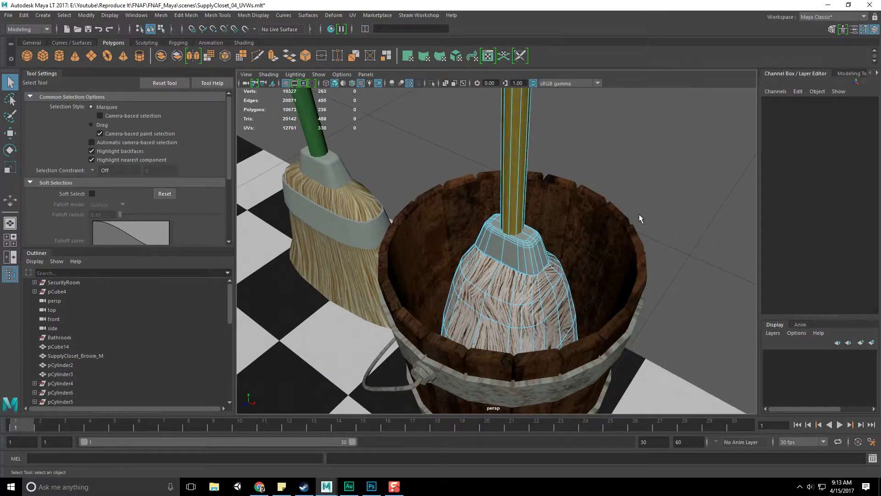
pyautogui.press('F8')
pyautogui.click(647, 197)
# - Examine the textured mop, broom and bucket from several angles and distances
pyautogui.keyDown('alt'); pyautogui.moveTo(599, 269); pyautogui.dragTo(515, 289); pyautogui.keyUp('alt')
pyautogui.click(419, 303)
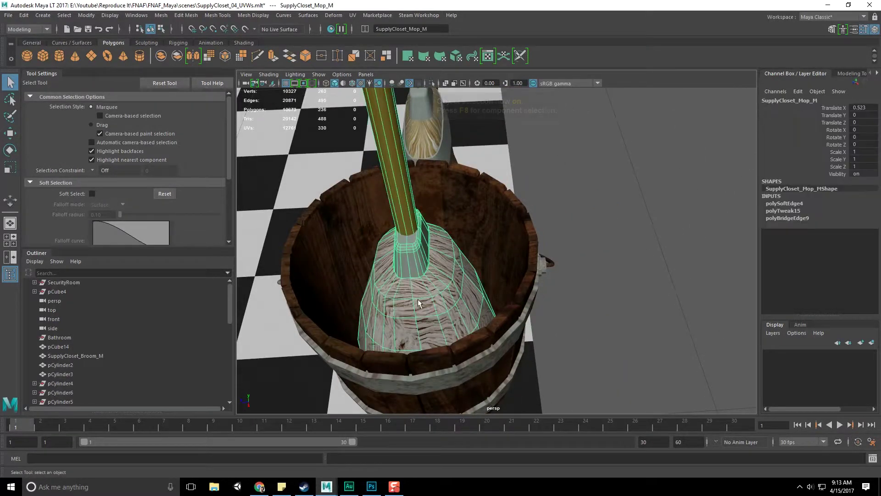
pyautogui.keyDown('alt'); pyautogui.moveTo(419, 303); pyautogui.dragTo(551, 294); pyautogui.keyUp('alt')
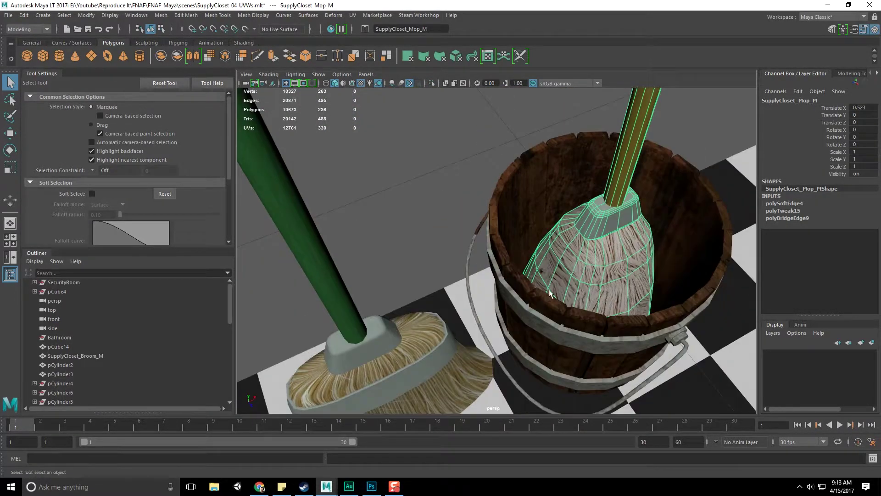
pyautogui.click(707, 190)
pyautogui.keyDown('alt'); pyautogui.moveTo(707, 189); pyautogui.dragTo(631, 152); pyautogui.keyUp('alt')
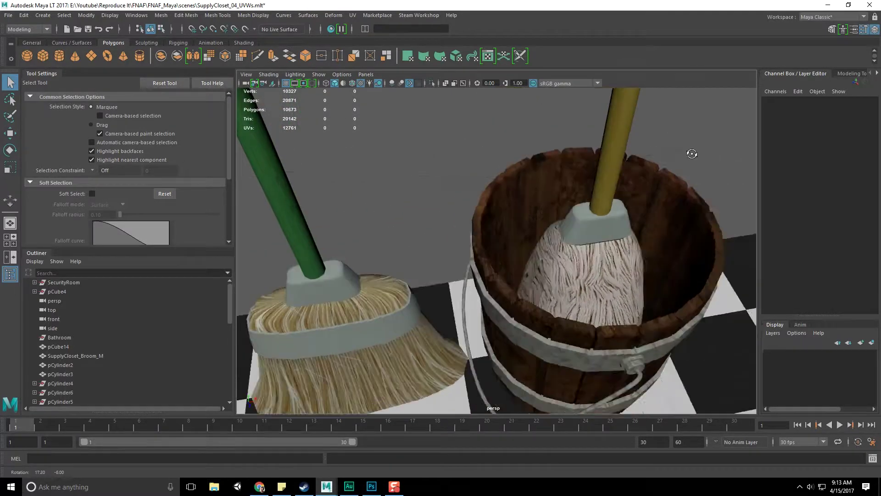
pyautogui.keyDown('alt'); pyautogui.moveTo(692, 153); pyautogui.dragTo(363, 220); pyautogui.keyUp('alt')
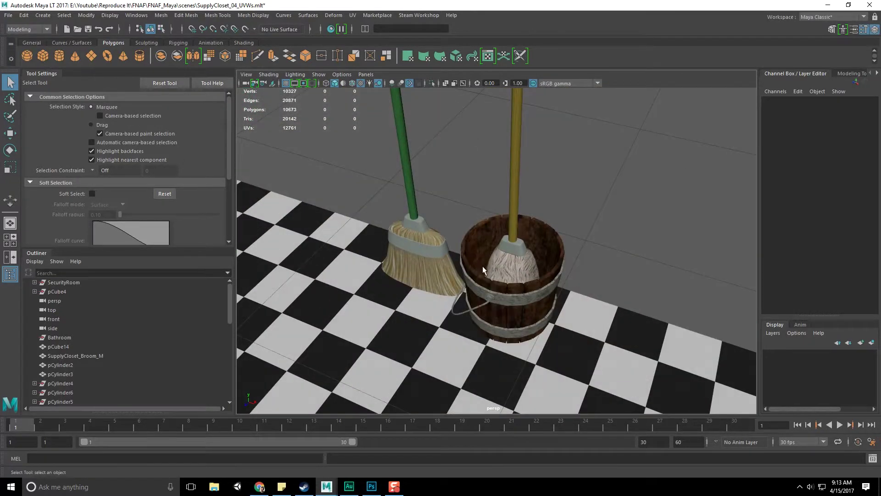
pyautogui.scroll(10, 484, 269)
pyautogui.keyDown('alt'); pyautogui.moveTo(538, 258); pyautogui.dragTo(517, 251, button='middle'); pyautogui.keyUp('alt')
pyautogui.scroll(-5, 517, 254)
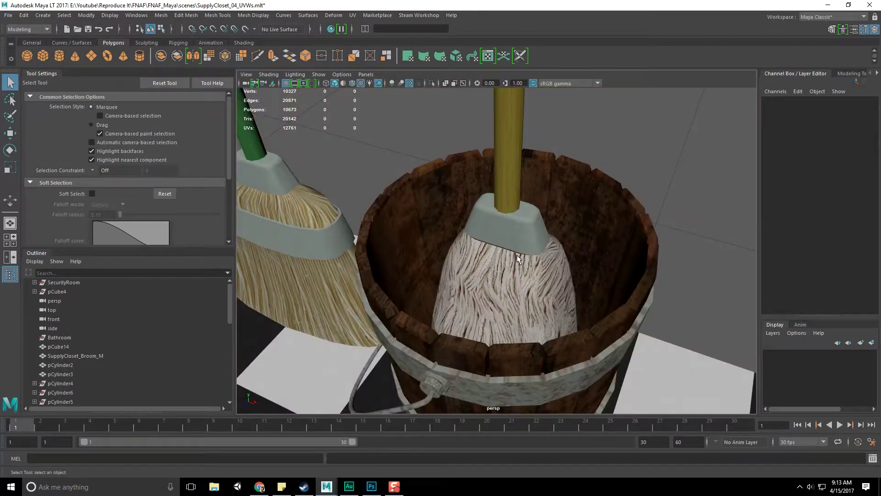
pyautogui.scroll(-10, 517, 254)
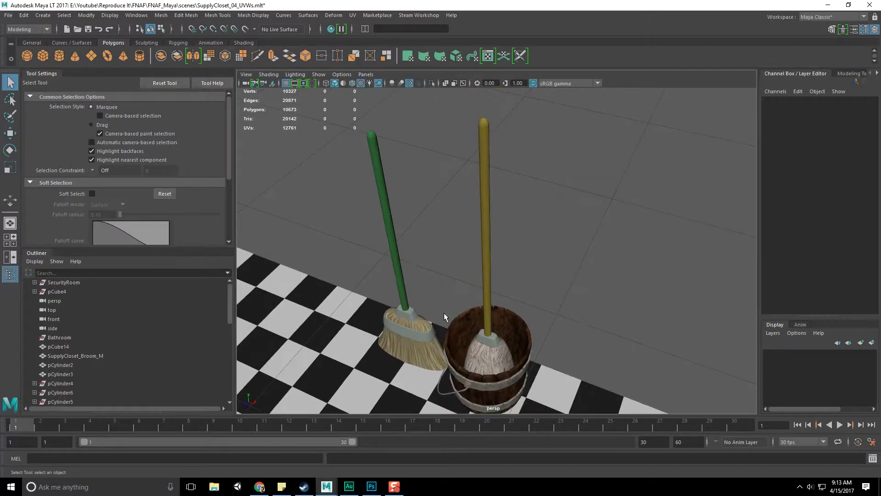
pyautogui.keyDown('alt'); pyautogui.moveTo(444, 314); pyautogui.dragTo(440, 362); pyautogui.keyUp('alt')
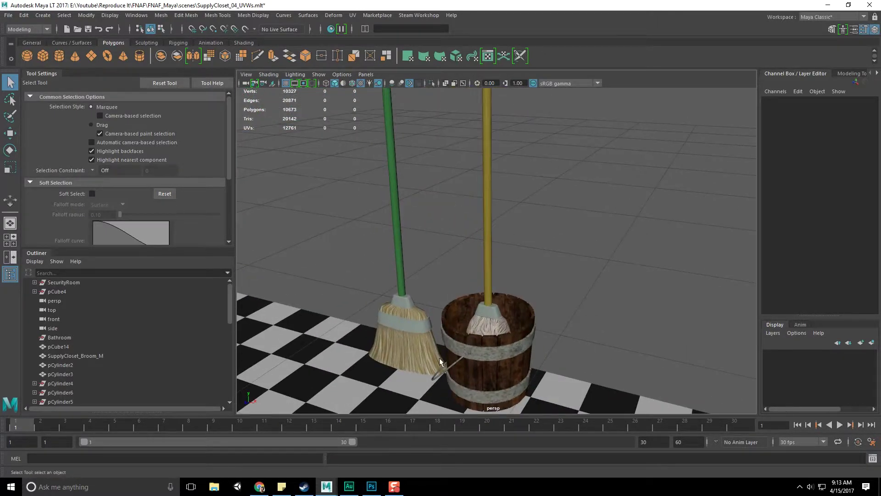
# - Switch to Photoshop to check the supplycloset_mop.psd texture, and return to Maya and select the mop
pyautogui.moveTo(373, 483)
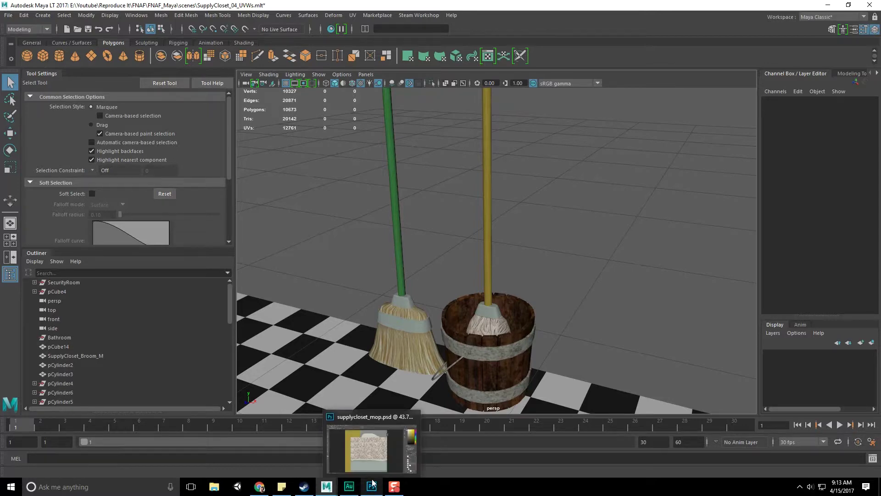
pyautogui.click(364, 485)
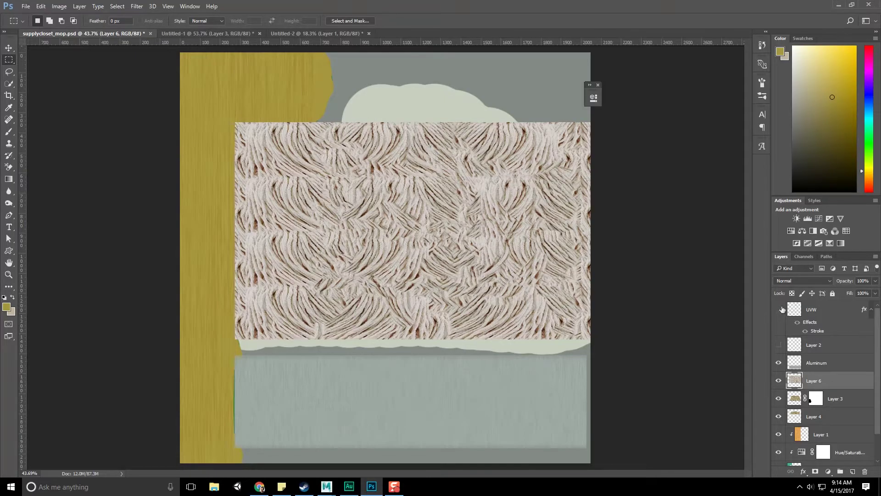
pyautogui.moveTo(327, 486)
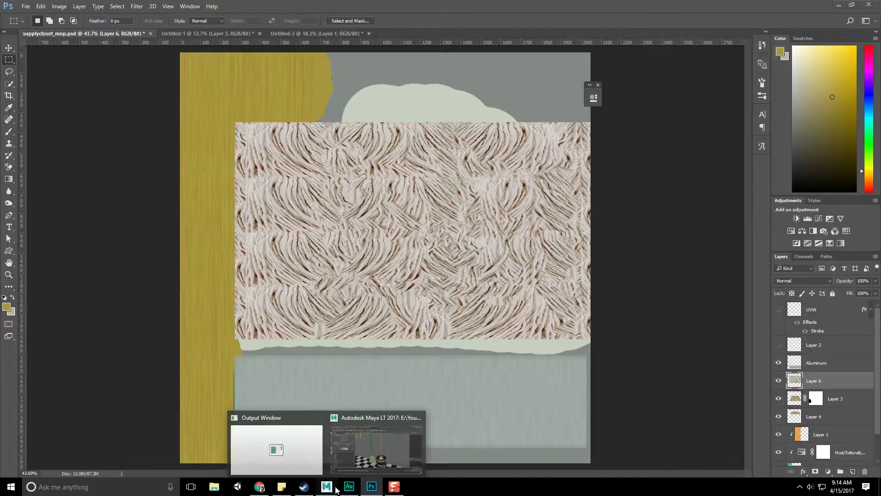
pyautogui.click(368, 449)
pyautogui.click(482, 235)
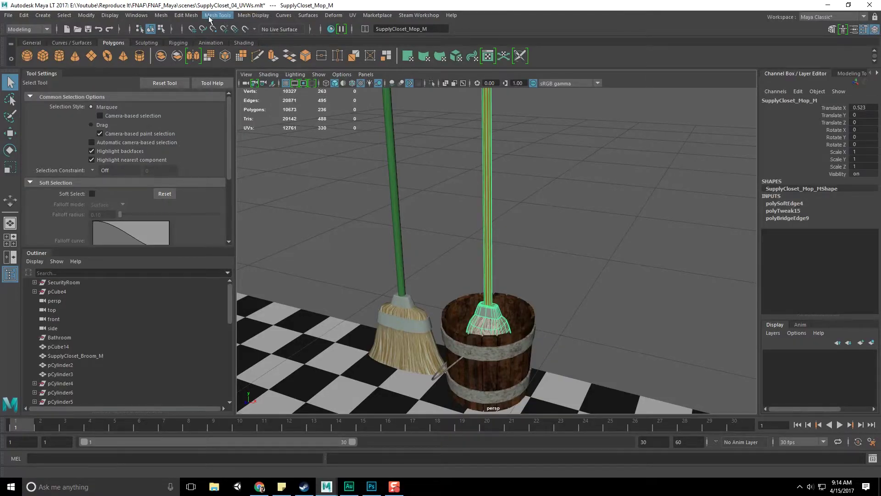
# - Inspect the mop's UV layout over its texture in the UV Editor and close the editor
pyautogui.click(137, 15)
pyautogui.moveTo(148, 46)
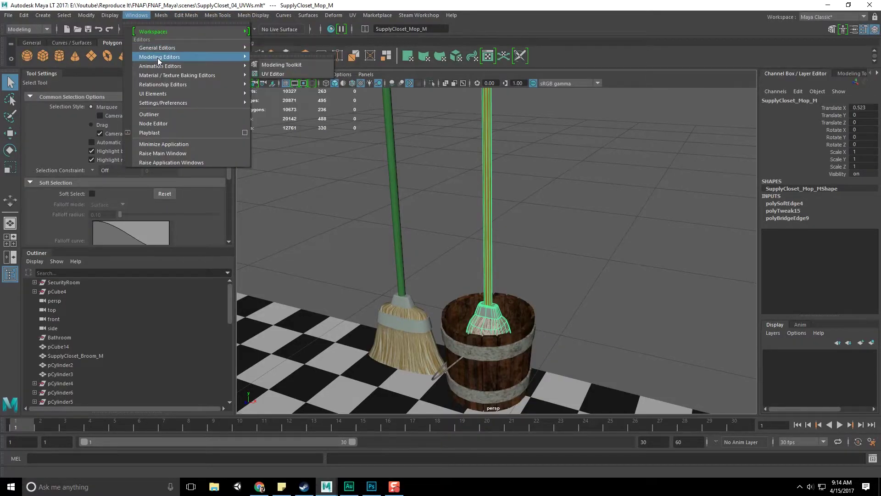
pyautogui.click(272, 74)
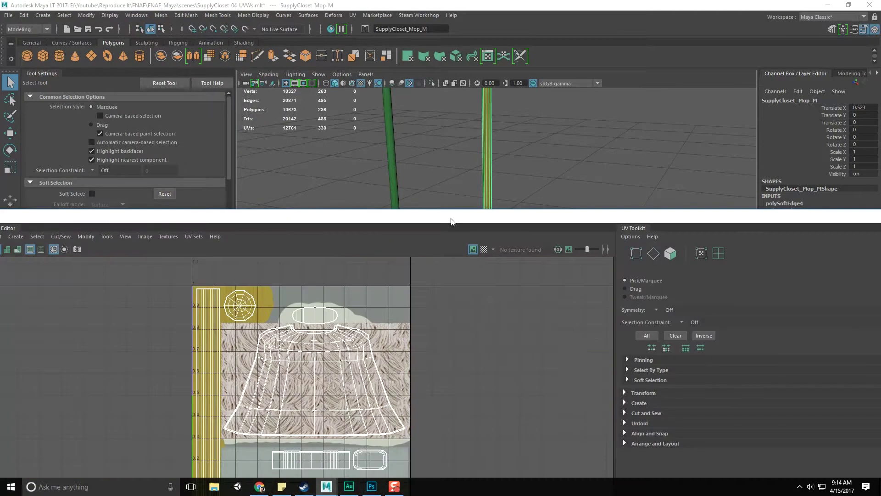
pyautogui.moveTo(456, 220); pyautogui.dragTo(494, 43)
pyautogui.scroll(5, 280, 166)
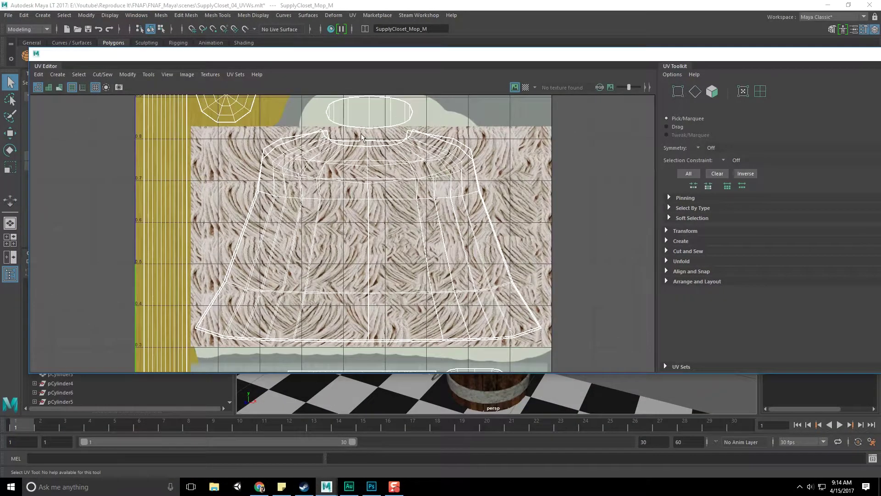
pyautogui.scroll(-3, 372, 128)
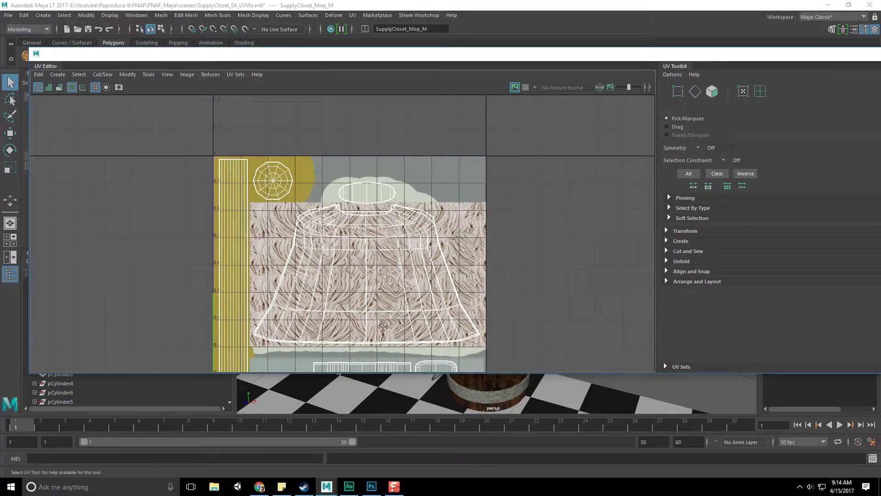
pyautogui.keyDown('alt'); pyautogui.moveTo(510, 253); pyautogui.dragTo(452, 267, button='middle'); pyautogui.keyUp('alt')
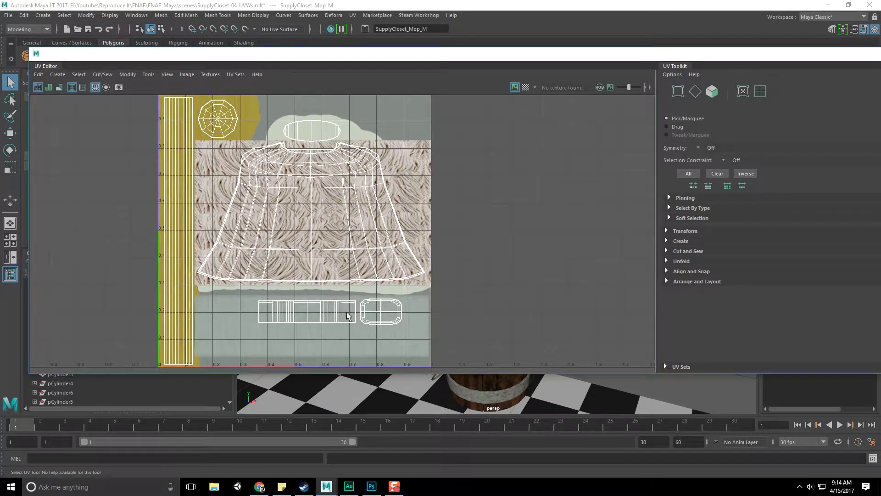
pyautogui.keyDown('alt'); pyautogui.moveTo(354, 311); pyautogui.dragTo(372, 335, button='middle'); pyautogui.keyUp('alt')
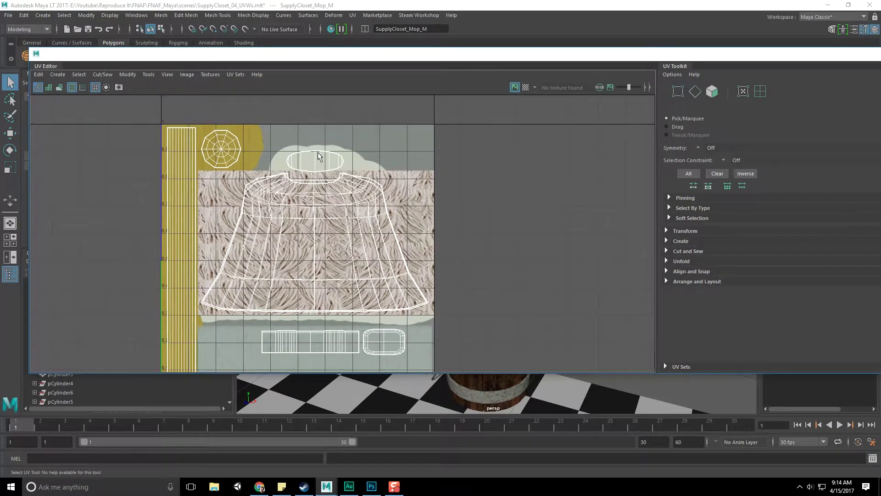
pyautogui.moveTo(524, 58); pyautogui.dragTo(295, 80)
pyautogui.moveTo(747, 77); pyautogui.dragTo(413, 99)
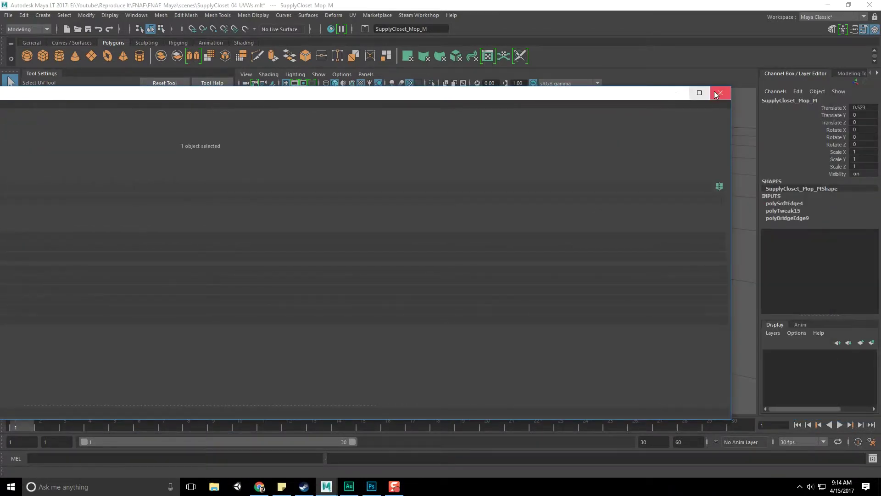
pyautogui.click(719, 92)
# - Deselect the mop, save the scene, and review the broom, mop and bucket
pyautogui.click(580, 205)
pyautogui.keyDown('alt'); pyautogui.moveTo(580, 205); pyautogui.dragTo(591, 241); pyautogui.keyUp('alt')
pyautogui.hotkey('ctrl', 's')
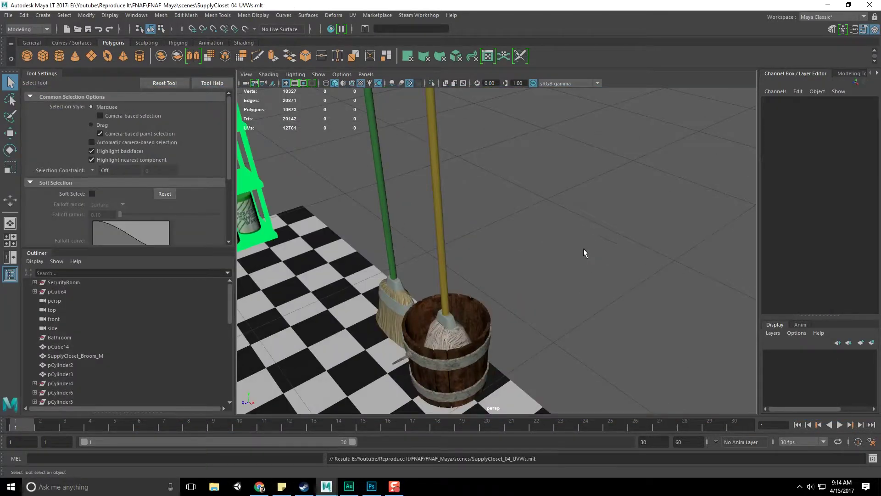
pyautogui.keyDown('alt'); pyautogui.moveTo(503, 271); pyautogui.dragTo(459, 275, button='right'); pyautogui.keyUp('alt')
pyautogui.keyDown('alt'); pyautogui.moveTo(458, 274); pyautogui.dragTo(435, 271); pyautogui.keyUp('alt')
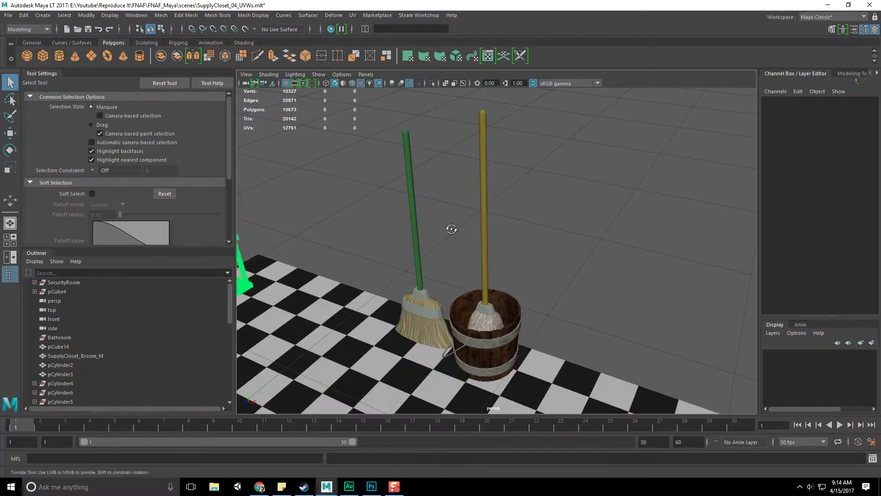
pyautogui.keyDown('alt'); pyautogui.moveTo(451, 228); pyautogui.dragTo(440, 234); pyautogui.keyUp('alt')
pyautogui.keyDown('alt'); pyautogui.moveTo(502, 320); pyautogui.dragTo(536, 286); pyautogui.keyUp('alt')
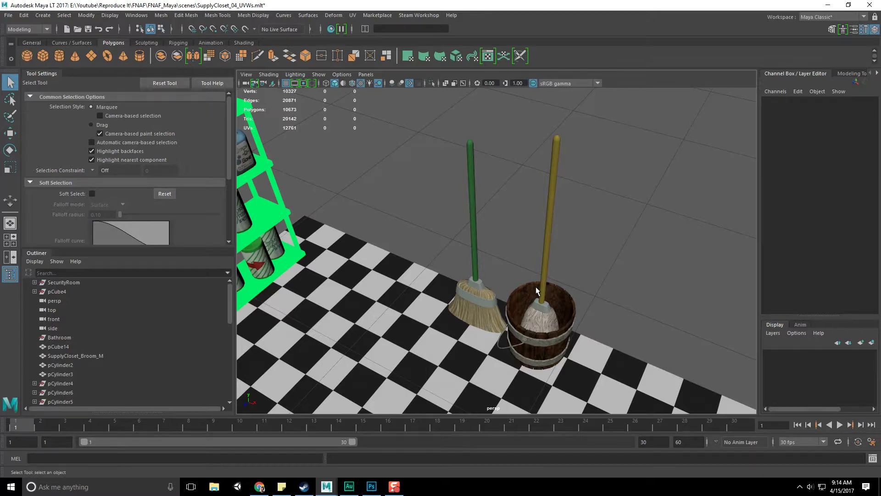
pyautogui.keyDown('alt'); pyautogui.moveTo(521, 254); pyautogui.dragTo(536, 338, button='right'); pyautogui.keyUp('alt')
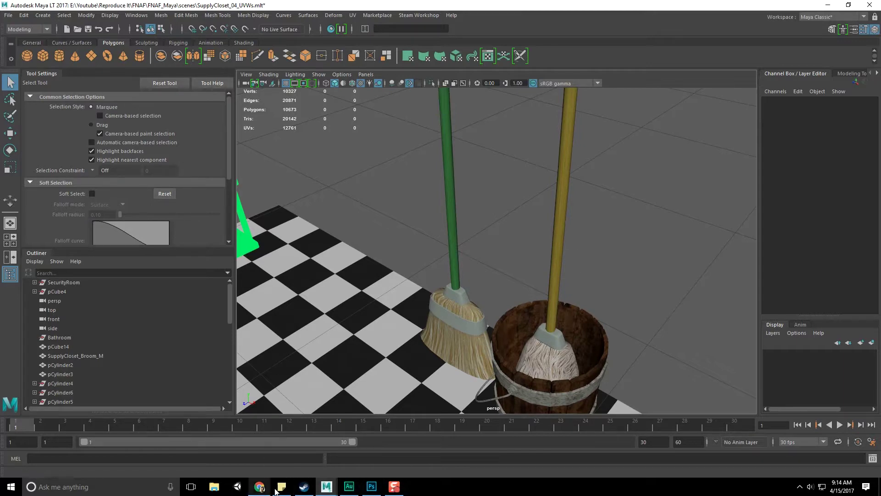
# - Switch to Steam, launch MindTex 2 from the software library, and return to Maya
pyautogui.click(304, 486)
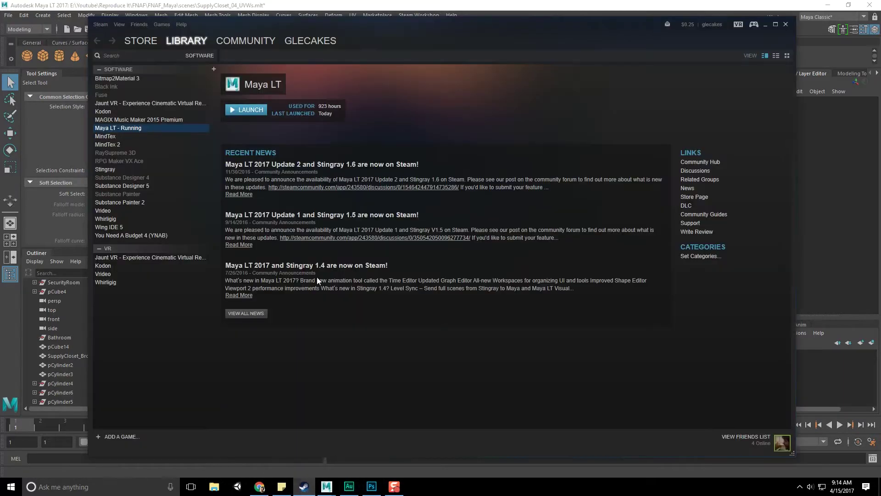
pyautogui.click(117, 144)
pyautogui.click(239, 111)
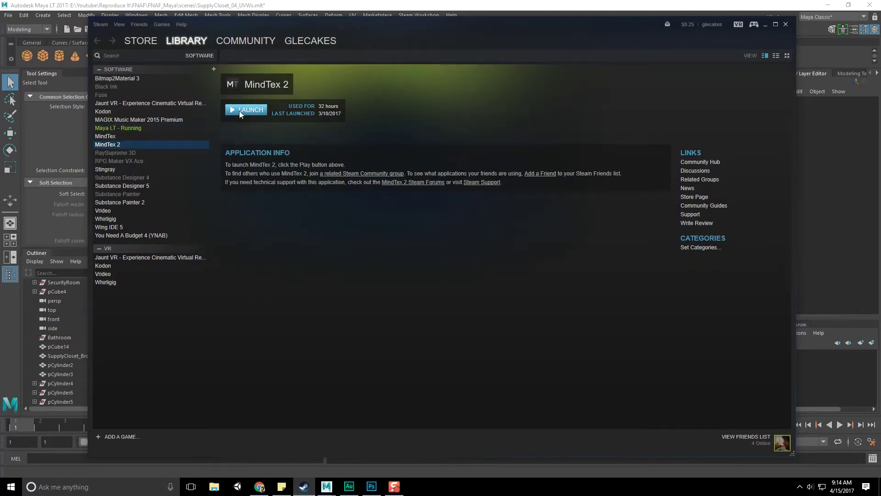
pyautogui.click(765, 25)
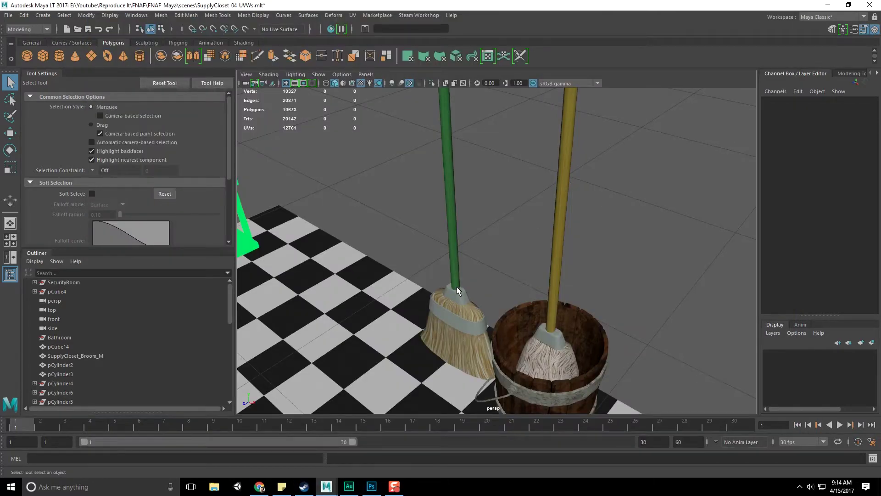
# - Assign the existing SupplyCloset_Rack_M material to the green shelving rack
pyautogui.keyDown('alt'); pyautogui.moveTo(508, 248); pyautogui.dragTo(462, 247); pyautogui.keyUp('alt')
pyautogui.scroll(-3, 464, 271)
pyautogui.keyDown('alt'); pyautogui.moveTo(346, 234); pyautogui.dragTo(403, 285, button='middle'); pyautogui.keyUp('alt')
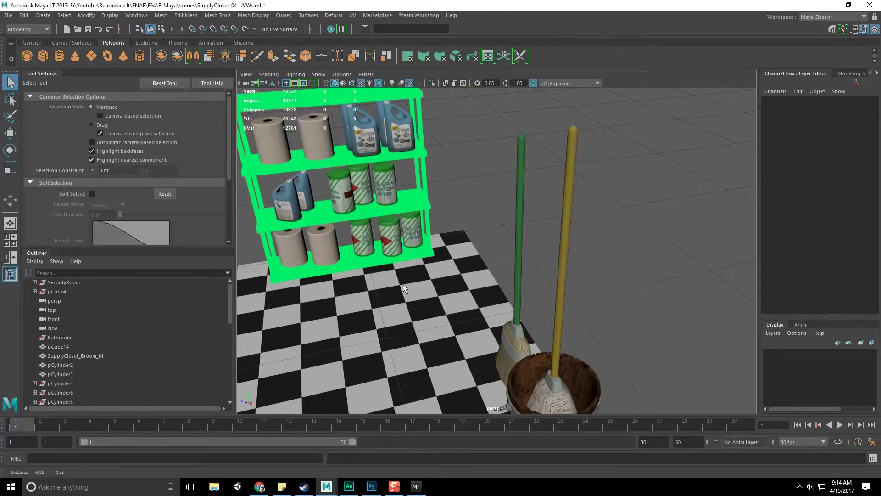
pyautogui.scroll(-3, 404, 270)
pyautogui.keyDown('alt'); pyautogui.moveTo(404, 270); pyautogui.dragTo(452, 250); pyautogui.keyUp('alt')
pyautogui.click(346, 173)
pyautogui.keyDown('alt'); pyautogui.moveTo(348, 179); pyautogui.dragTo(489, 238, button='middle'); pyautogui.keyUp('alt')
pyautogui.scroll(3, 549, 297)
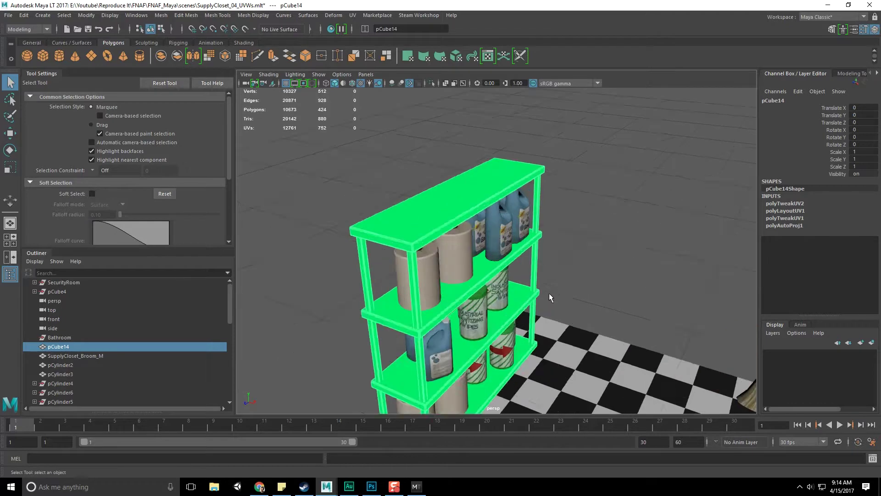
pyautogui.keyDown('alt'); pyautogui.moveTo(549, 297); pyautogui.dragTo(508, 275); pyautogui.keyUp('alt')
pyautogui.rightClick(471, 200)
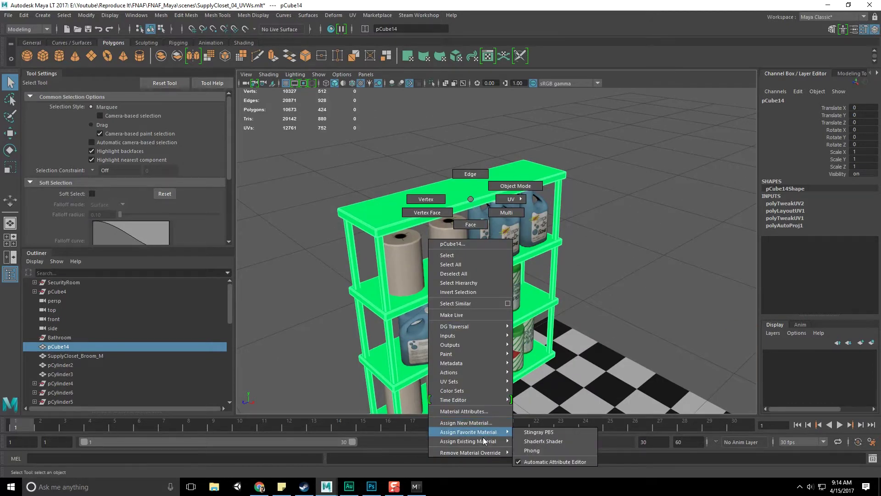
pyautogui.moveTo(484, 443)
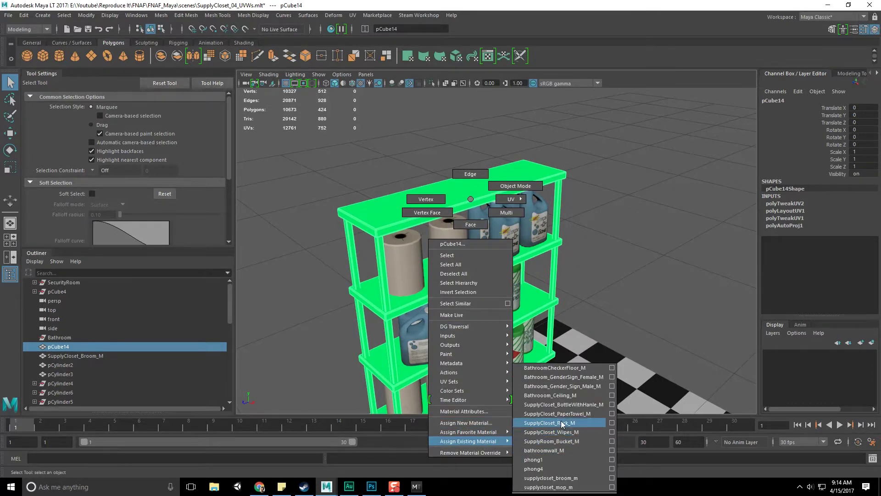
pyautogui.click(563, 423)
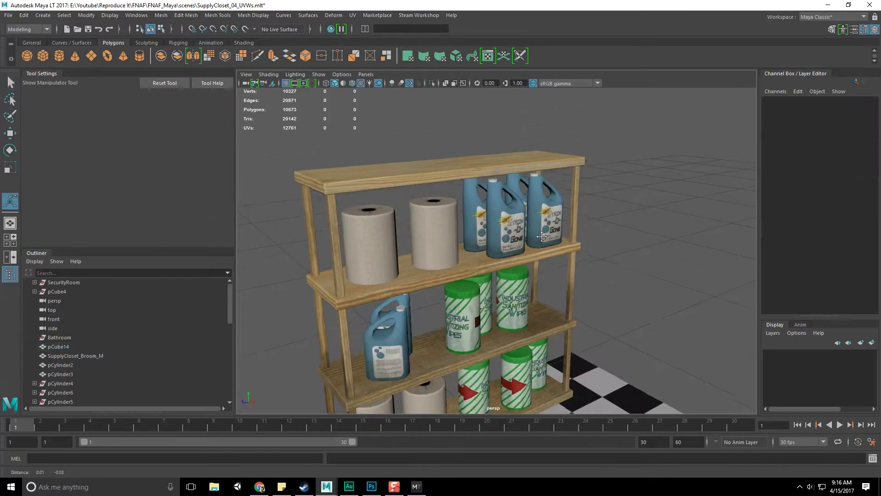
# - Review the wooden rack together with the broom, mop and bucket, and save the scene
pyautogui.keyDown('alt'); pyautogui.moveTo(585, 216); pyautogui.dragTo(455, 231); pyautogui.keyUp('alt')
pyautogui.scroll(-5, 621, 252)
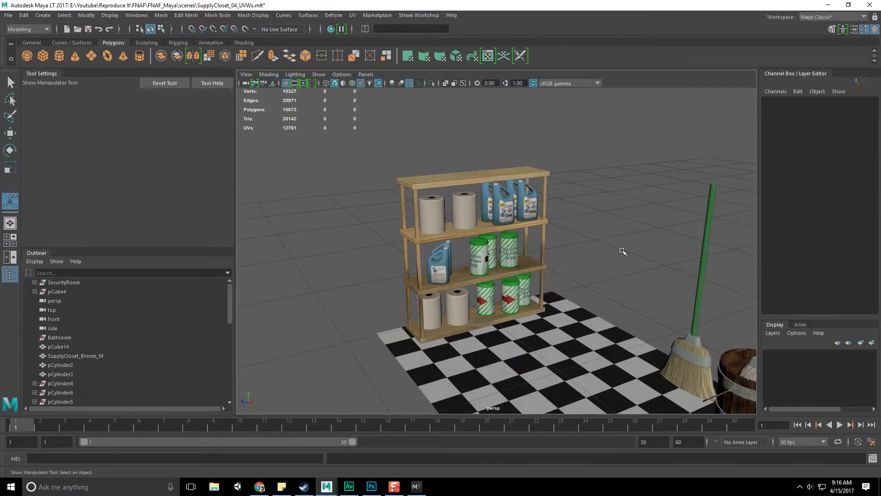
pyautogui.keyDown('alt'); pyautogui.moveTo(621, 252); pyautogui.dragTo(508, 179, button='middle'); pyautogui.keyUp('alt')
pyautogui.keyDown('alt'); pyautogui.moveTo(509, 180); pyautogui.dragTo(484, 200); pyautogui.keyUp('alt')
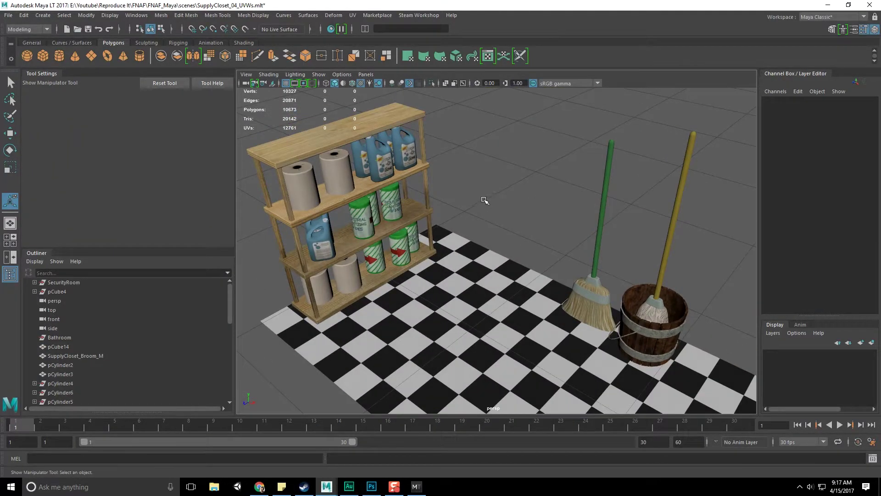
pyautogui.hotkey('ctrl', 's')
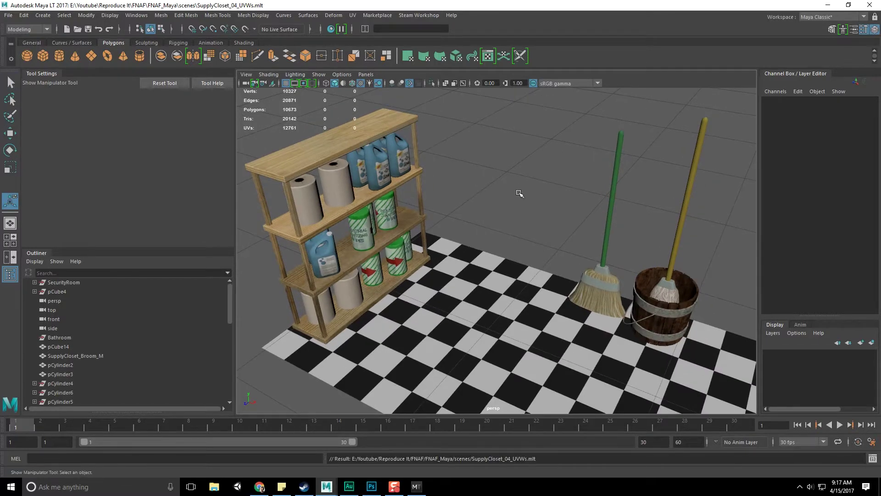
# - Switch to MindTex 2, look through its new-project options, and close it to return to Maya
pyautogui.click(408, 490)
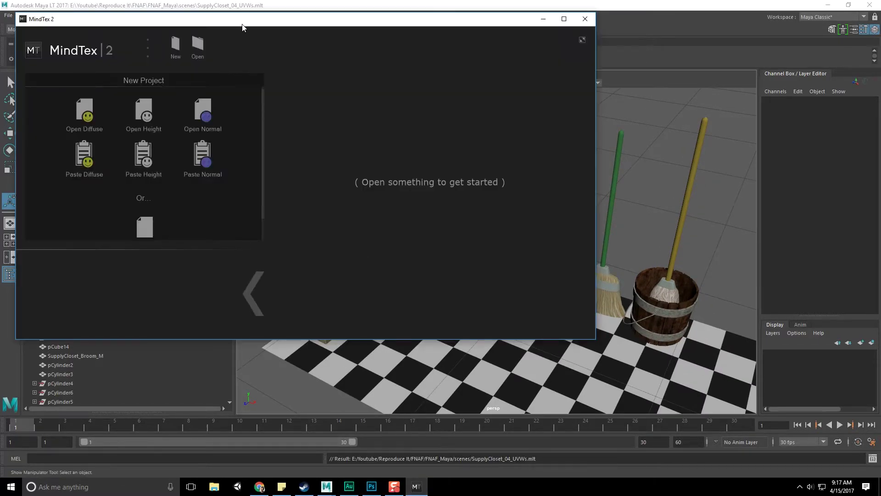
pyautogui.moveTo(242, 27); pyautogui.dragTo(257, 48)
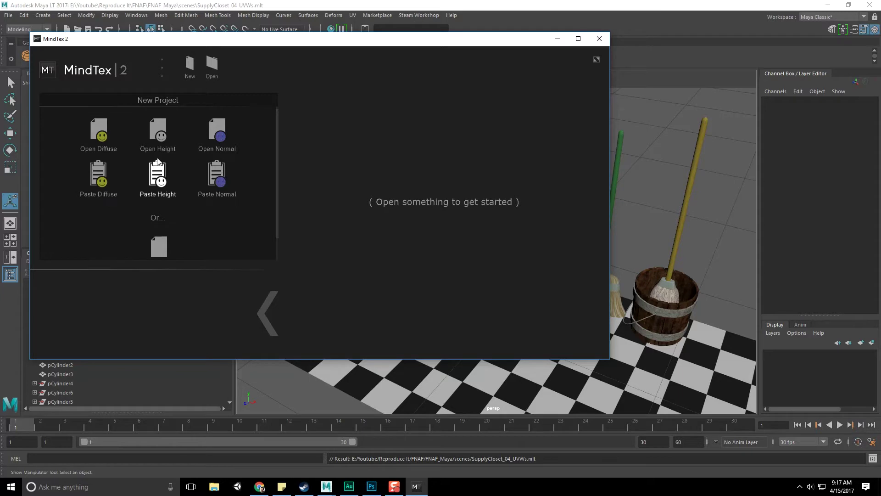
pyautogui.scroll(-1, 174, 204)
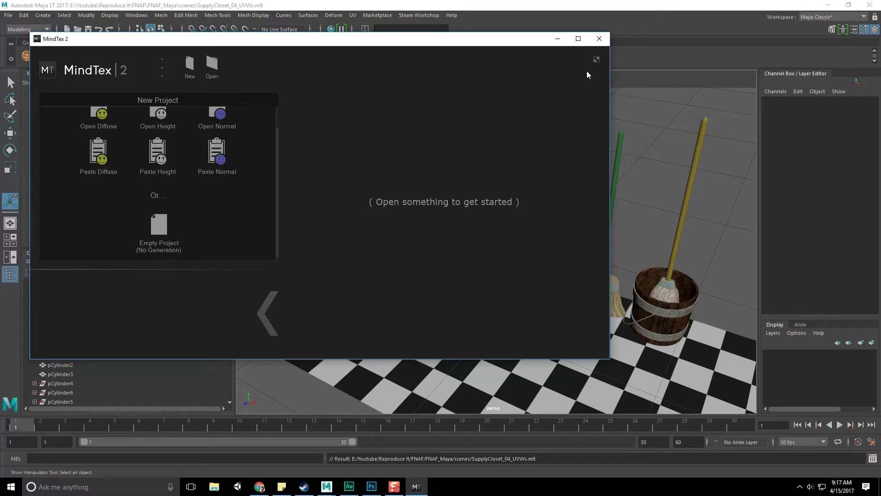
pyautogui.click(599, 39)
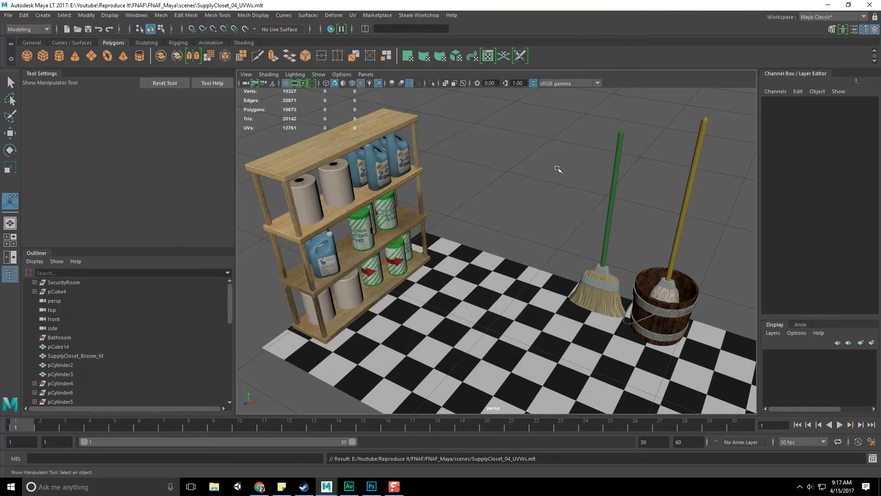